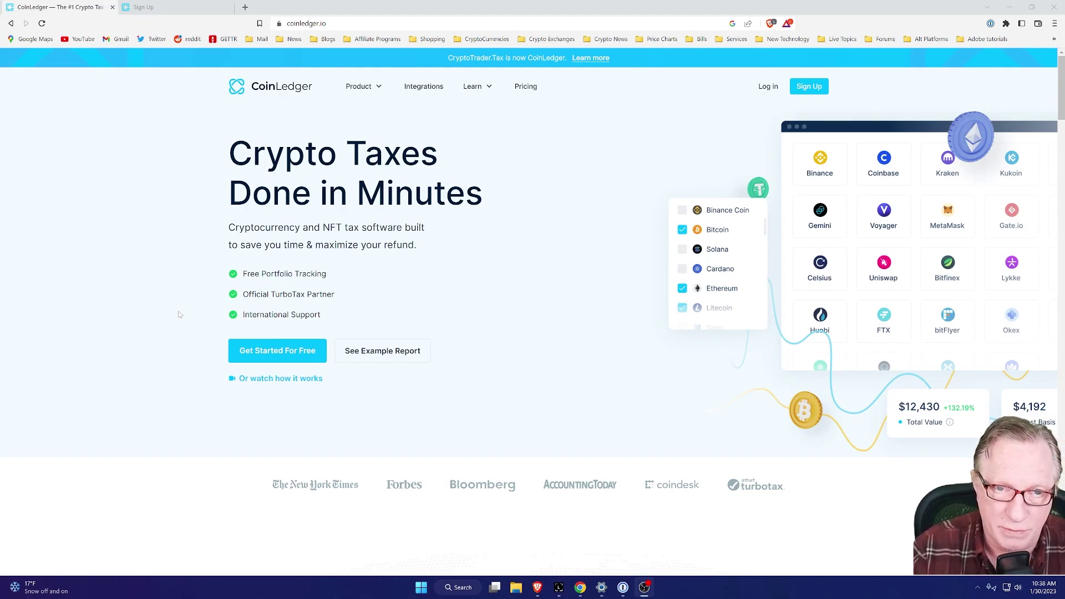
# Look through the CoinLedger homepage, from how it works to importing data, exporting reports, TurboTax partnership, international reporting and supported platforms
pyautogui.scroll(-8, 180, 333)
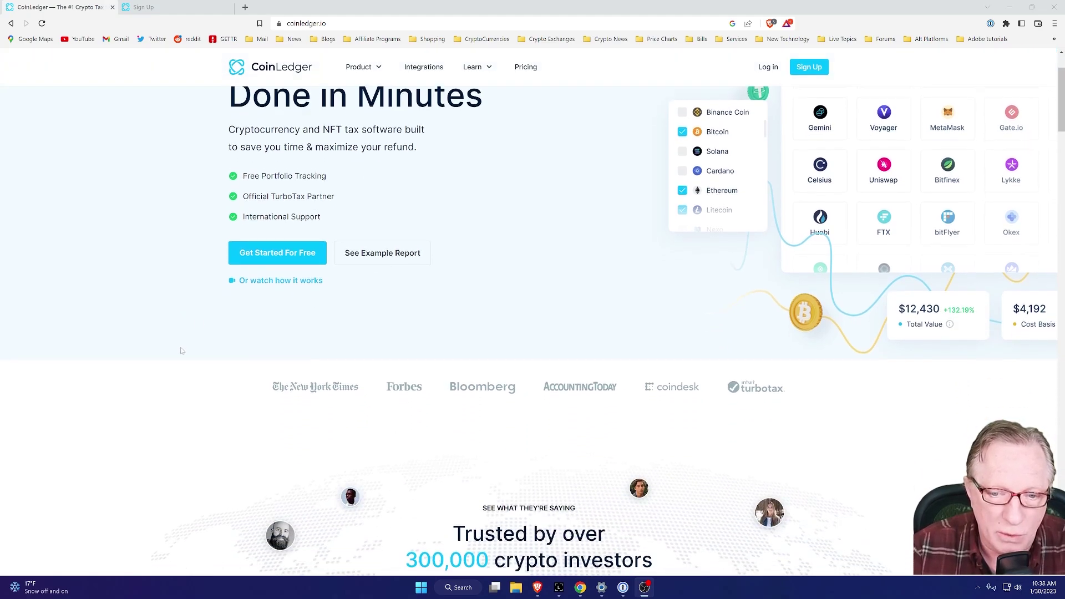
pyautogui.scroll(-4, 180, 352)
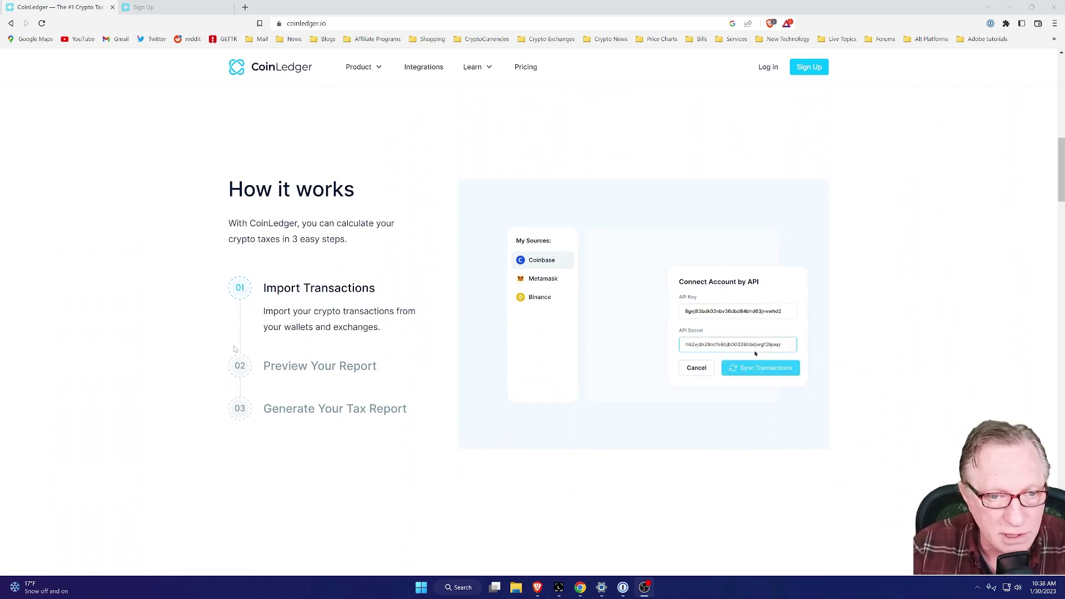
pyautogui.scroll(-4, 284, 331)
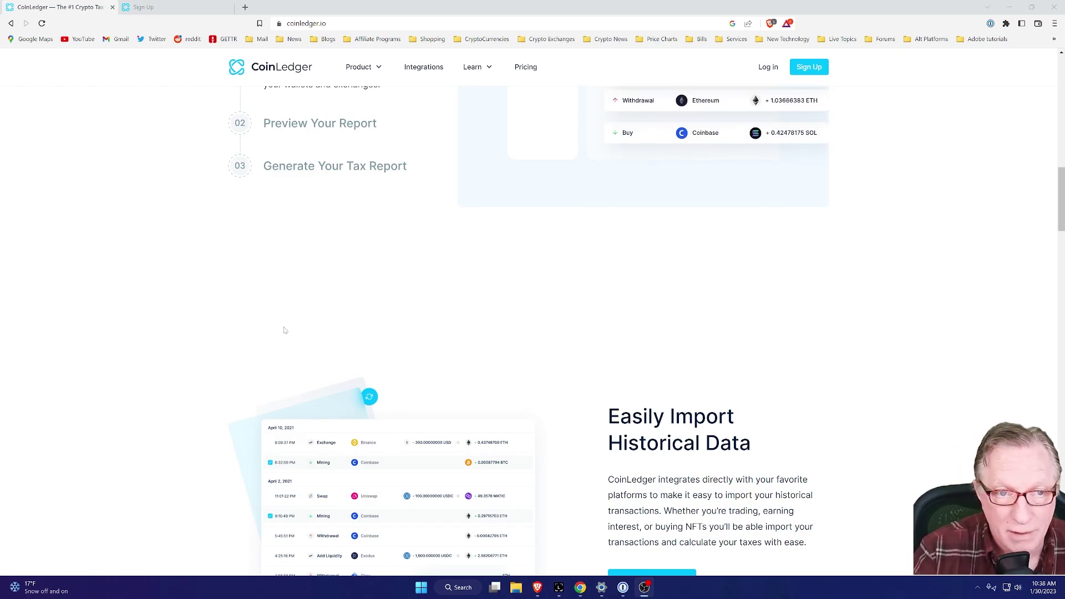
pyautogui.scroll(-5, 250, 339)
pyautogui.scroll(2, 166, 358)
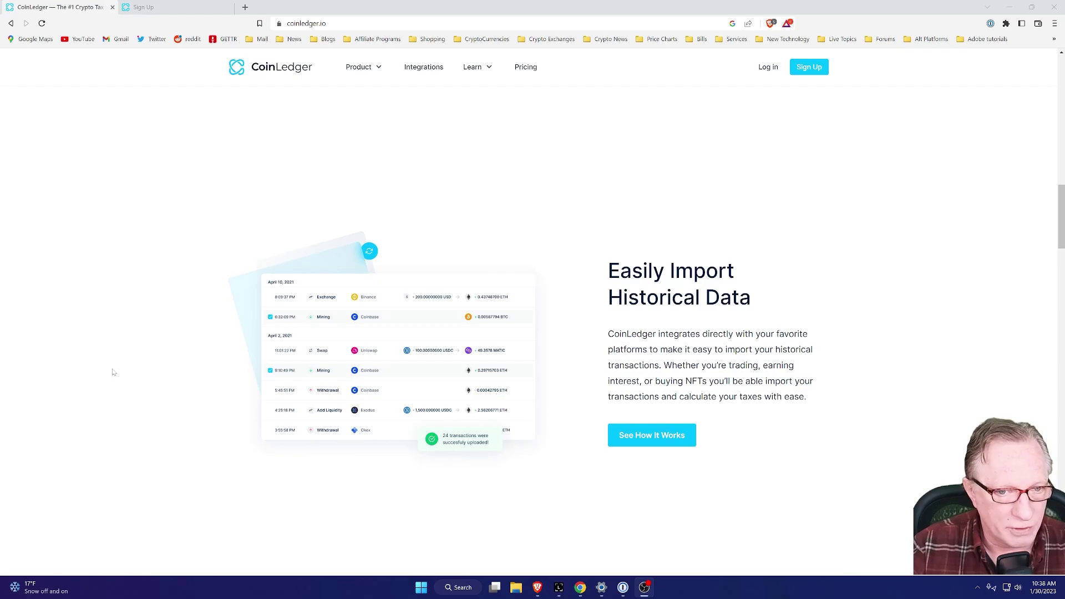
pyautogui.scroll(-5, 113, 370)
pyautogui.scroll(-3, 113, 372)
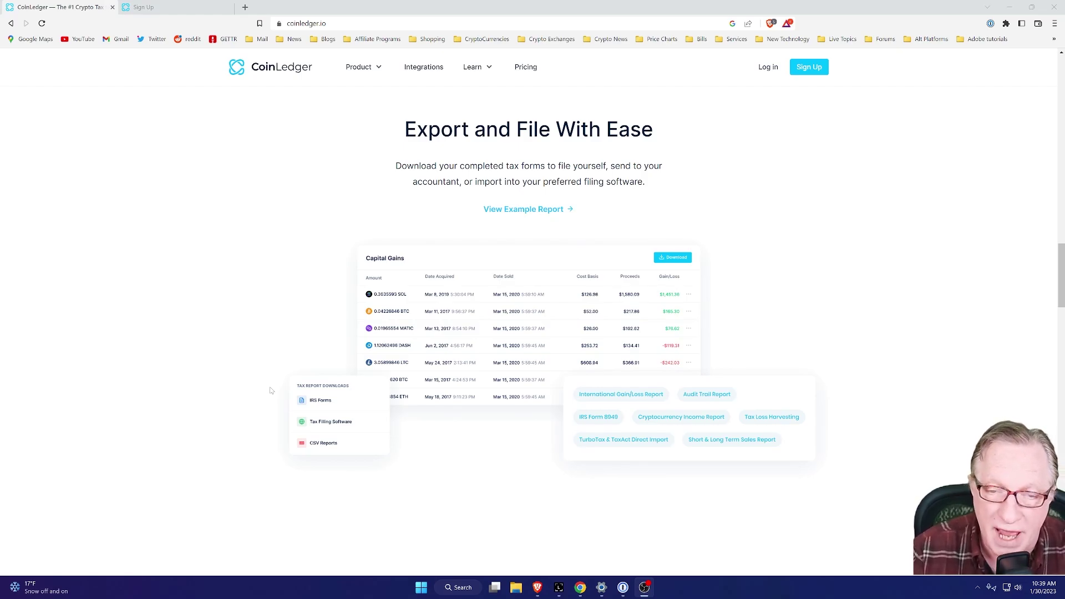
pyautogui.scroll(-10, 271, 390)
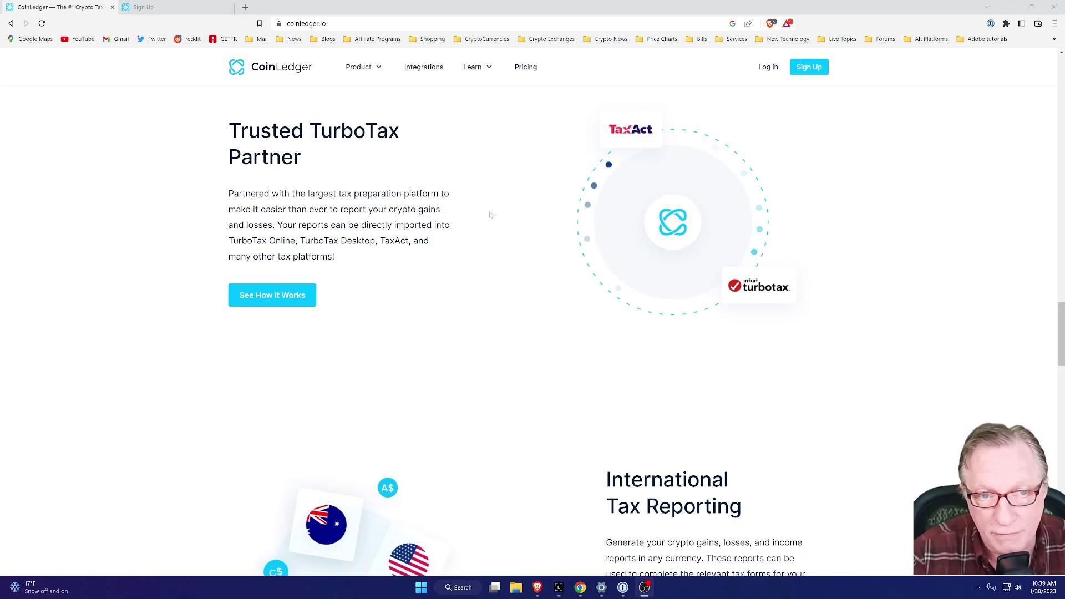
pyautogui.scroll(-6, 488, 296)
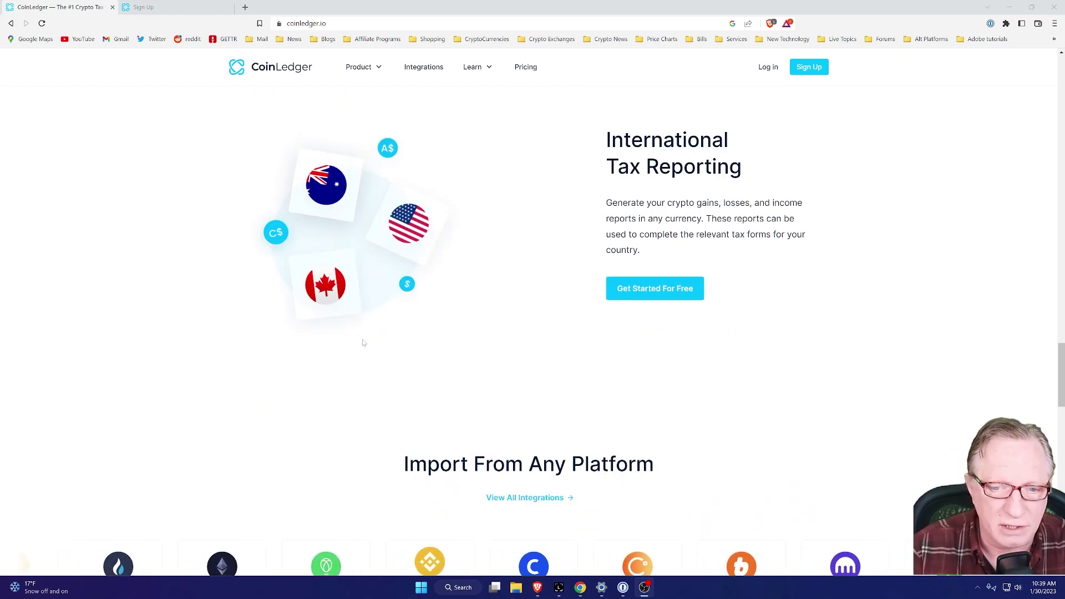
pyautogui.scroll(-6, 375, 144)
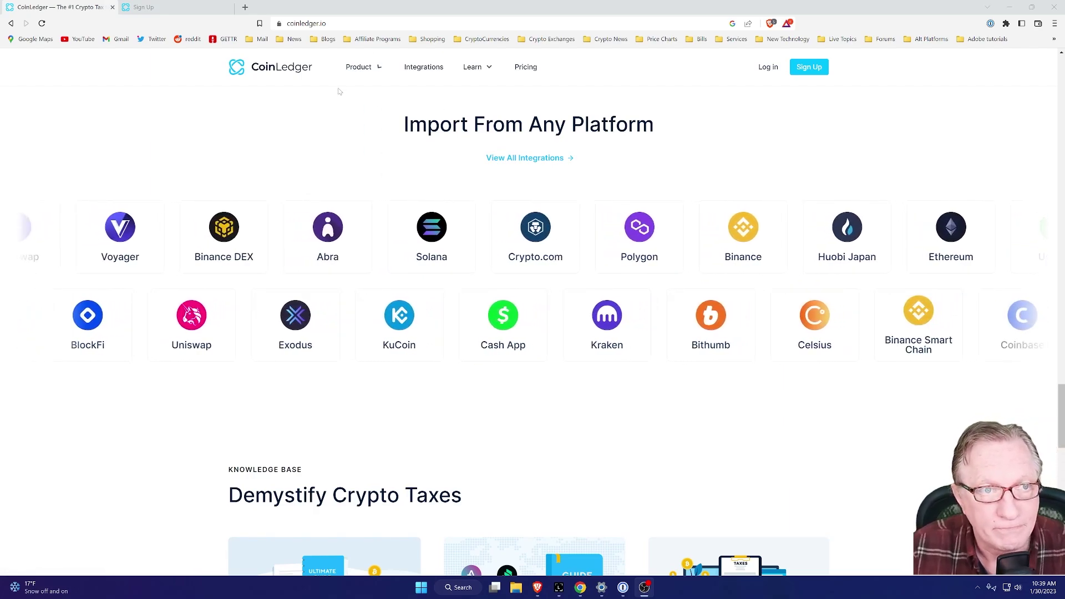
# Create a CoinLedger account with the saved e-mail and account password, agreeing to the Terms & Conditions and completing the reCAPTCHA check
pyautogui.hotkey('ctrl', 'Tab')
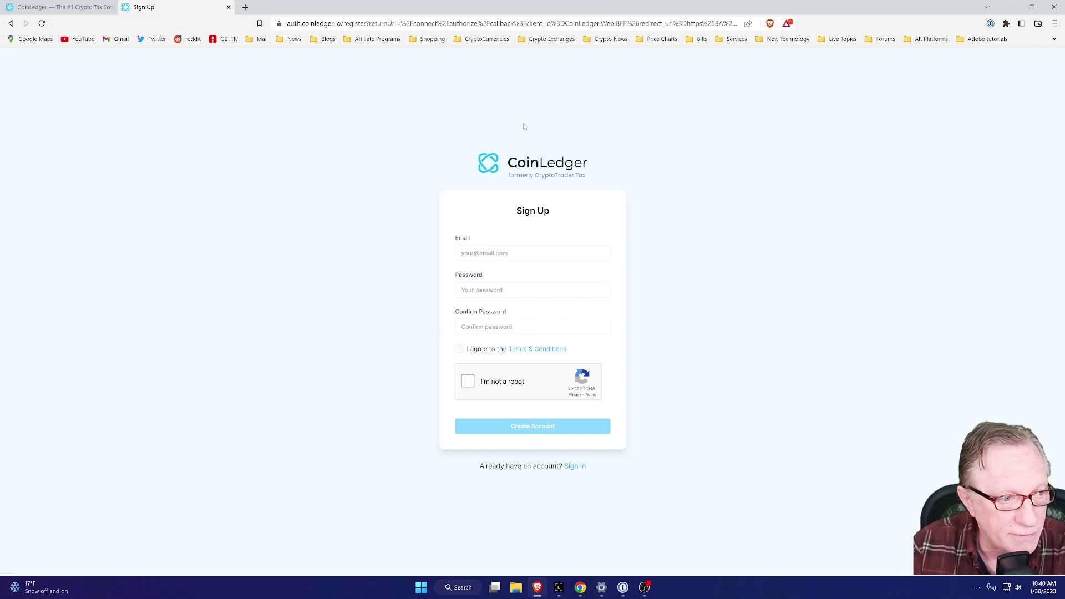
pyautogui.hotkey('ctrl', '\\')
pyautogui.click(458, 349)
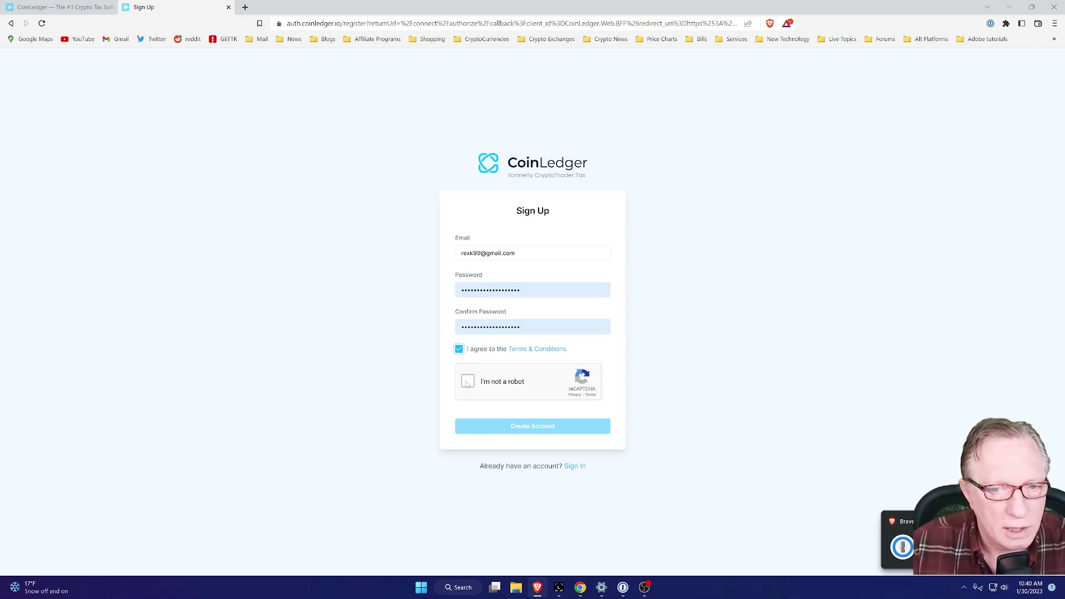
pyautogui.click(467, 381)
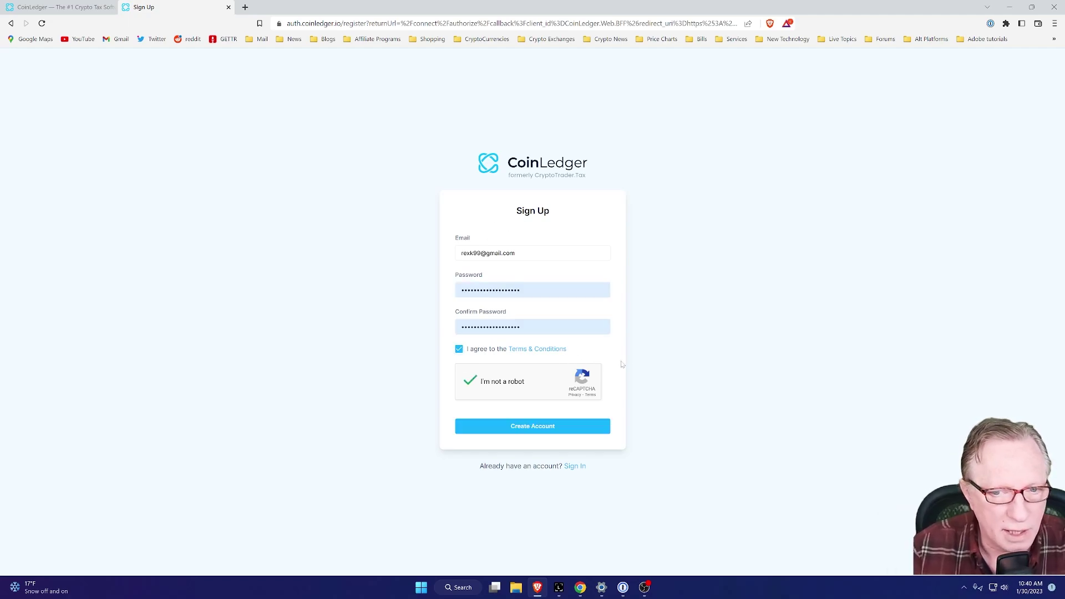
pyautogui.click(528, 429)
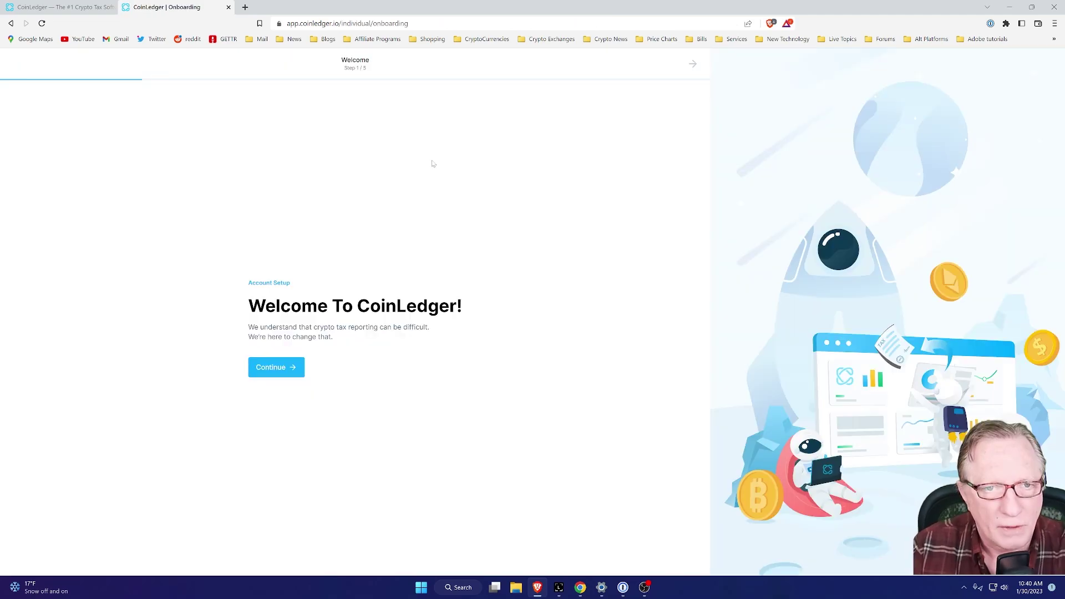
# Accept United States and United States Dollar (USD) in the account setup, and choose Coinbase as the platform used
pyautogui.click(276, 368)
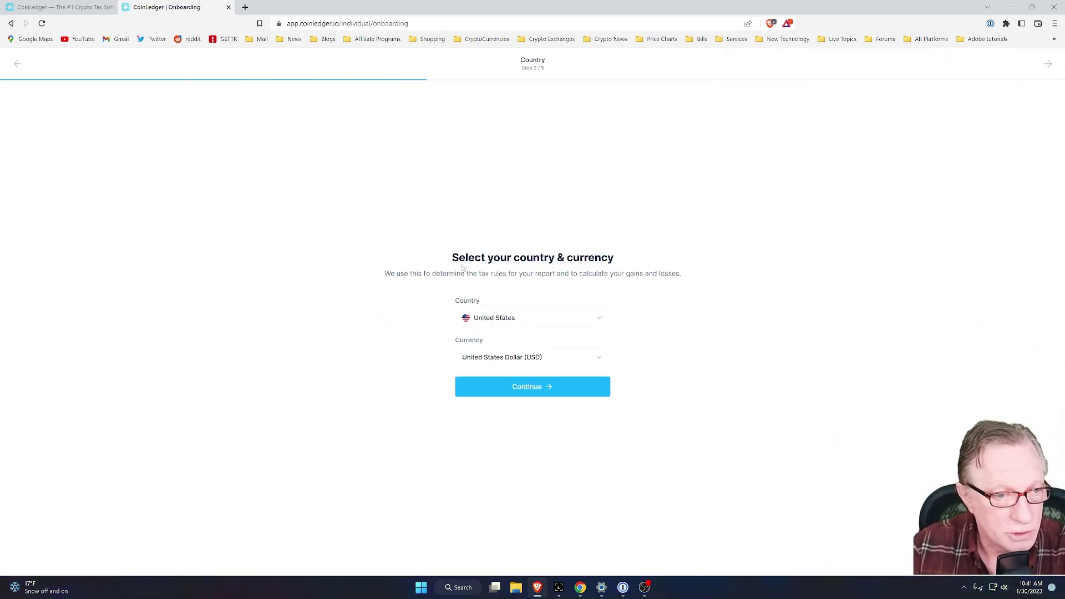
pyautogui.click(529, 386)
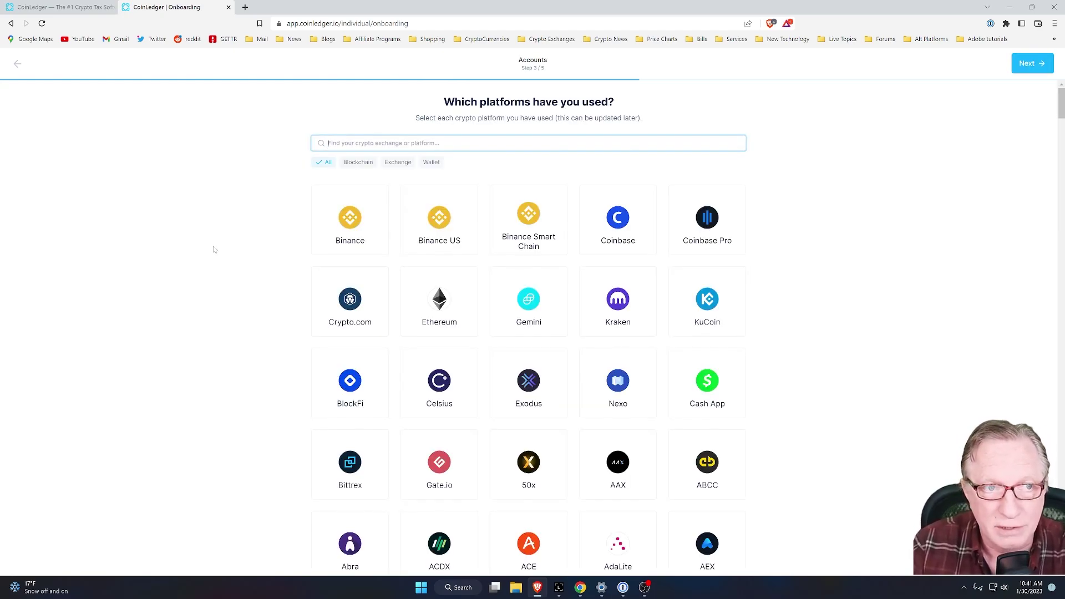
pyautogui.click(620, 223)
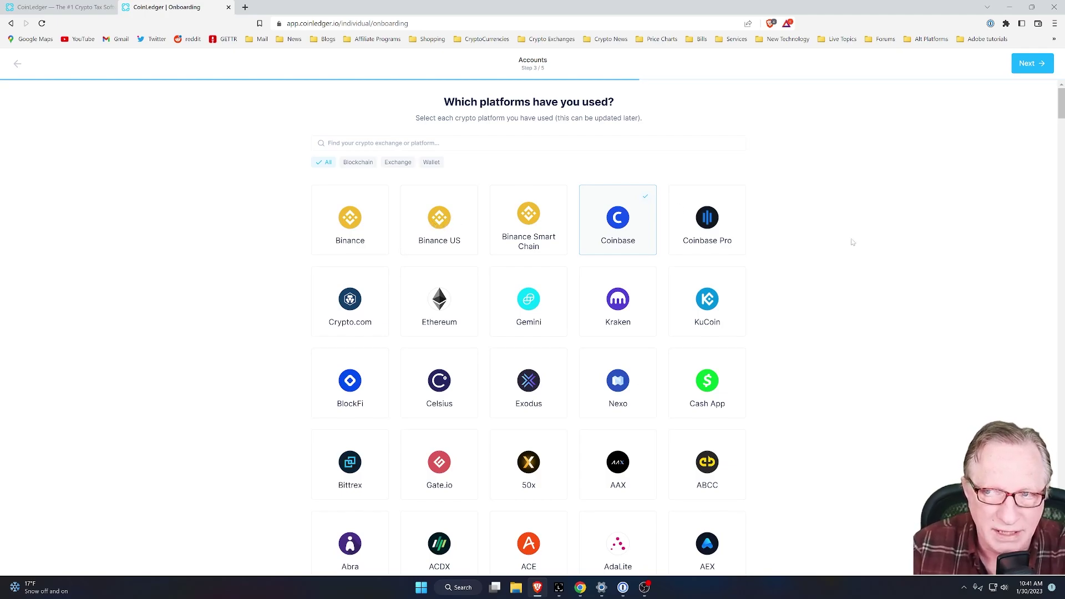
pyautogui.click(1029, 63)
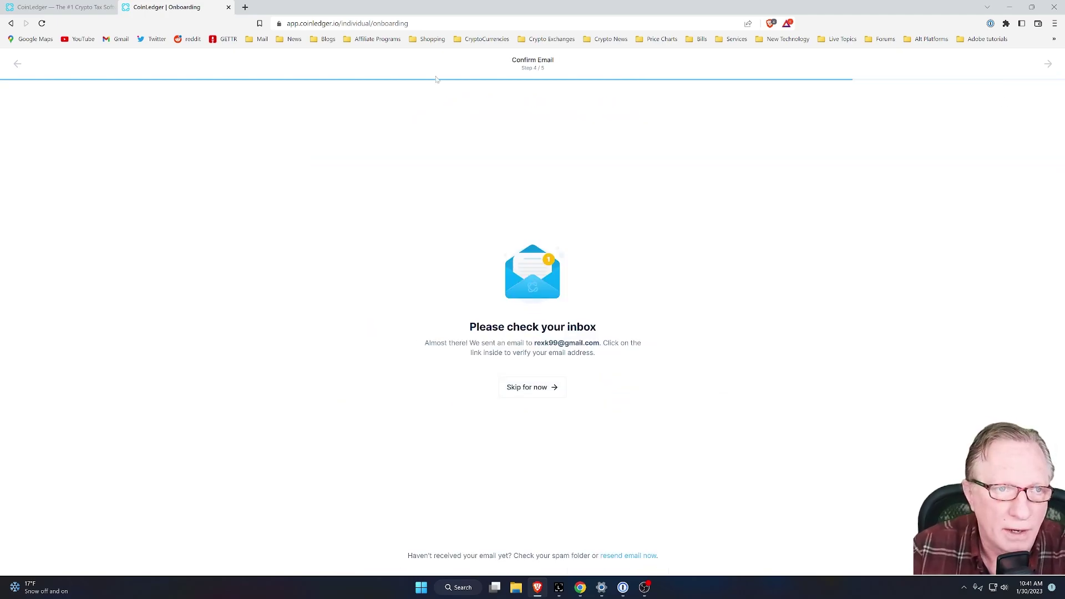
# Verify the account's e-mail address through CoinLedger's message in Gmail and dismiss the introductory tour
pyautogui.click(245, 7)
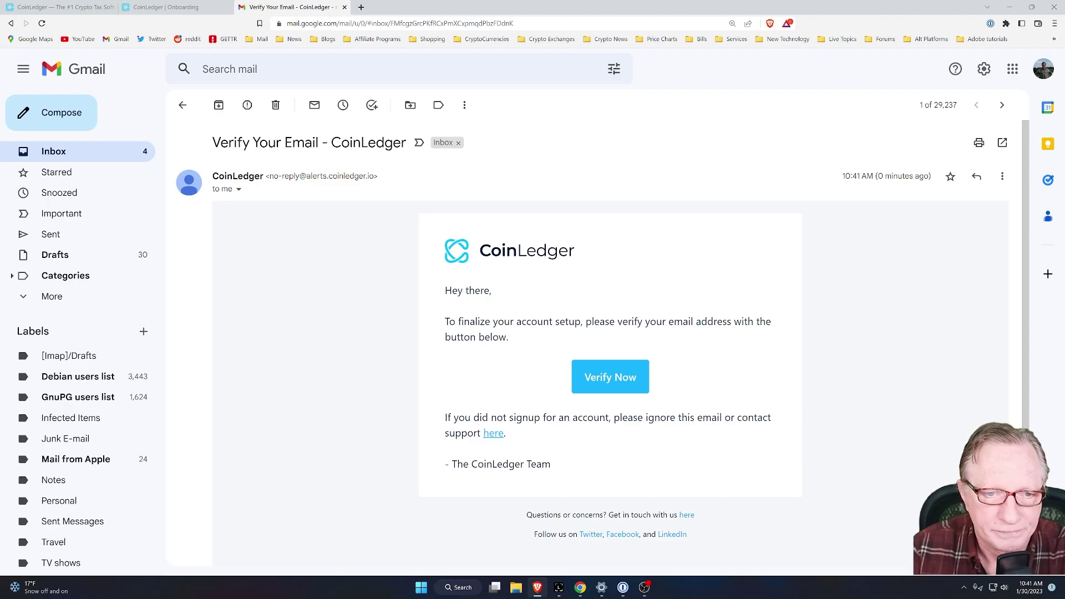
pyautogui.click(613, 383)
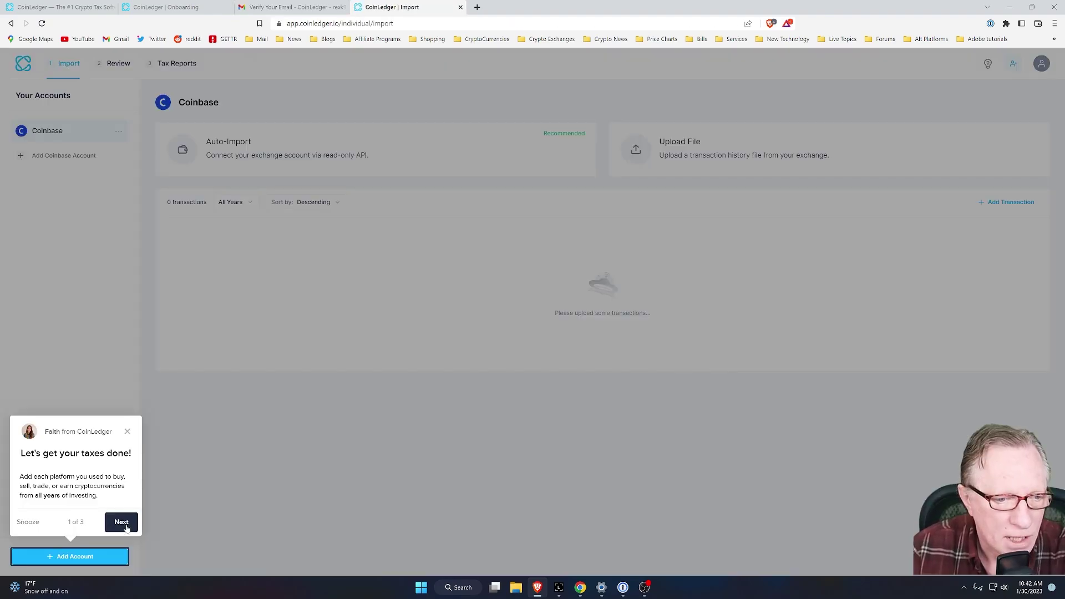
pyautogui.click(127, 432)
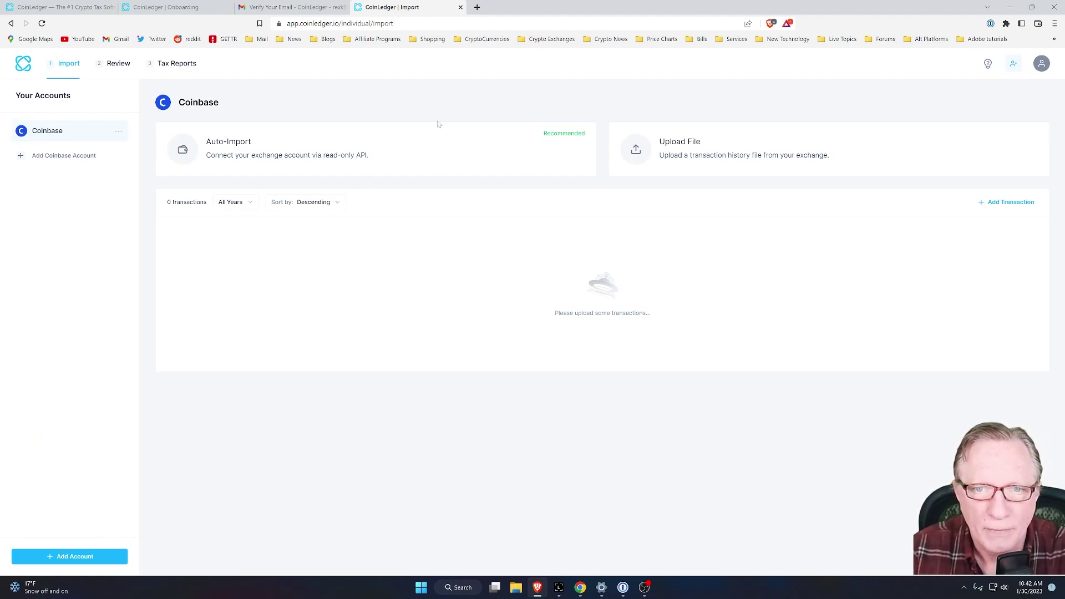
# Auto-import the Coinbase transactions, authorizing access with the saved Coinbase e-mail and password, and acknowledge the import
pyautogui.click(224, 147)
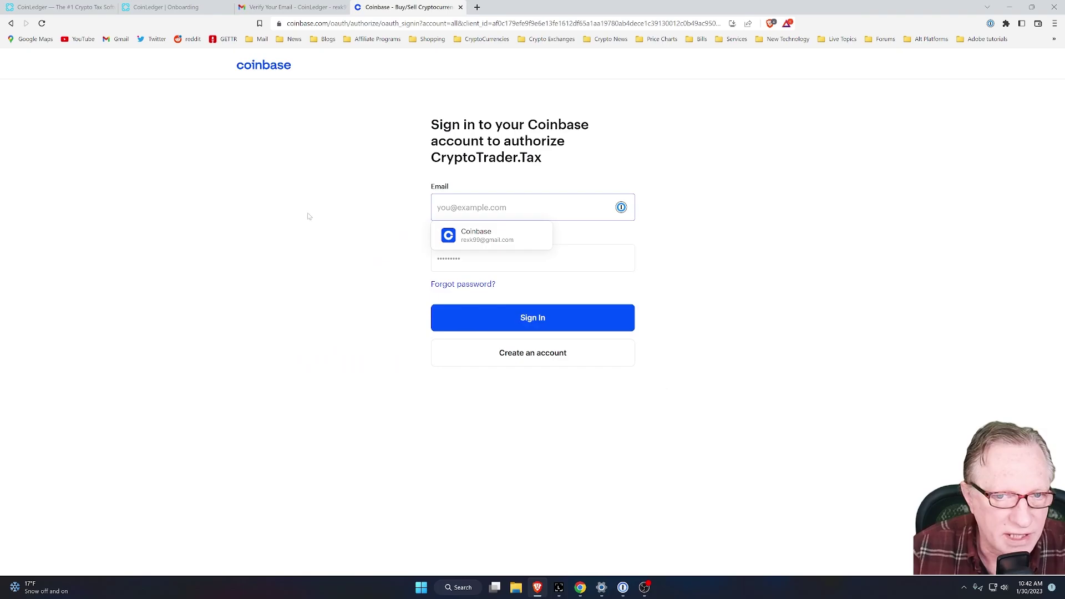
pyautogui.click(488, 239)
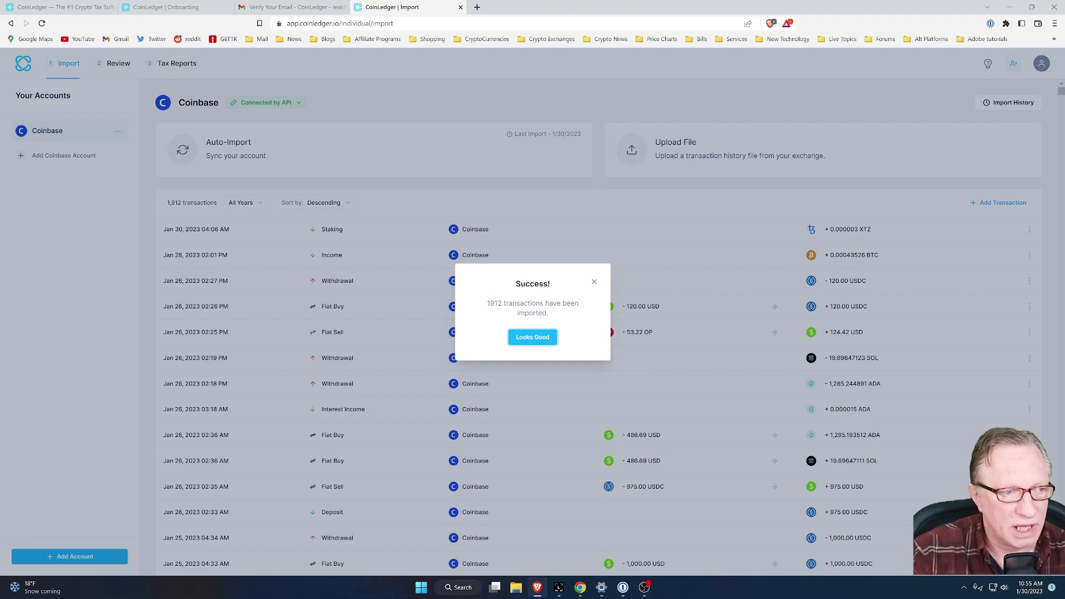
pyautogui.click(530, 339)
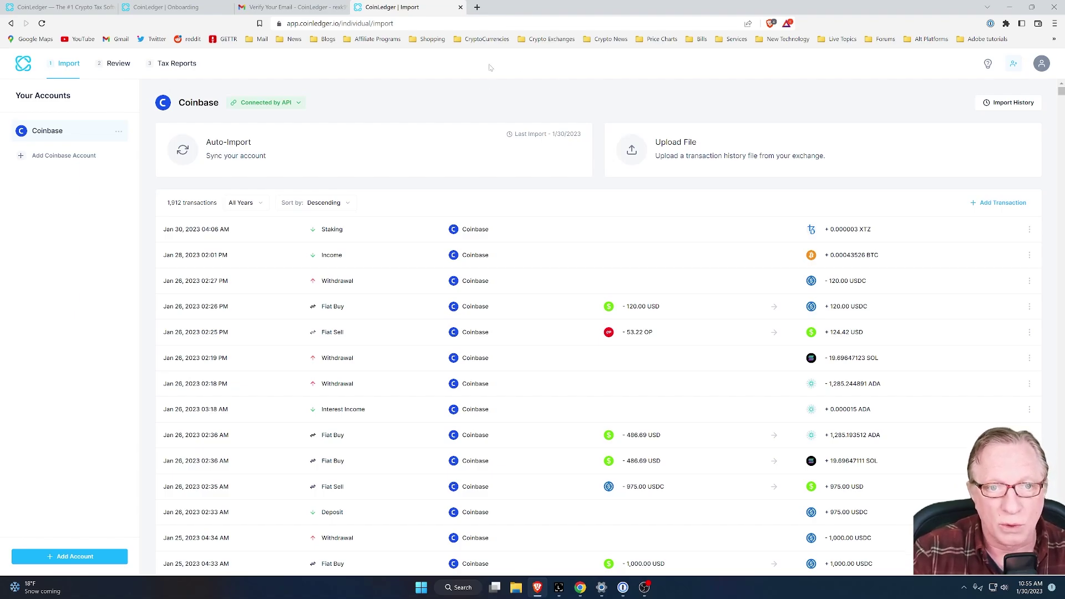
# Add a Binance US account and start its auto-import connection by API
pyautogui.click(71, 557)
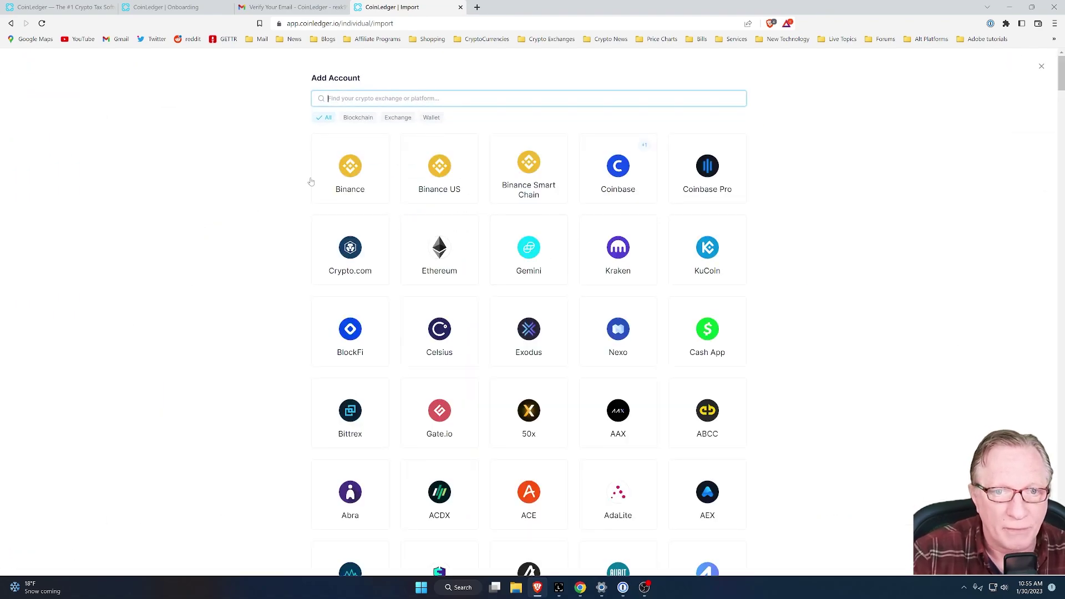
pyautogui.click(439, 174)
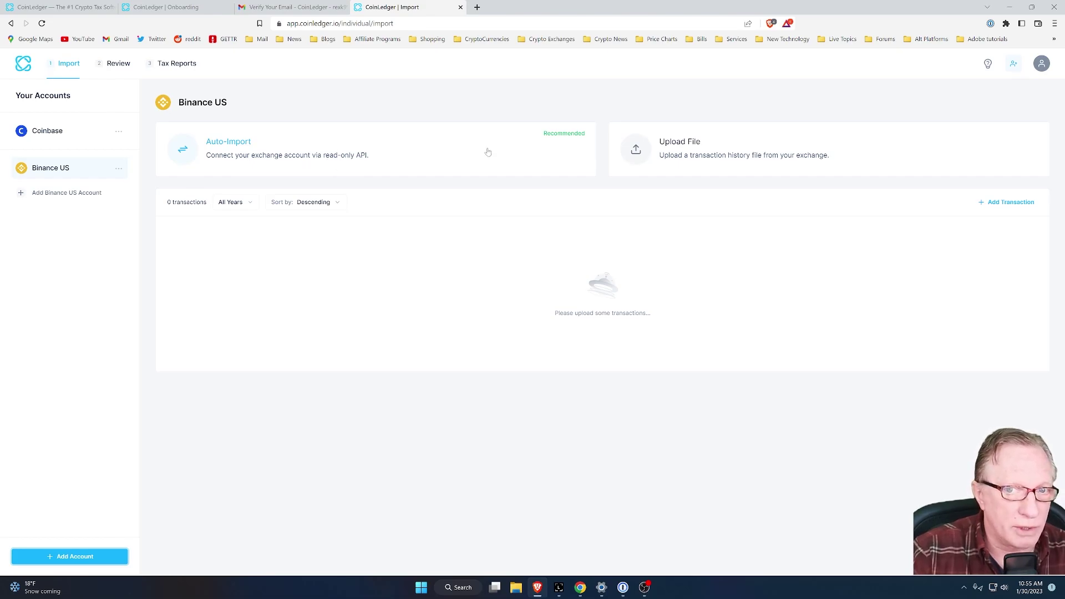
pyautogui.click(565, 140)
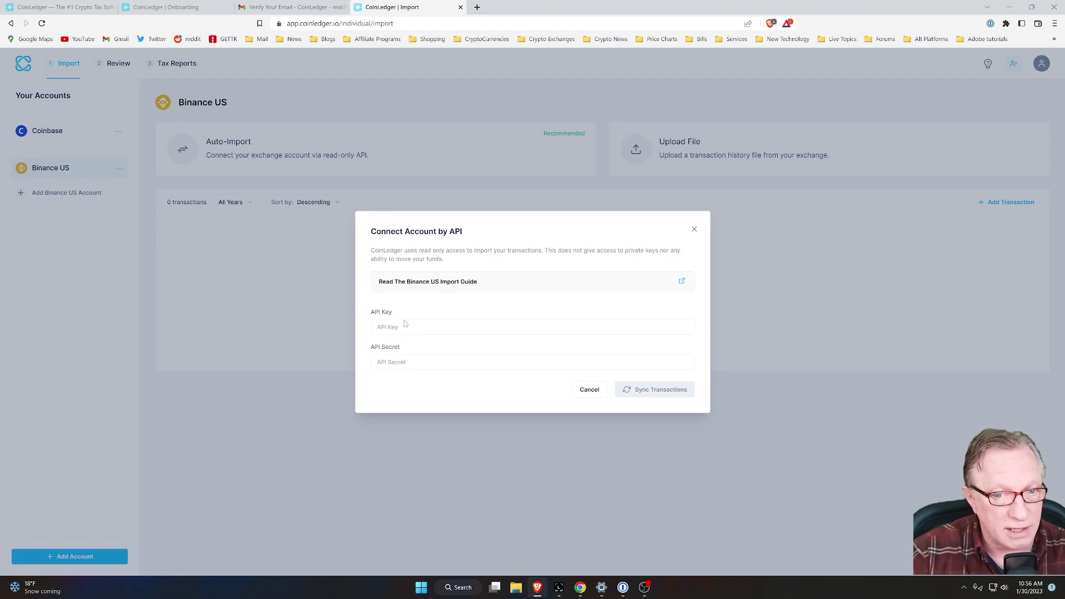
# Read the Binance US import guide on creating an API key, and open the Binance.US dashboard in a separate browser tab
pyautogui.click(682, 282)
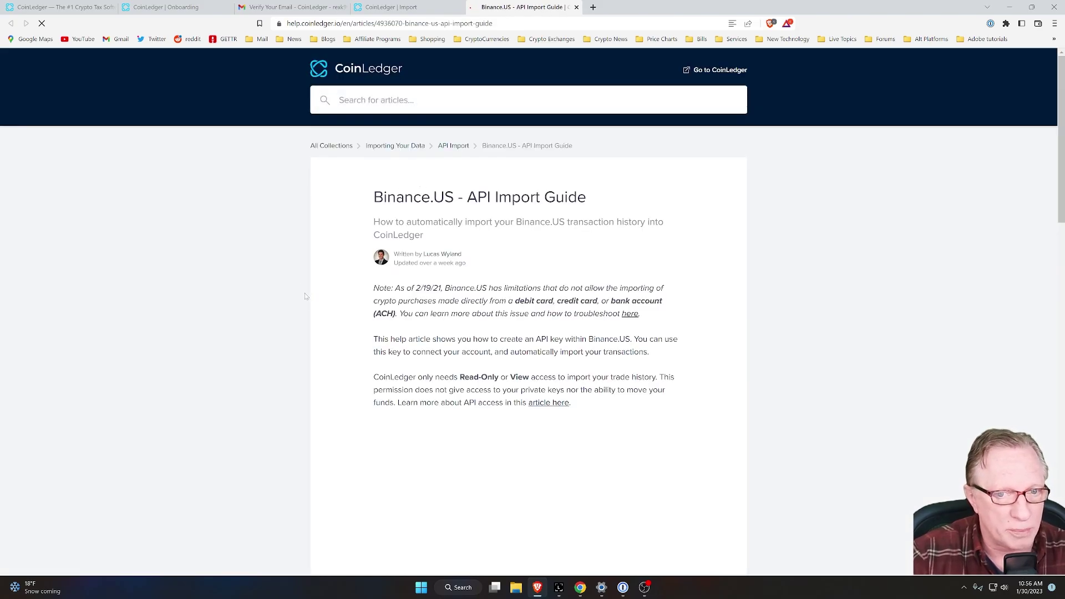
pyautogui.scroll(-2, 334, 330)
pyautogui.scroll(-5, 332, 330)
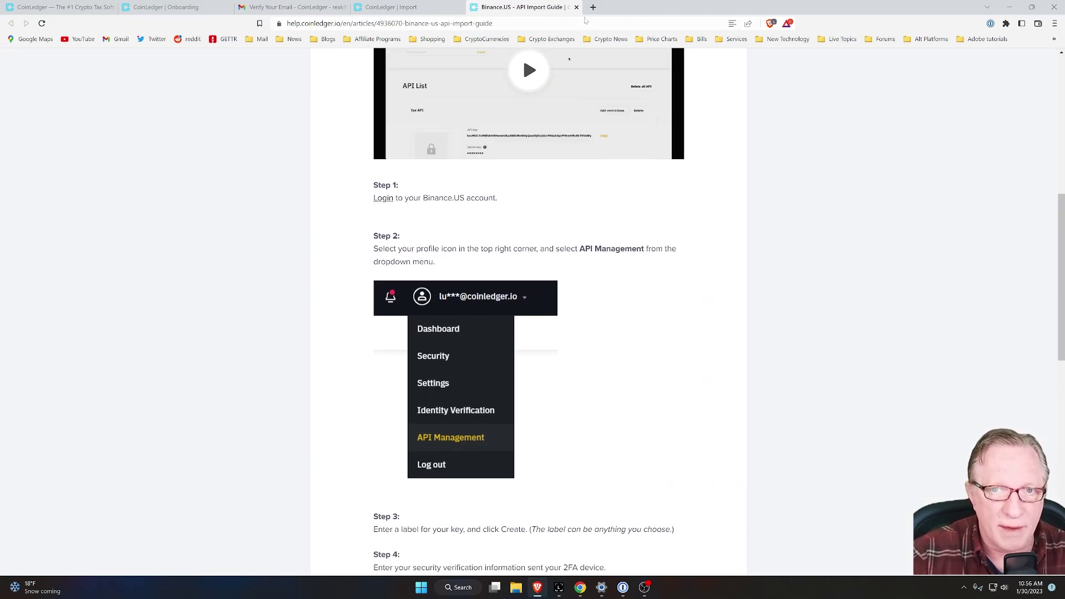
pyautogui.click(592, 7)
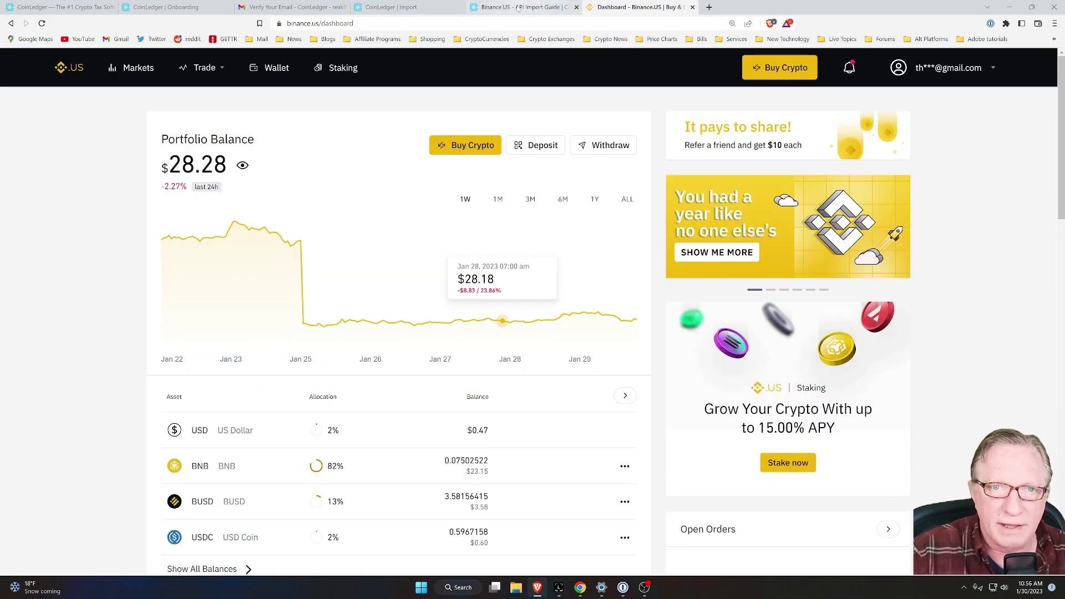
pyautogui.click(522, 8)
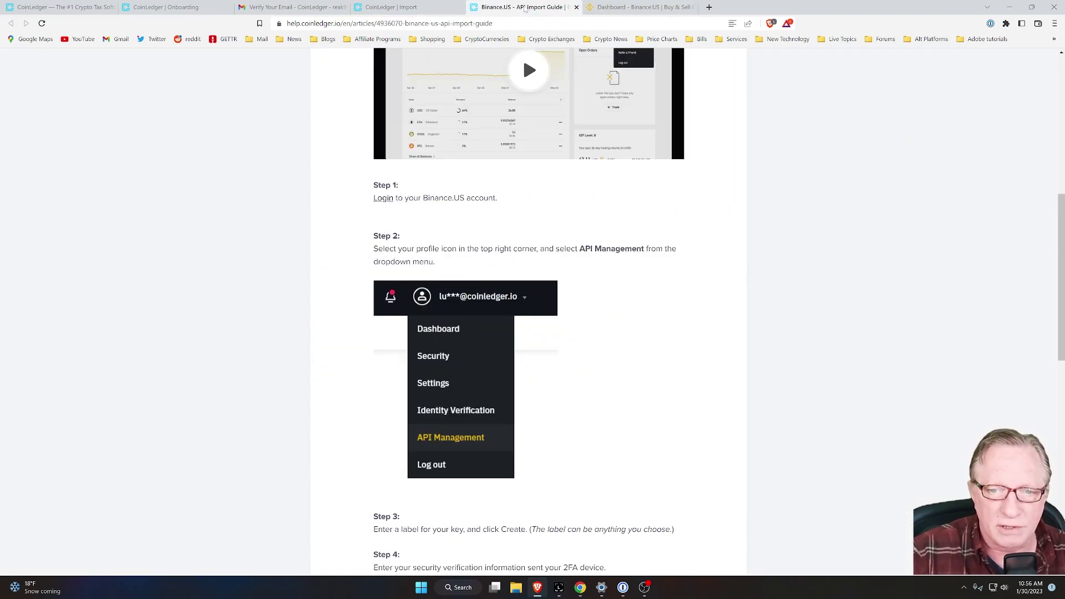
pyautogui.scroll(-3, 482, 360)
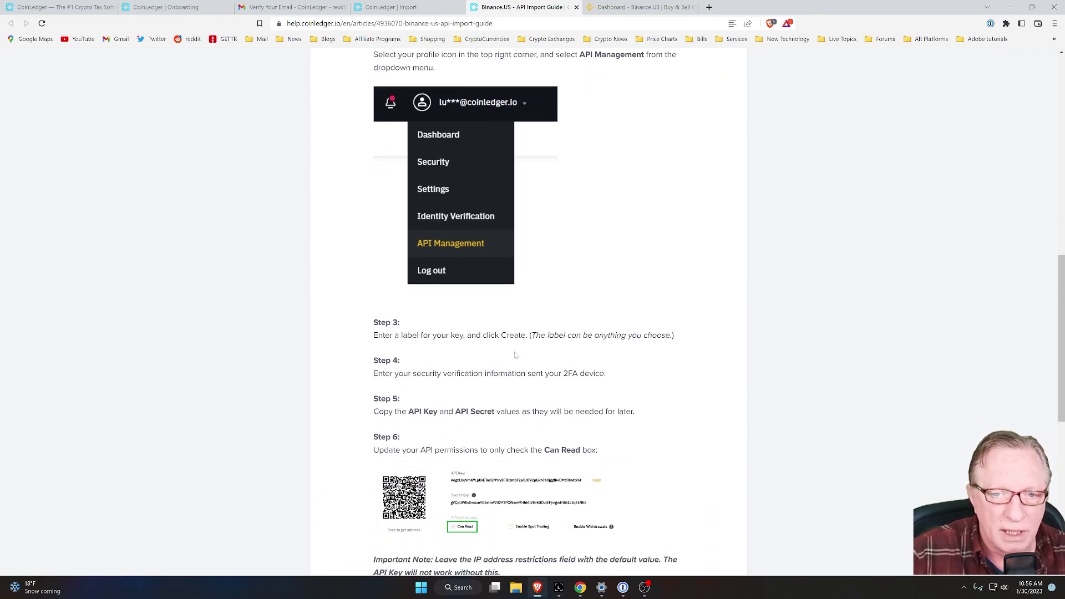
pyautogui.scroll(-2, 348, 356)
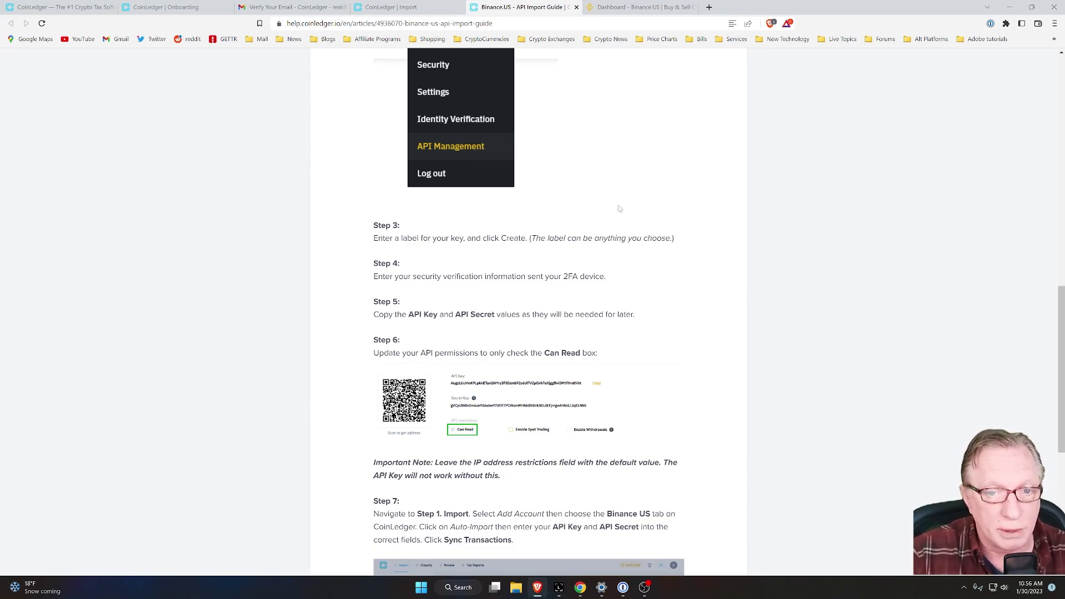
# Open API Management in the Binance.US account and enter CoinLedger as the label for a new exchange API key
pyautogui.hotkey('ctrl', 'Tab')
pyautogui.moveTo(952, 69)
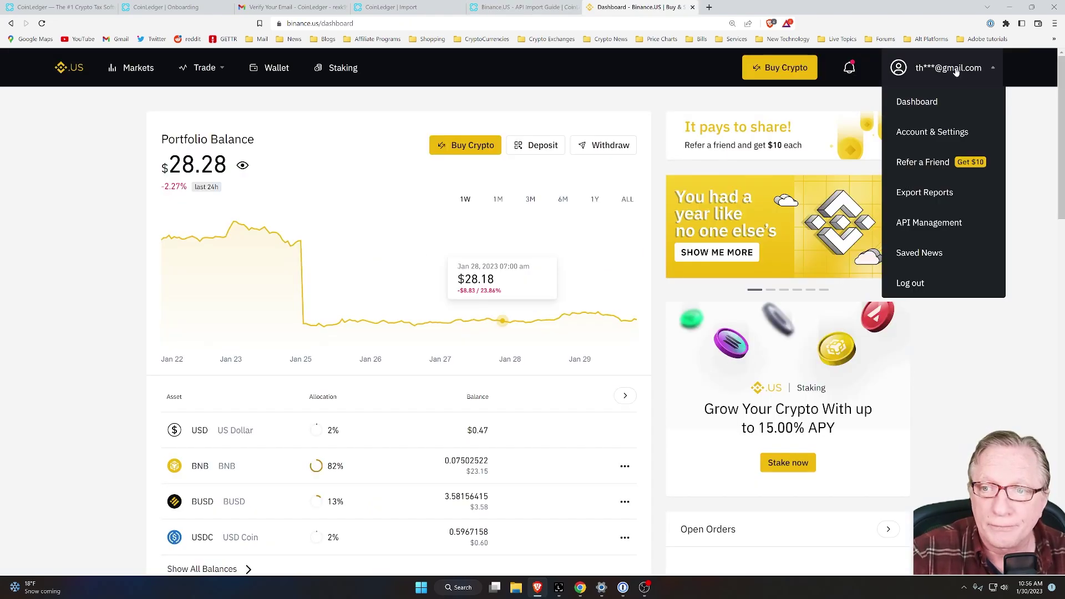
pyautogui.click(943, 226)
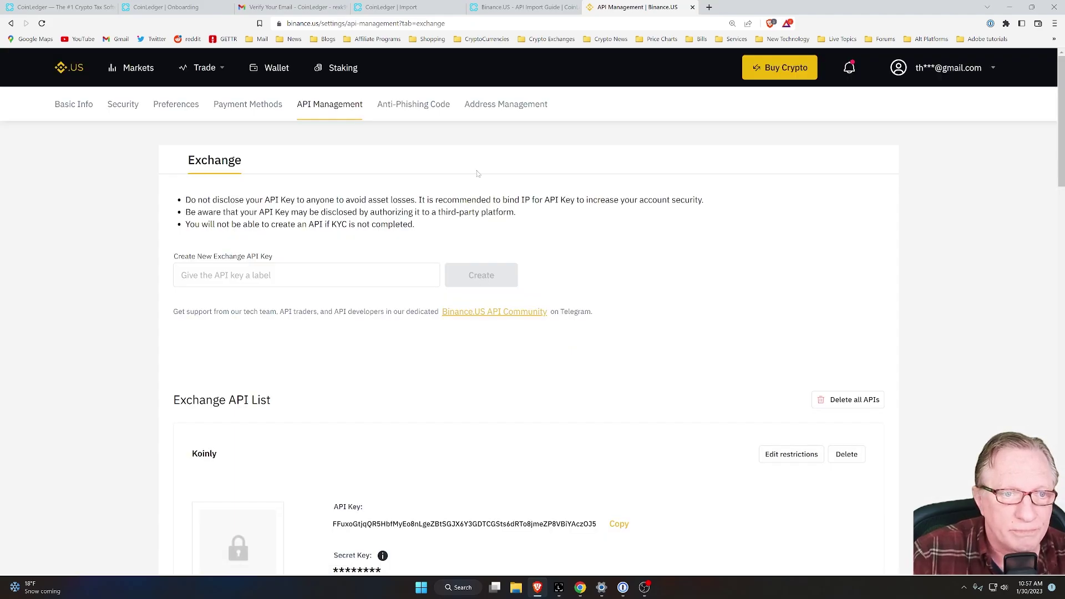
pyautogui.click(188, 275)
pyautogui.rightClick(188, 276)
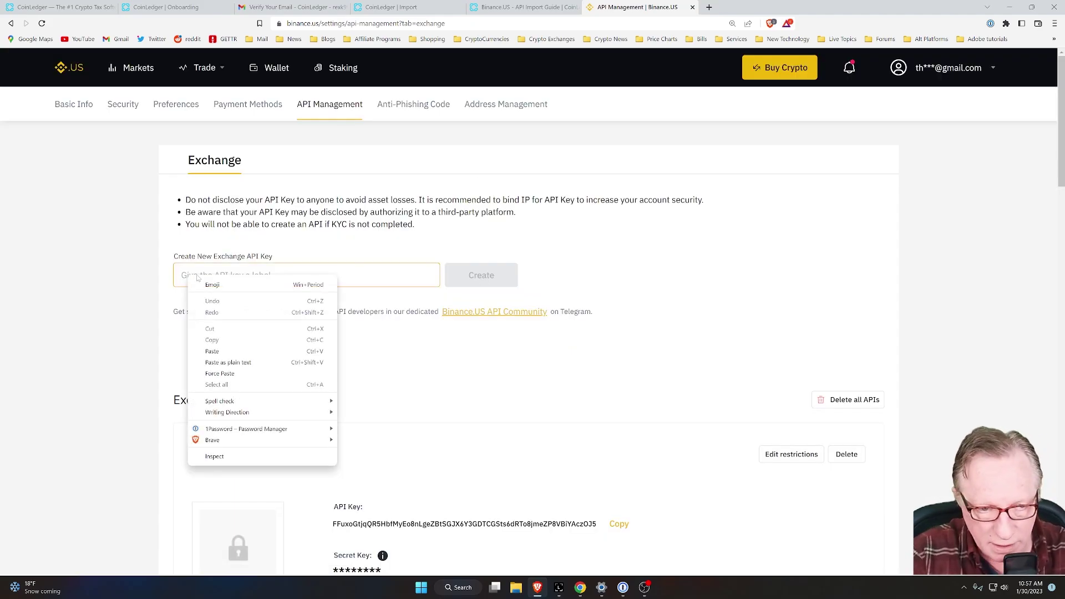
pyautogui.click(214, 350)
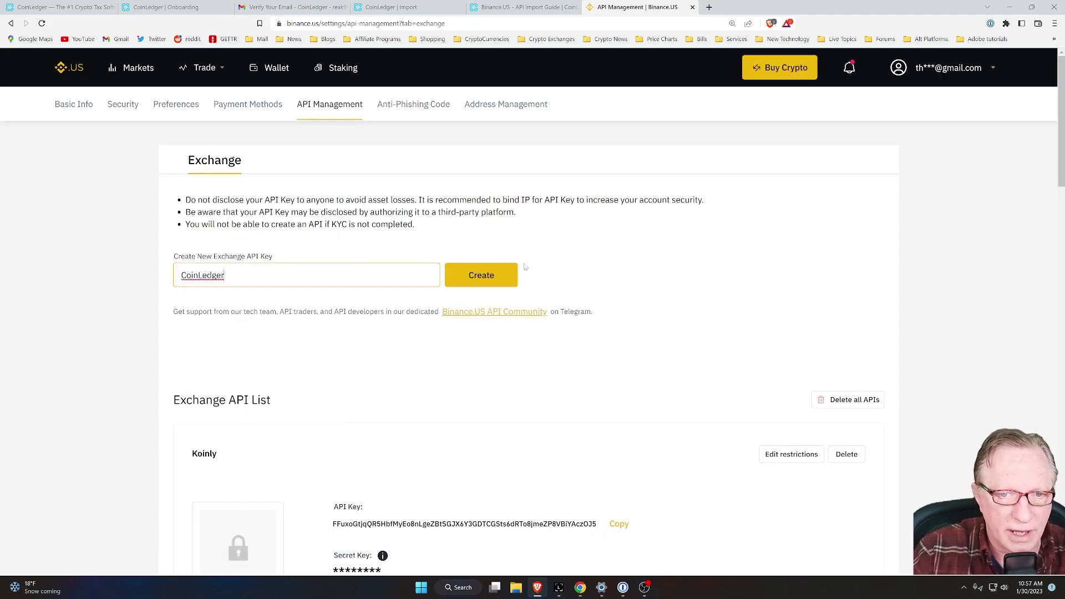
# Create the CoinLedger API key in Binance.US and confirm its creation from the Binance US e-mail in Gmail
pyautogui.click(482, 275)
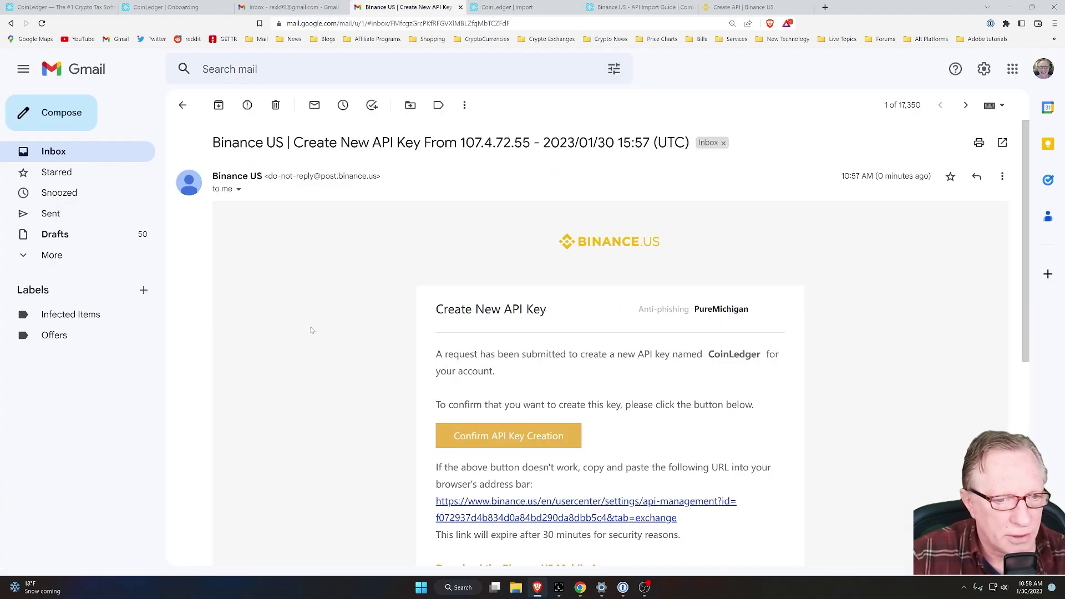
pyautogui.scroll(-2, 497, 330)
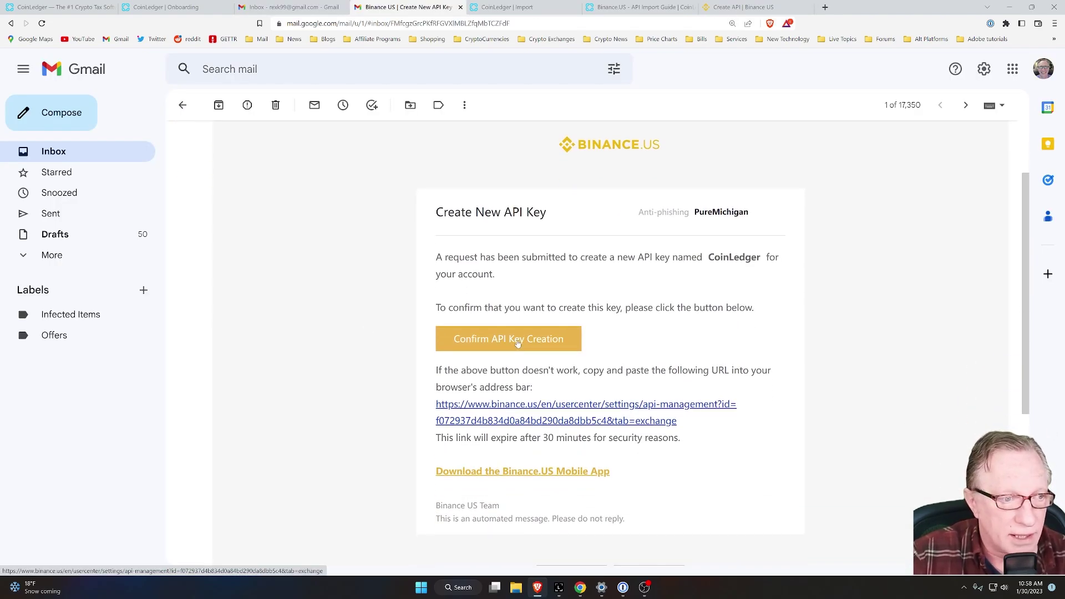
pyautogui.click(517, 343)
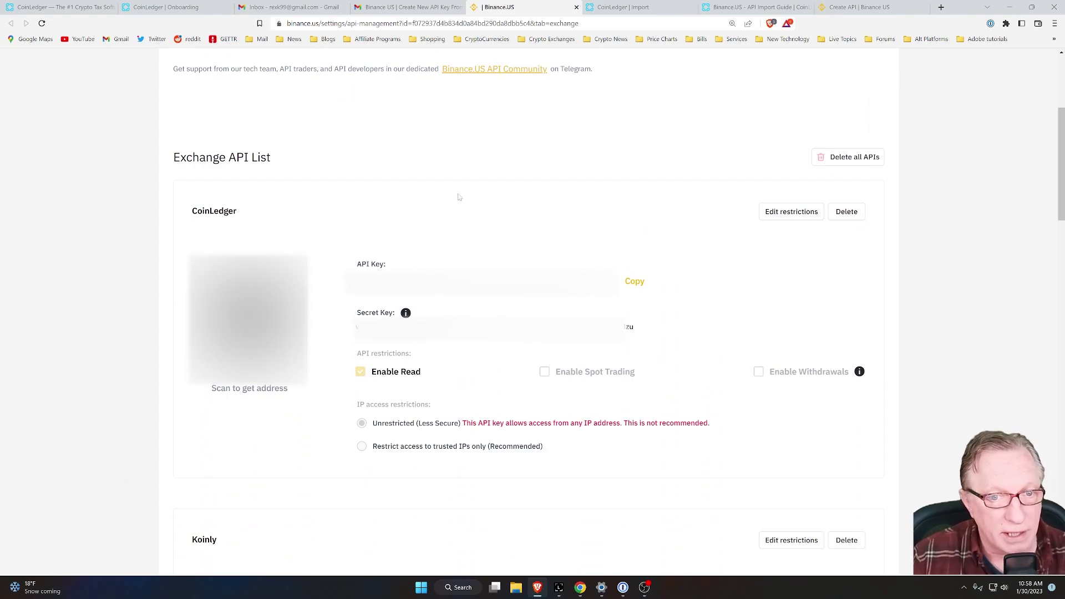
pyautogui.scroll(-1, 458, 196)
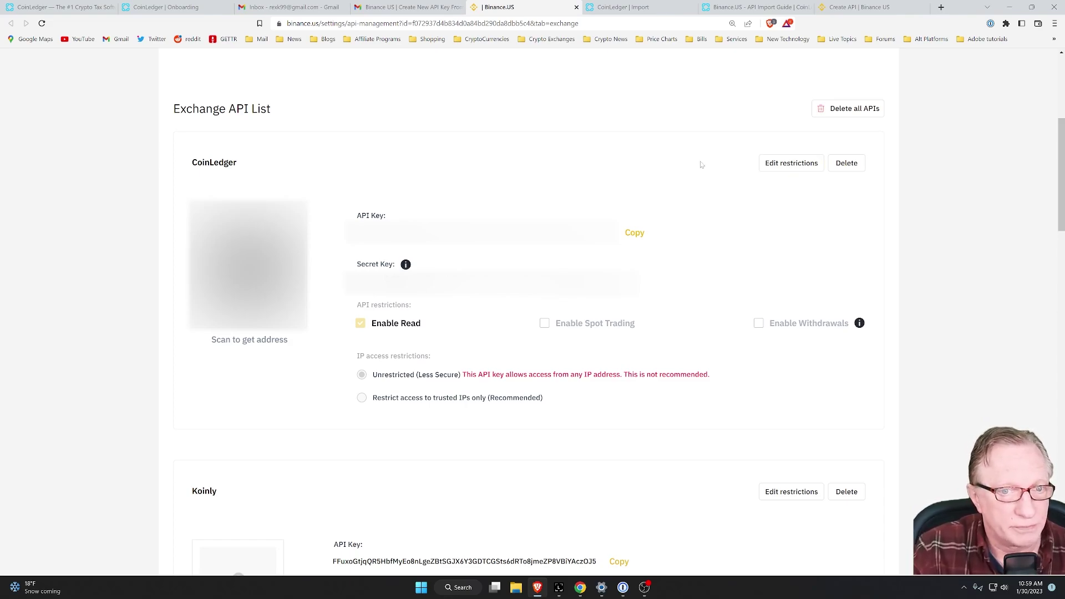
# Copy the new Binance.US API key and paste it into the API Key field of CoinLedger's Binance US connection form
pyautogui.click(632, 235)
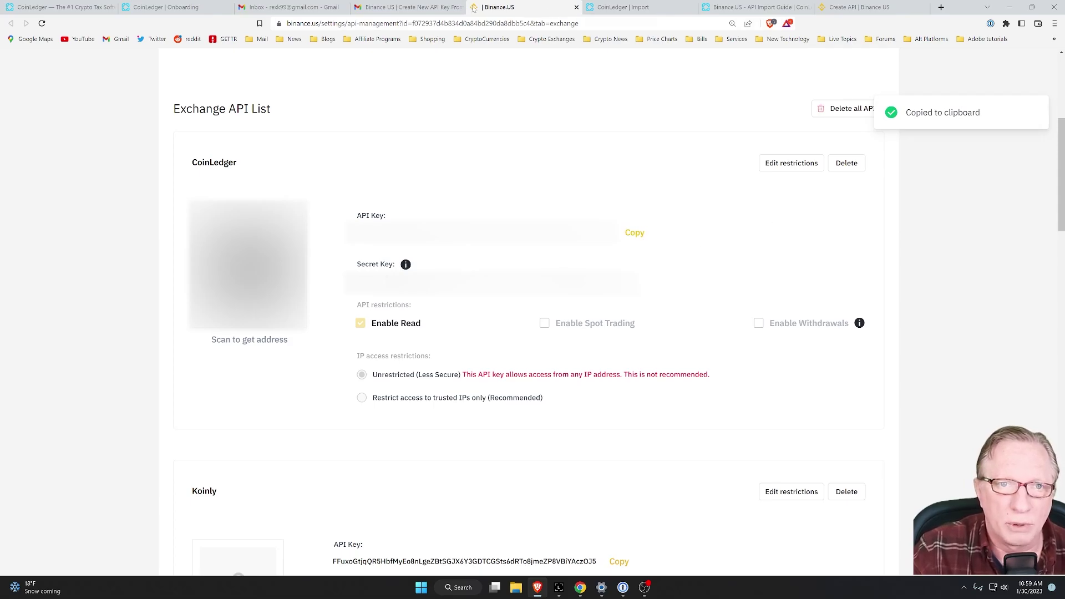
pyautogui.click(622, 8)
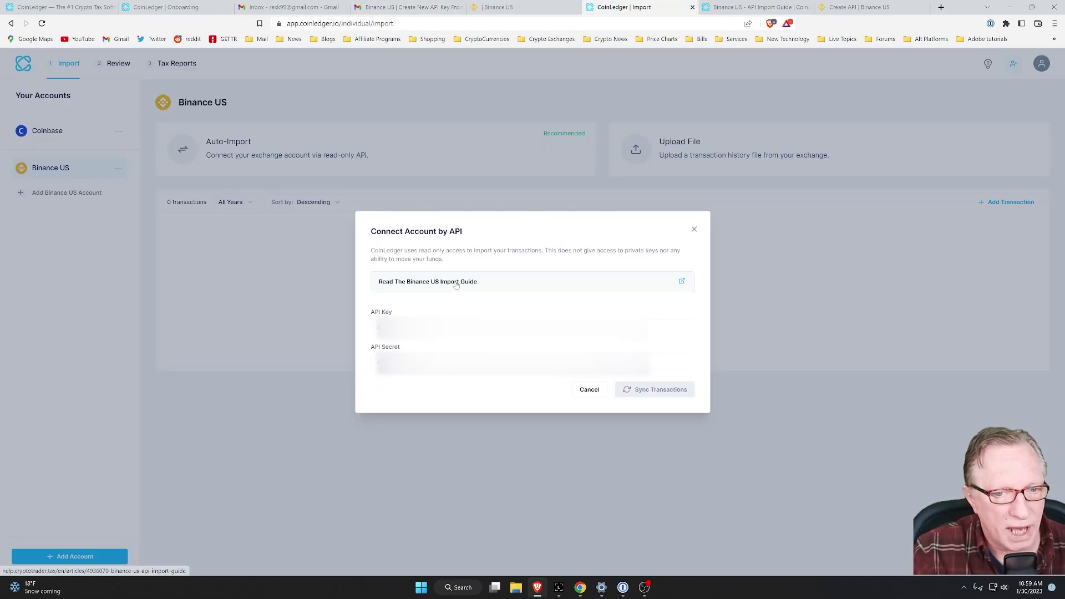
pyautogui.rightClick(380, 328)
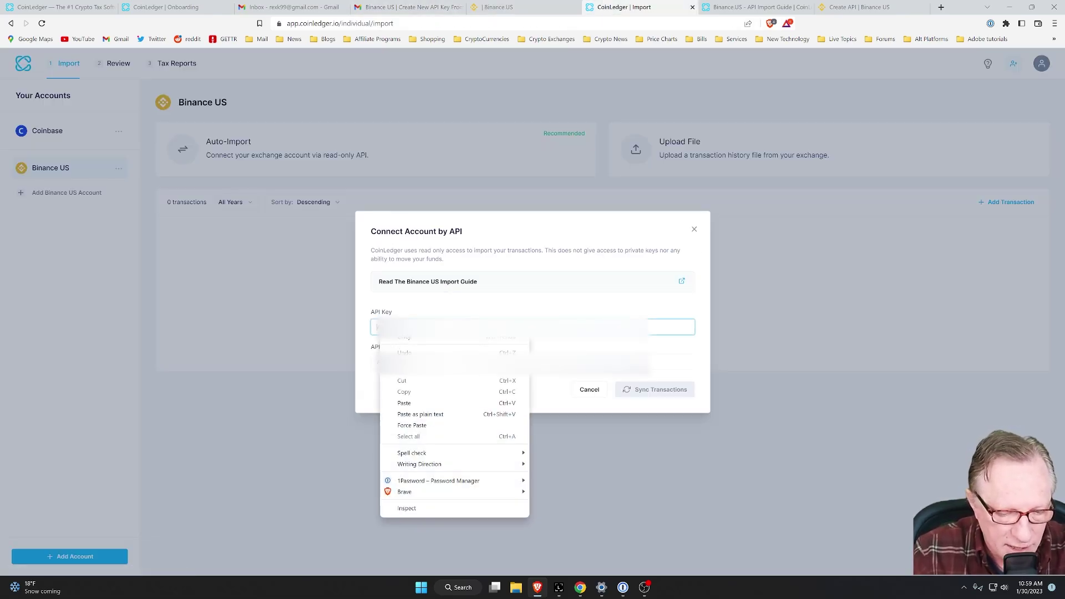
pyautogui.click(403, 403)
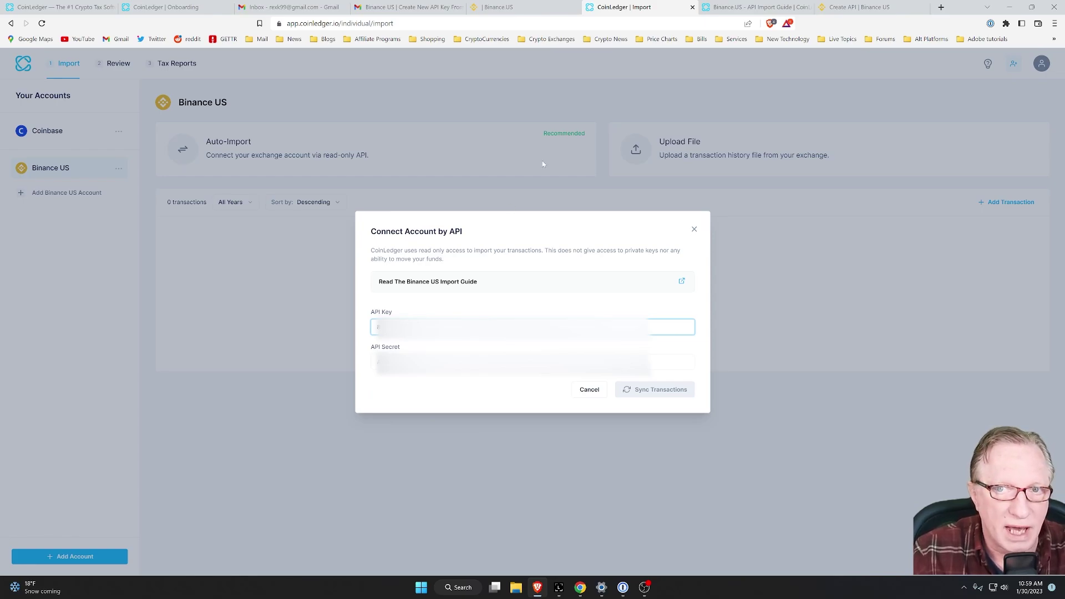
# Copy the Binance.US secret key into CoinLedger's API Secret field and sync the Binance US transactions
pyautogui.click(527, 7)
pyautogui.moveTo(355, 284); pyautogui.dragTo(516, 284)
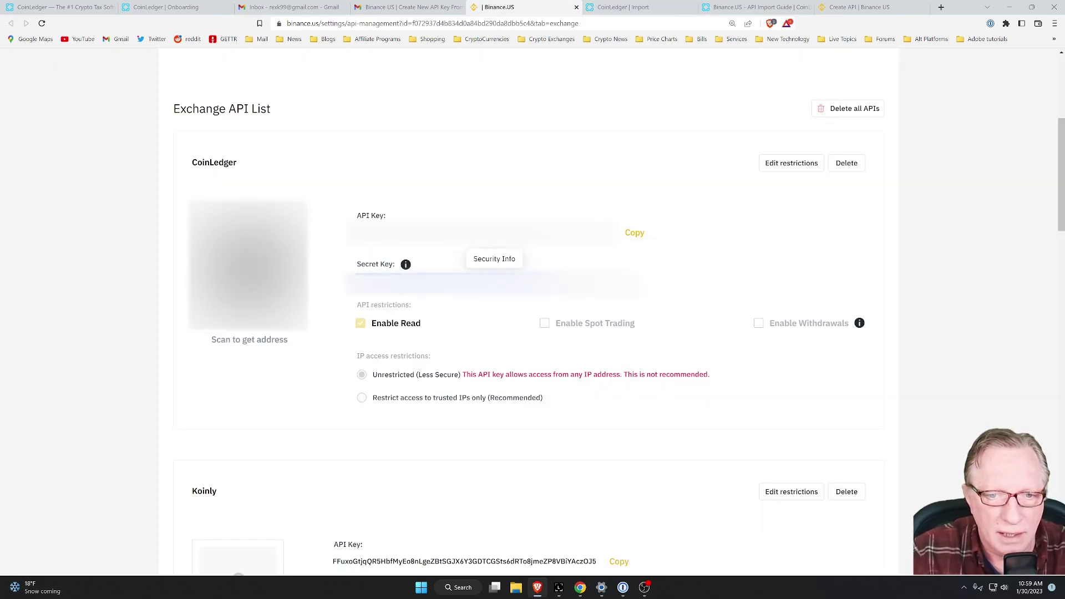
pyautogui.rightClick(602, 282)
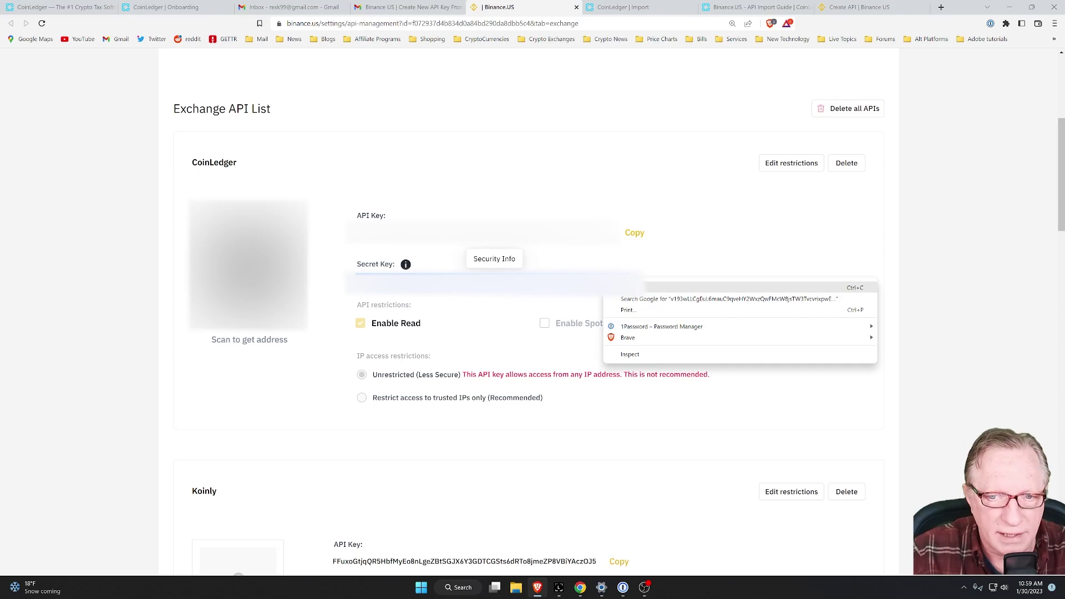
pyautogui.click(624, 309)
pyautogui.click(621, 7)
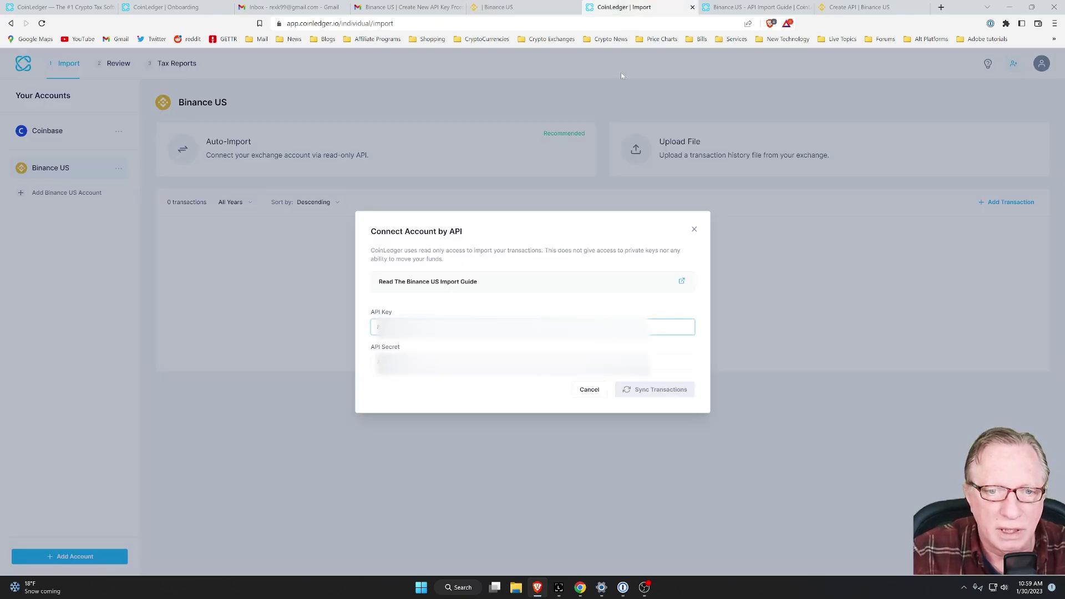
pyautogui.click(477, 363)
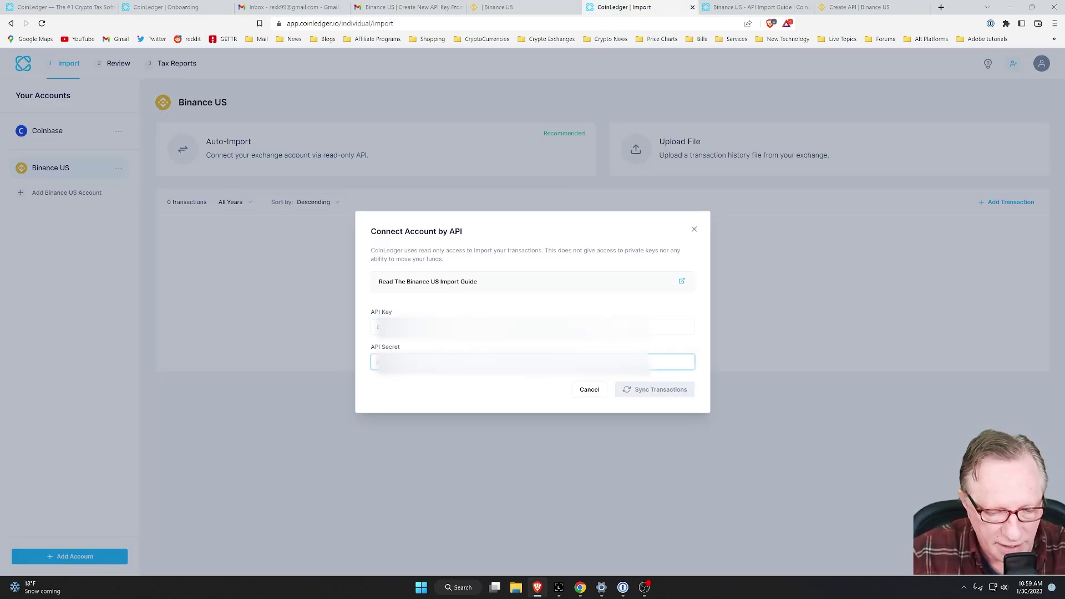
pyautogui.hotkey('ctrl', 'v')
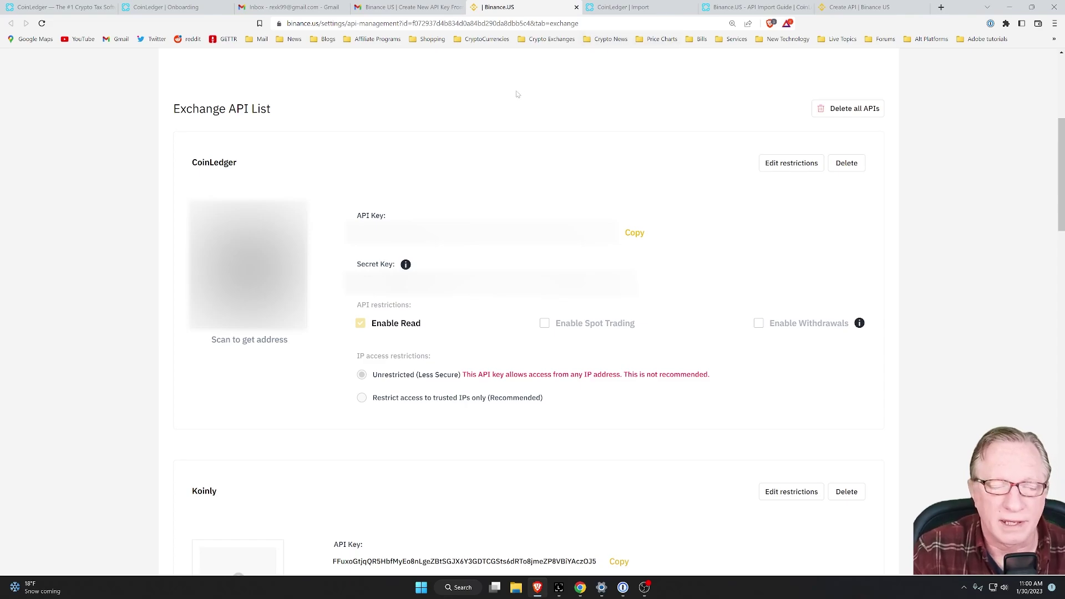
pyautogui.hotkey('ctrl', 'Tab')
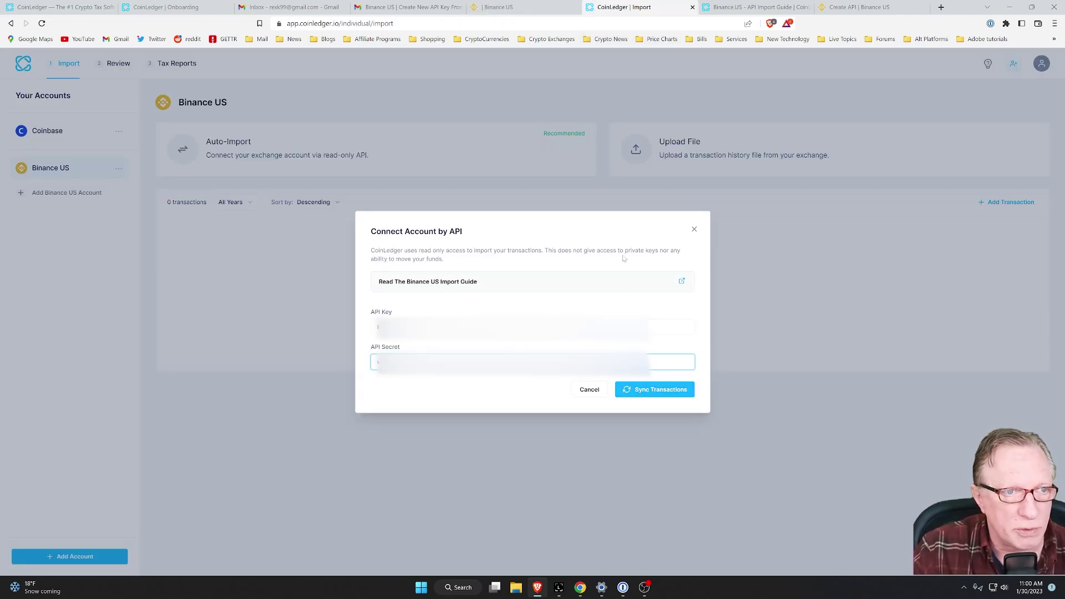
pyautogui.click(655, 389)
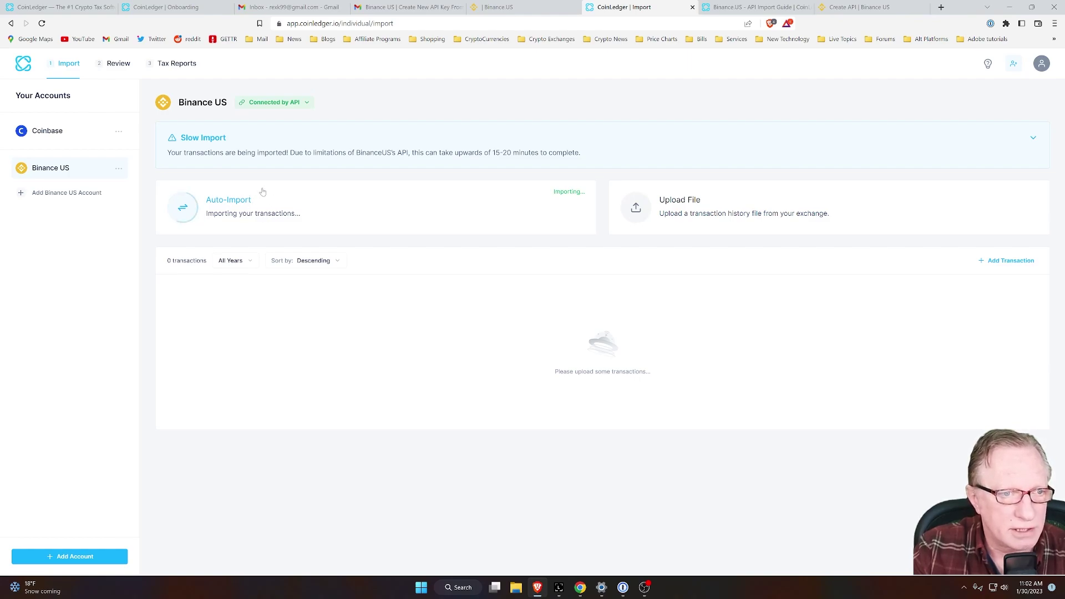
# Add a KuCoin account in CoinLedger and open its API import guide
pyautogui.click(61, 561)
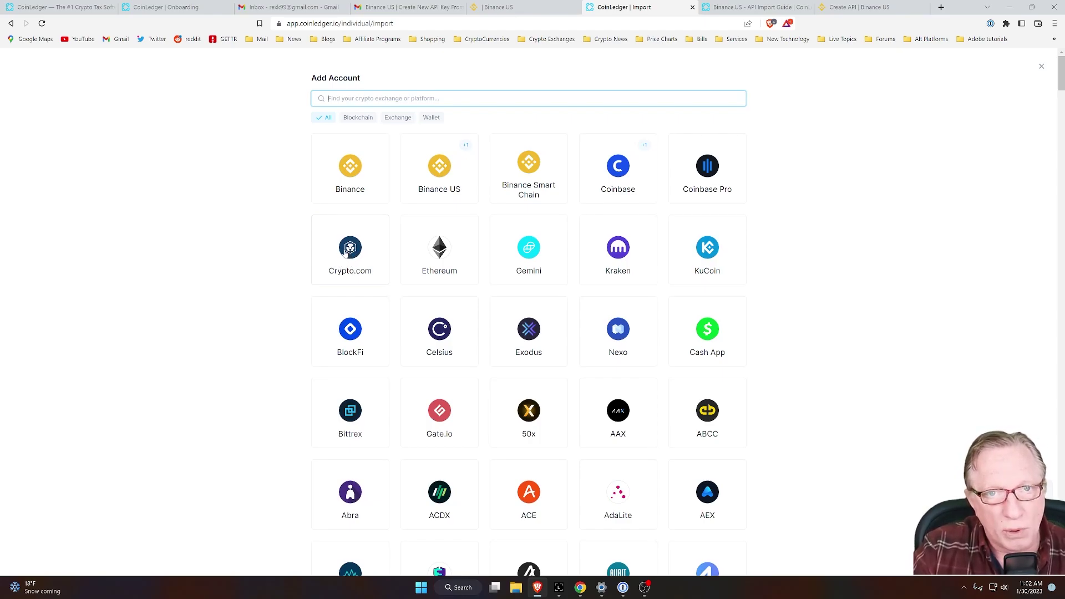
pyautogui.click(709, 253)
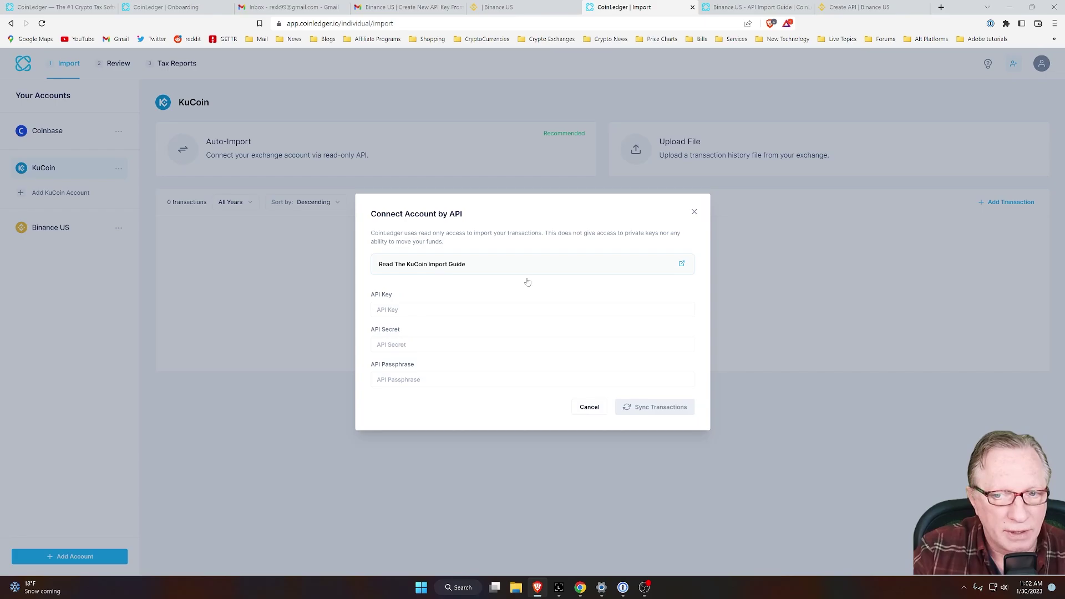
pyautogui.click(682, 267)
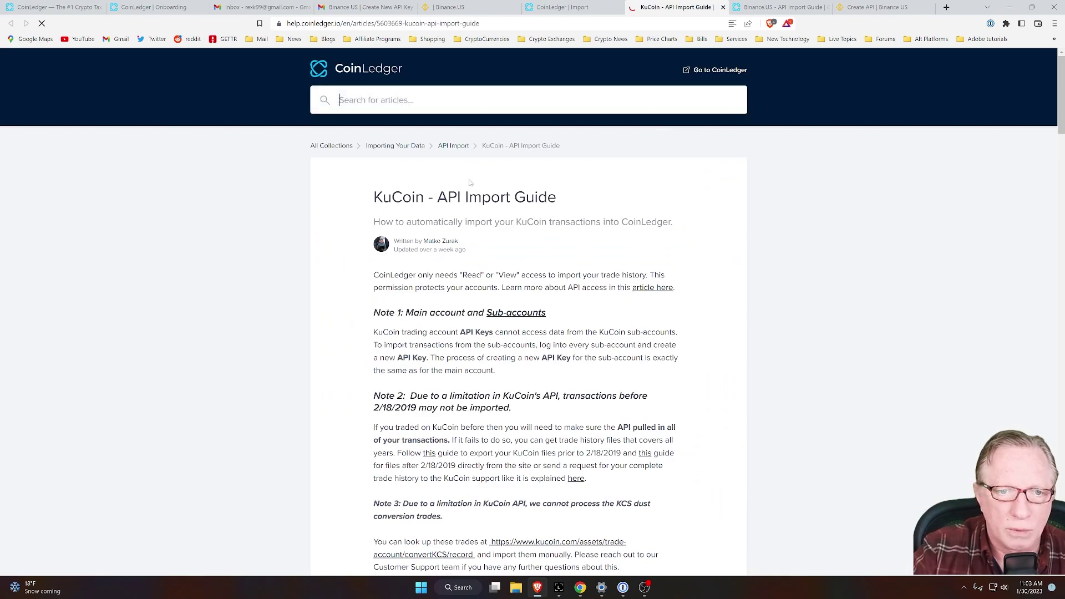
# Read the KuCoin import guide's steps on API Management and Create API, checking the KuCoin account's assets page in between
pyautogui.scroll(-15, 314, 322)
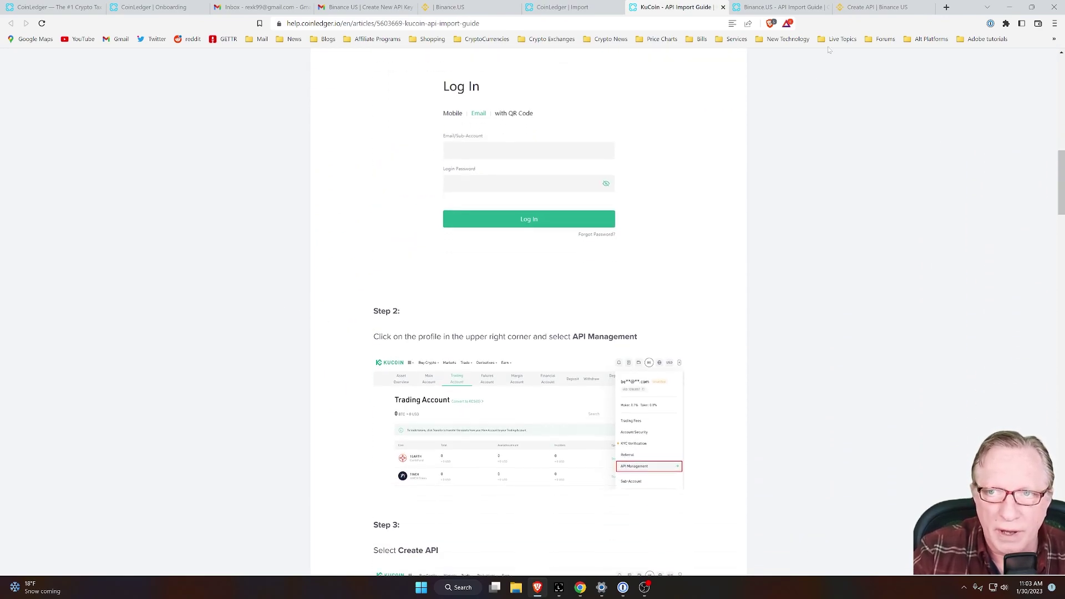
pyautogui.click(879, 8)
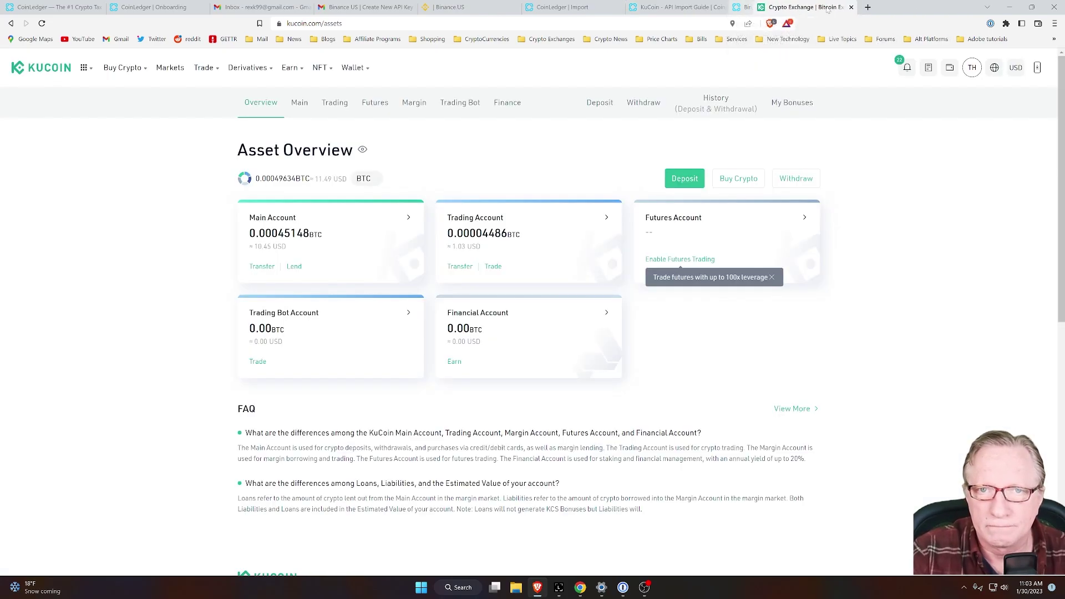
pyautogui.click(676, 7)
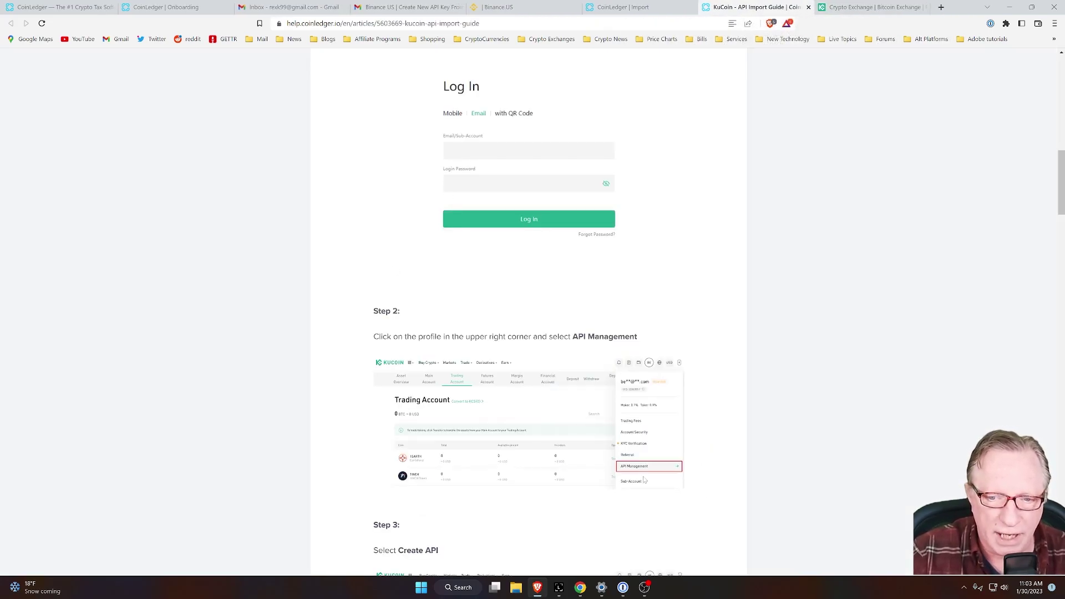
pyautogui.scroll(-2, 489, 491)
pyautogui.scroll(-4, 489, 490)
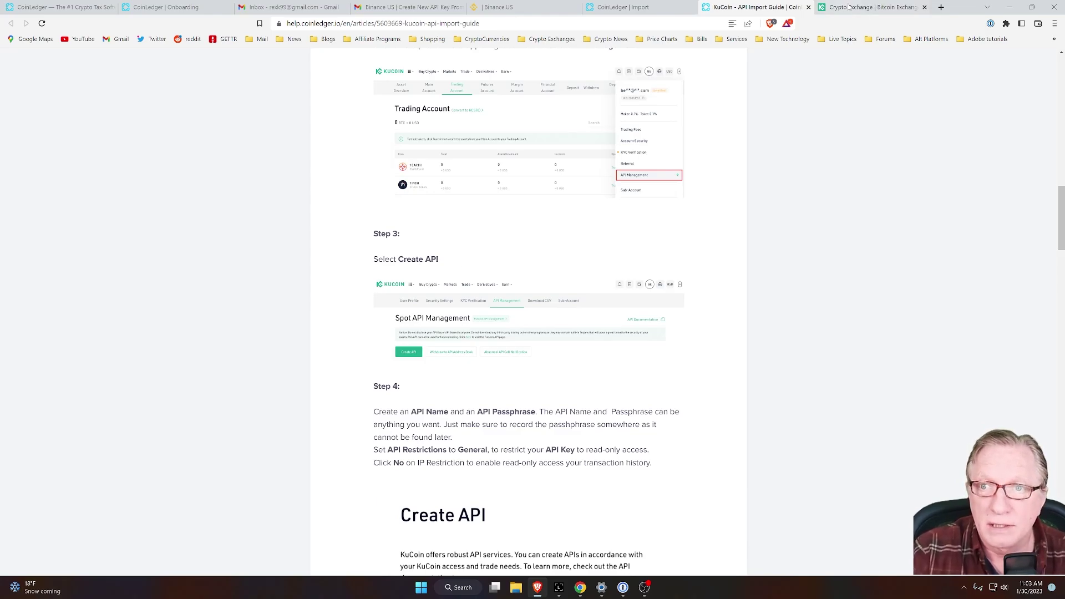
# Start a new API in KuCoin's API Management, name it CoinLedger and fill in the API passphrase with the password manager's suggestion
pyautogui.click(876, 7)
pyautogui.moveTo(972, 69)
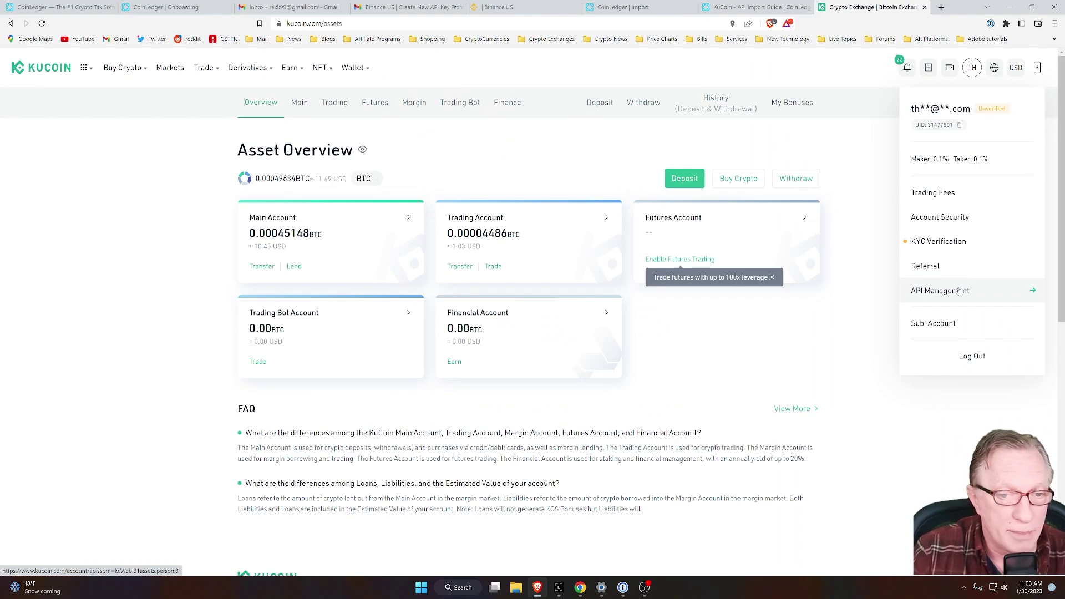
pyautogui.click(958, 292)
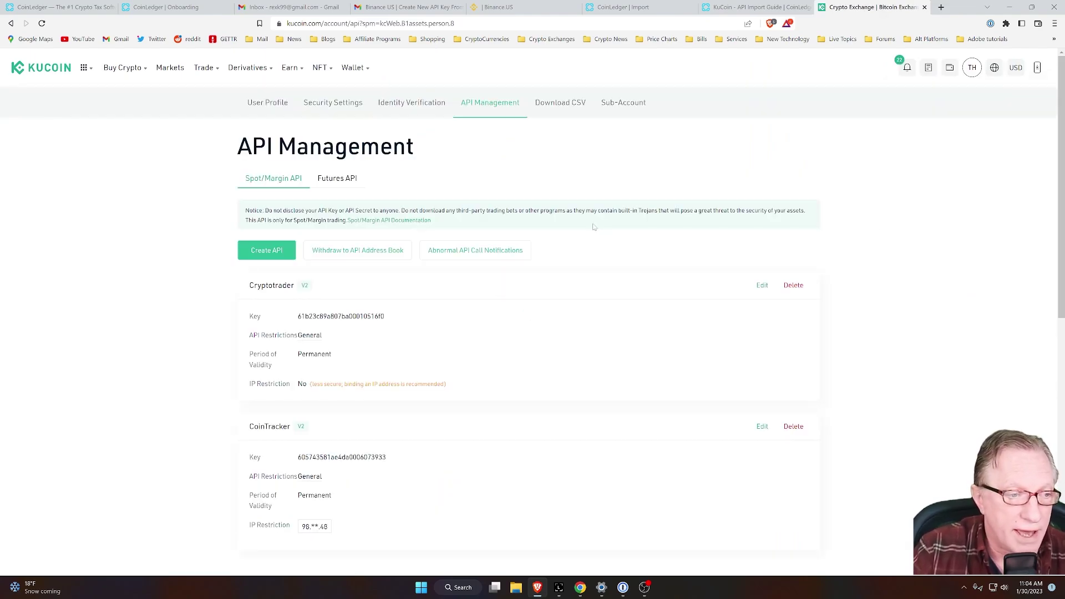
pyautogui.click(265, 250)
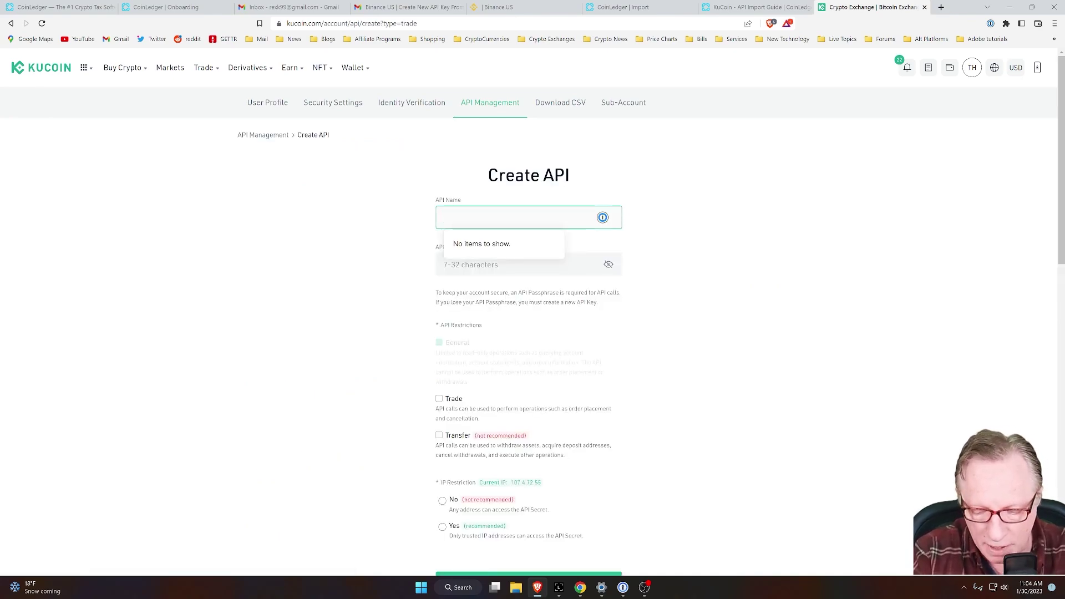
pyautogui.write('CoinLedger')
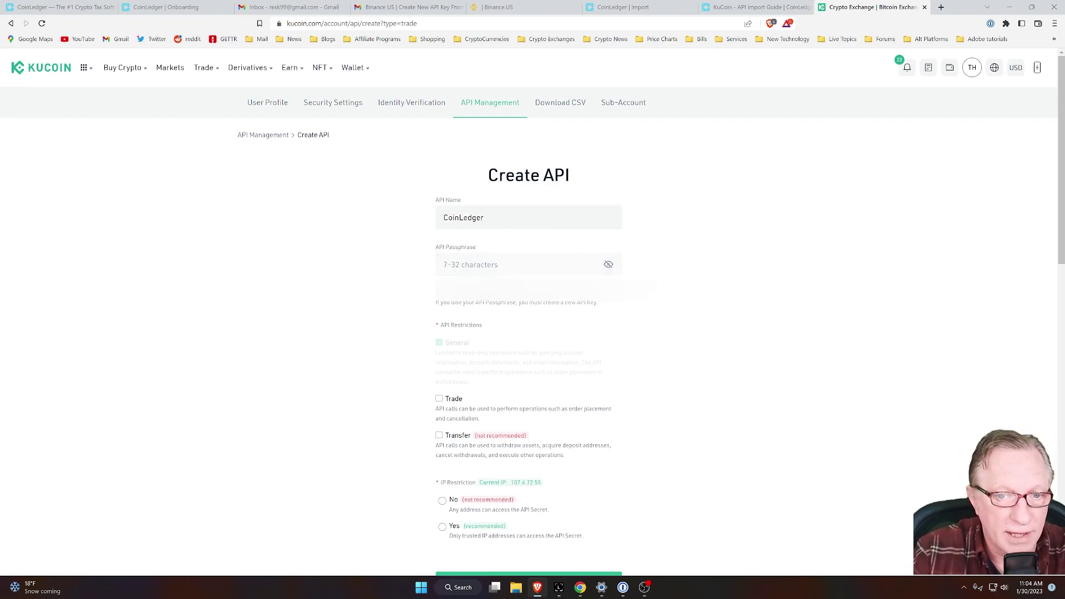
pyautogui.click(499, 265)
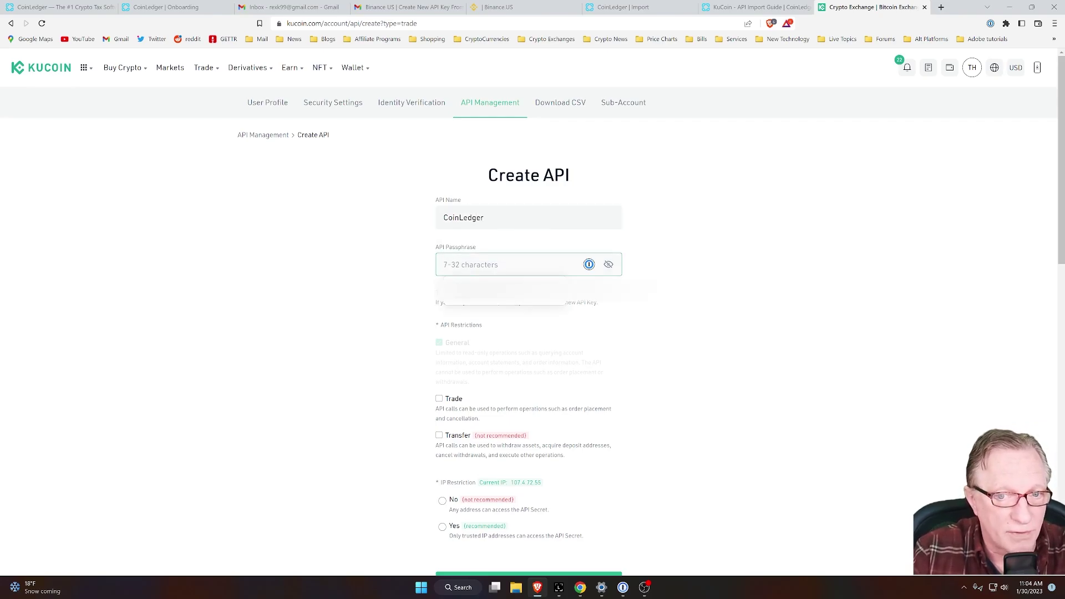
pyautogui.click(499, 291)
# Set the API's IP Restriction to No with a Permanent period of validity, and submit the form
pyautogui.scroll(-2, 450, 245)
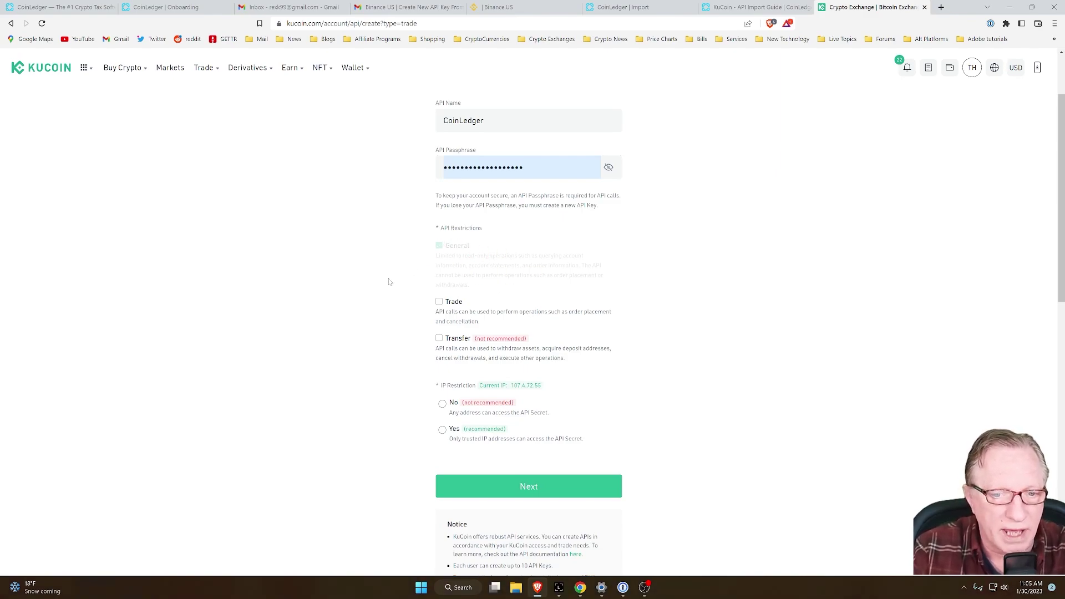
pyautogui.scroll(-2, 368, 372)
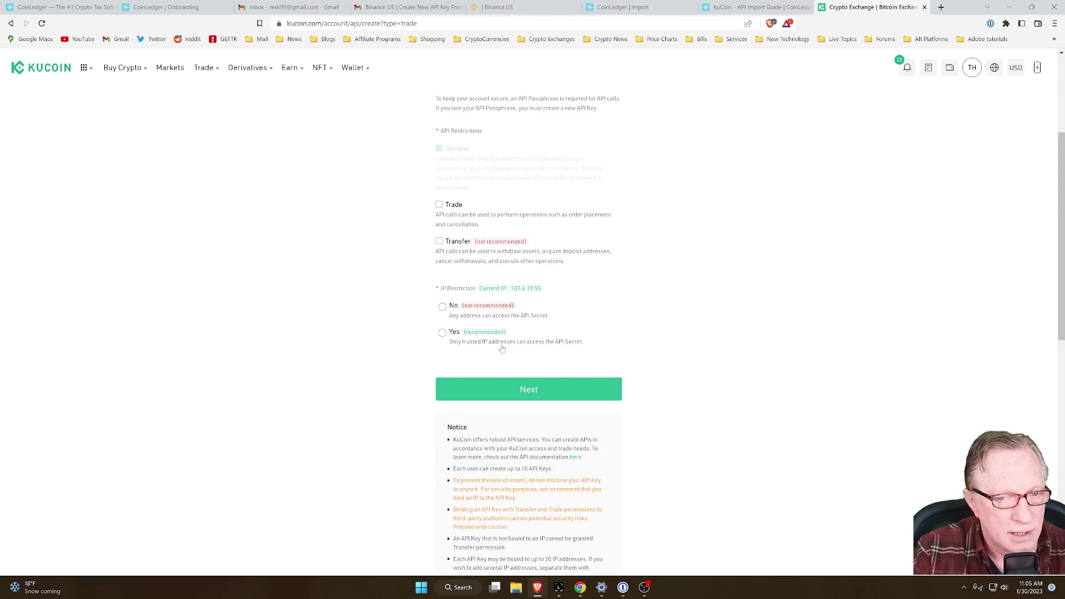
pyautogui.click(442, 309)
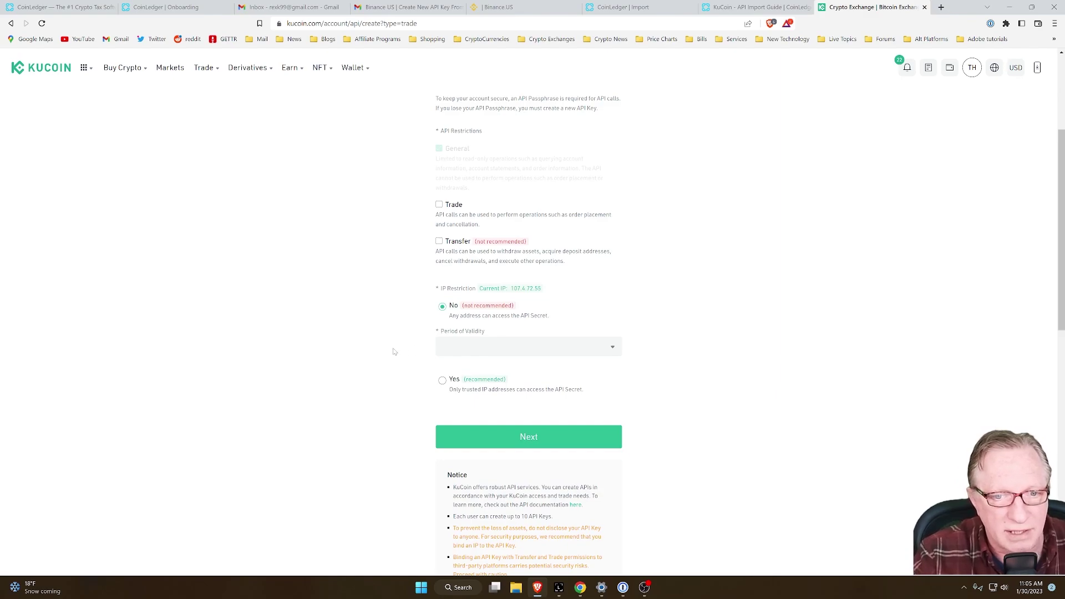
pyautogui.click(591, 354)
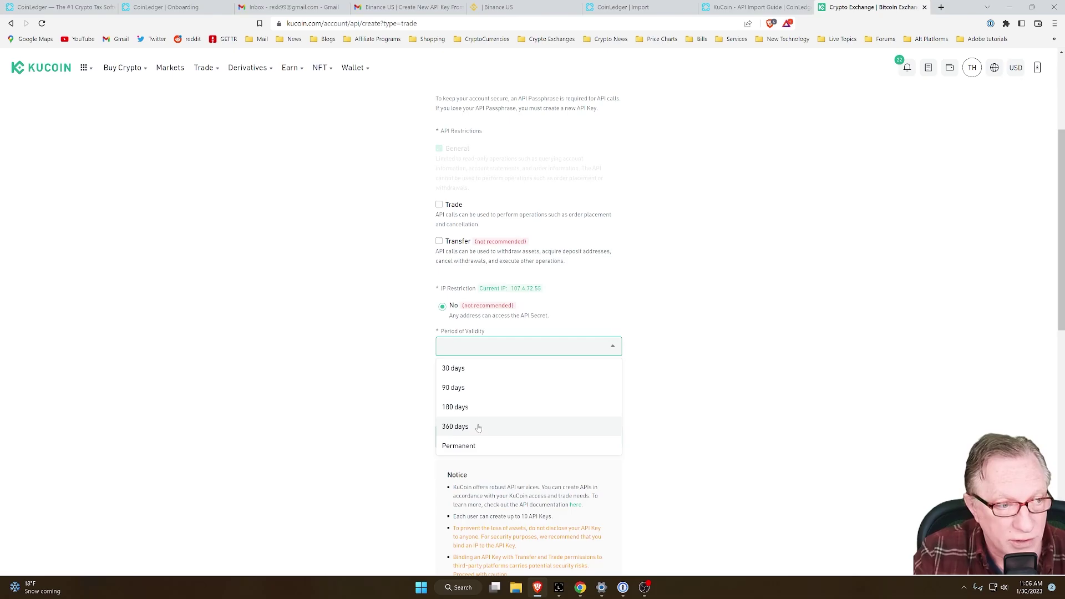
pyautogui.click(480, 450)
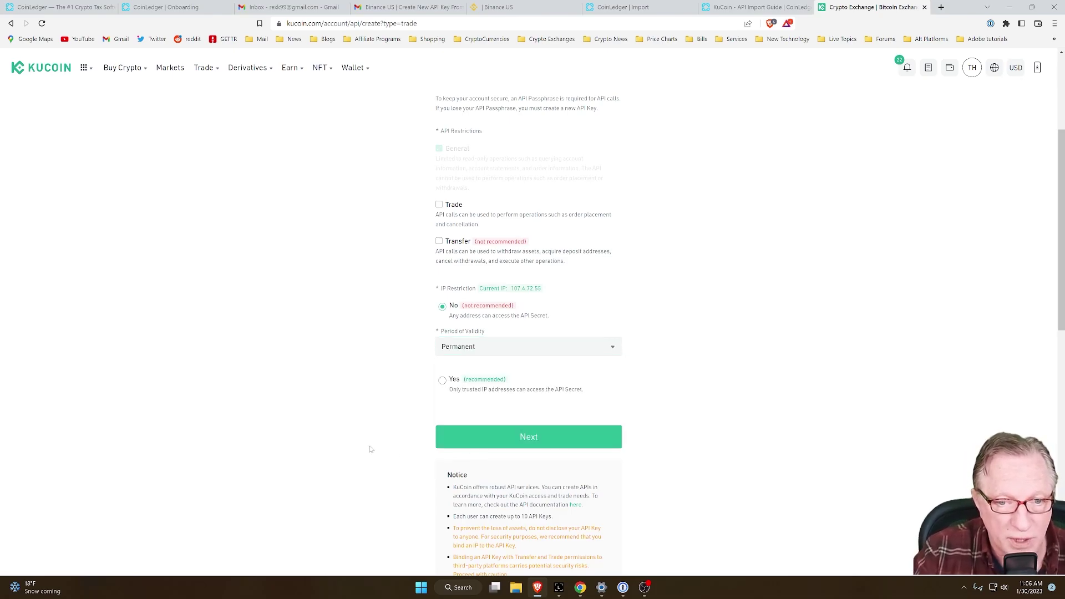
pyautogui.scroll(-1, 388, 427)
pyautogui.click(516, 389)
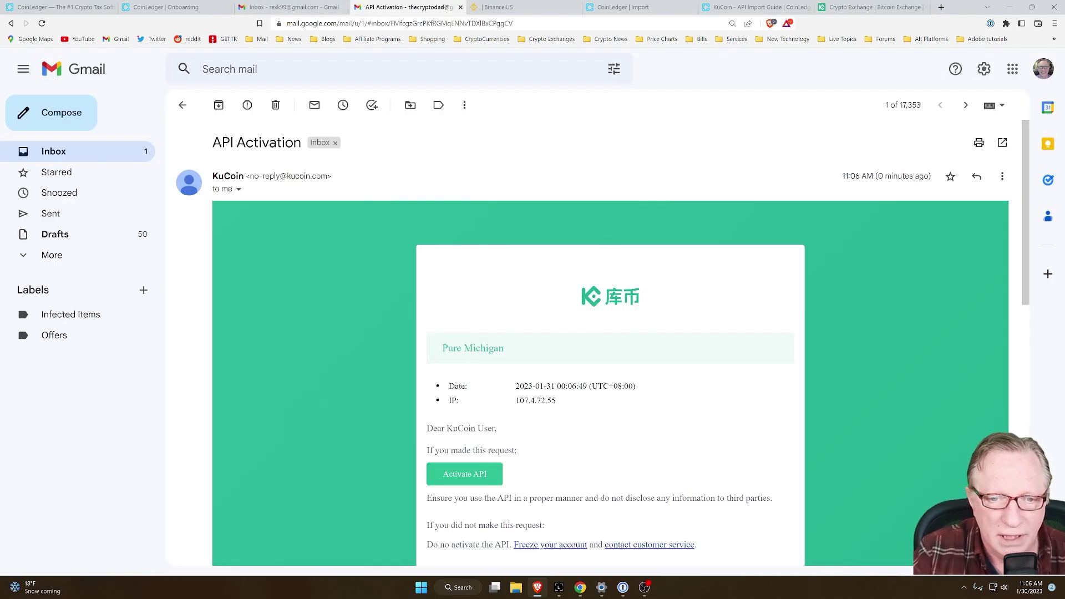
# Activate the KuCoin API from the activation email and paste the new API key into CoinLedger's API Key field
pyautogui.click(464, 476)
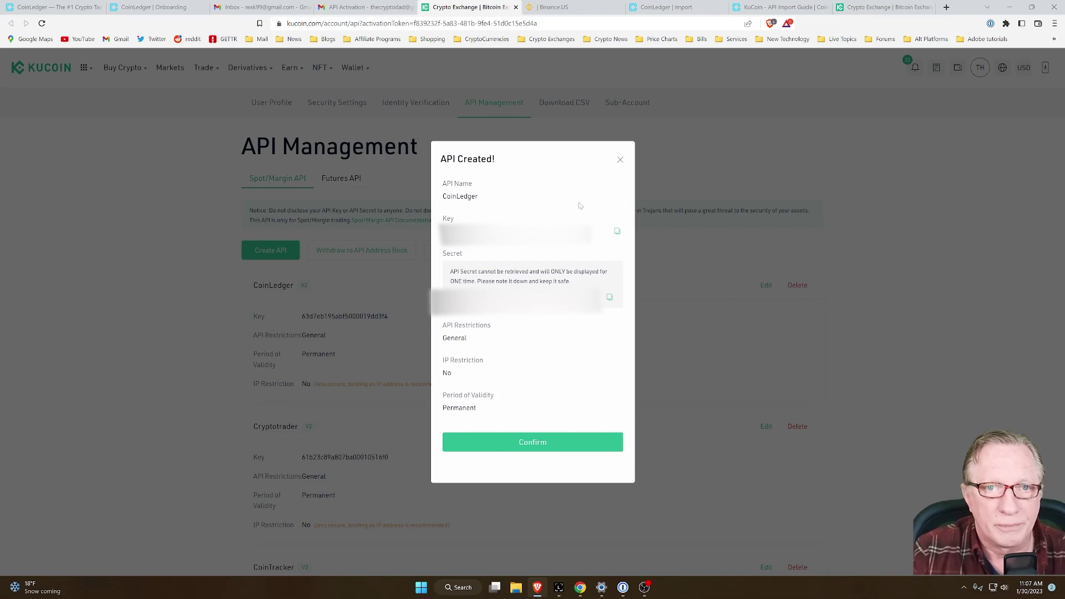
pyautogui.click(617, 231)
pyautogui.click(667, 6)
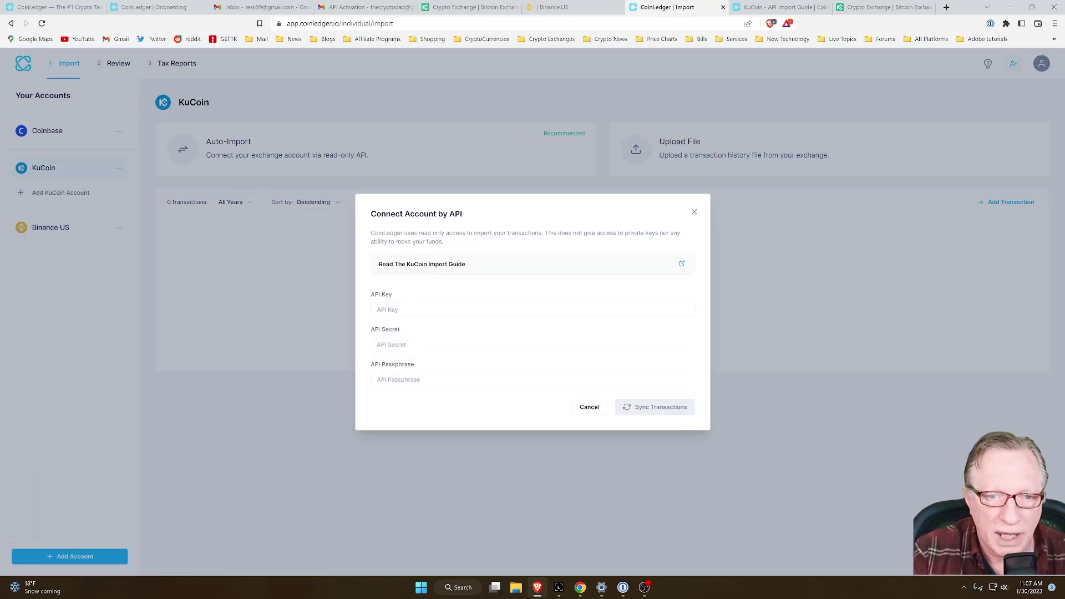
pyautogui.click(398, 309)
pyautogui.rightClick(394, 310)
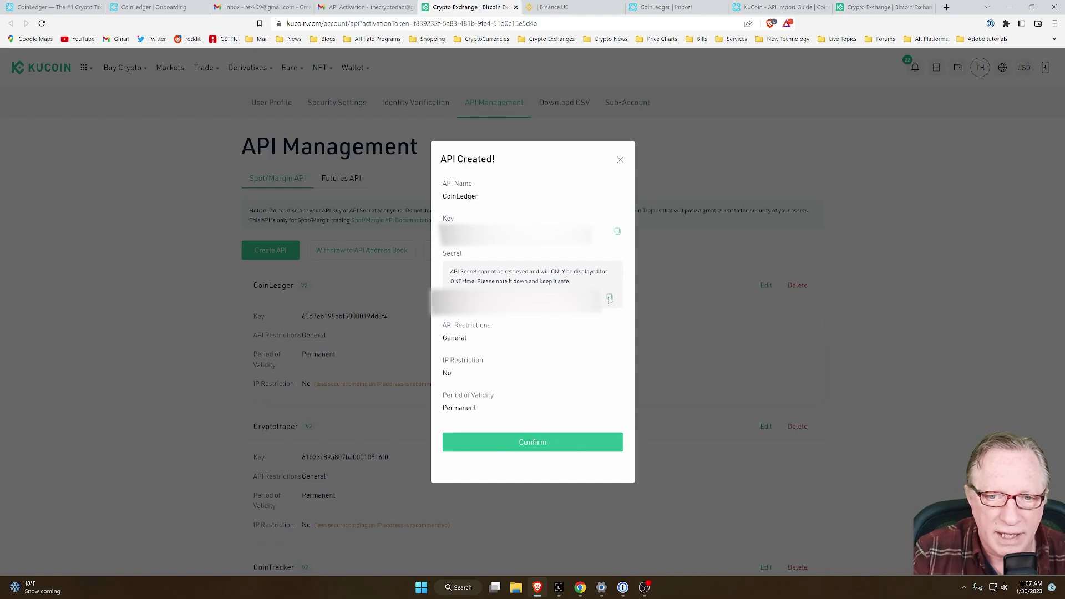
# Copy the API secret from KuCoin's created API details and paste it into CoinLedger's API Secret field
pyautogui.click(608, 298)
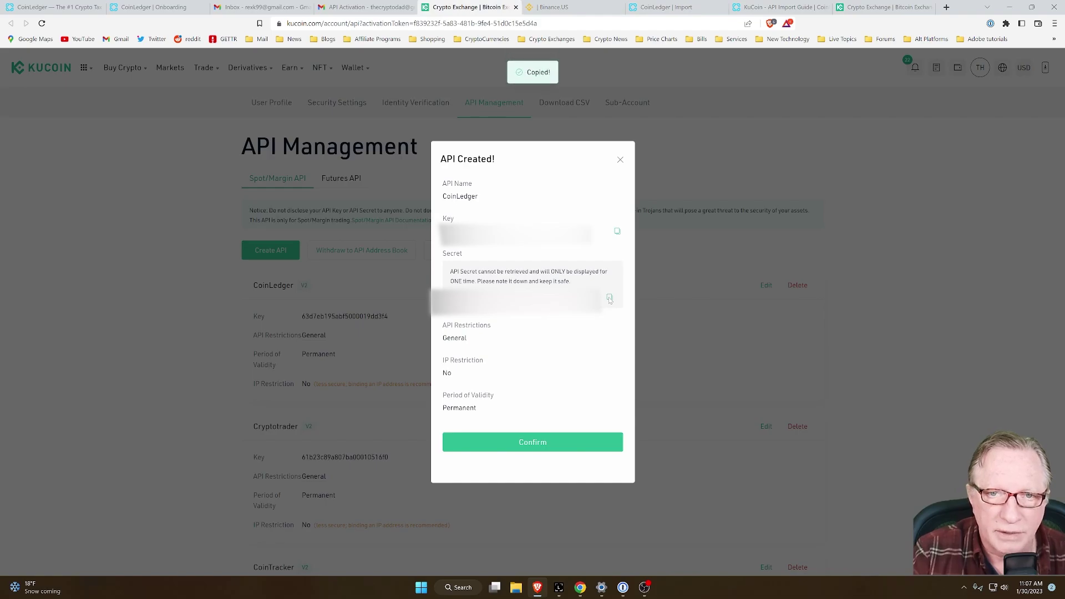
pyautogui.rightClick(394, 346)
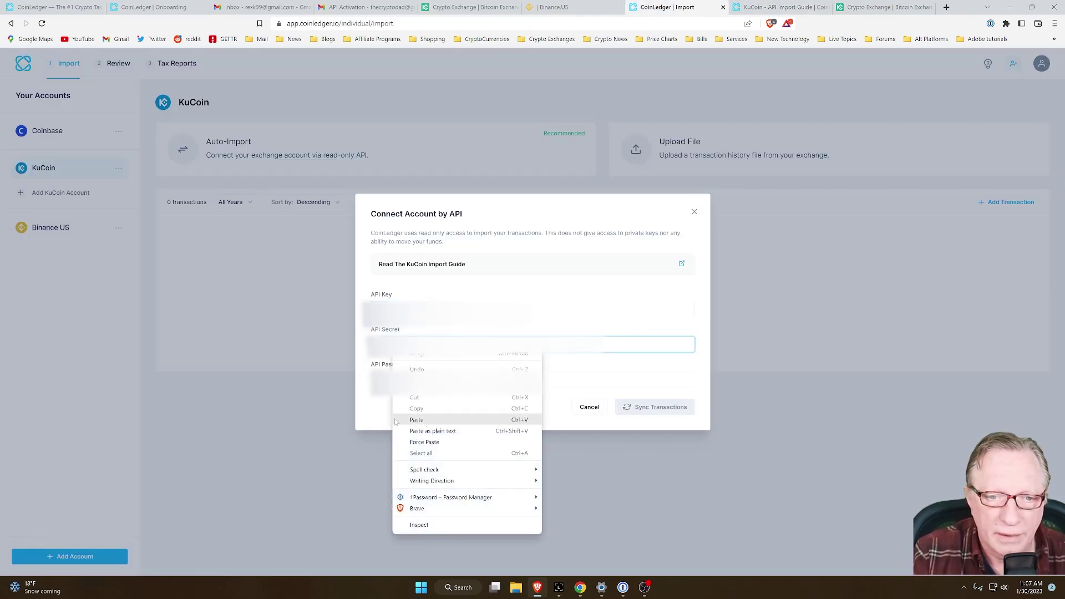
pyautogui.click(416, 420)
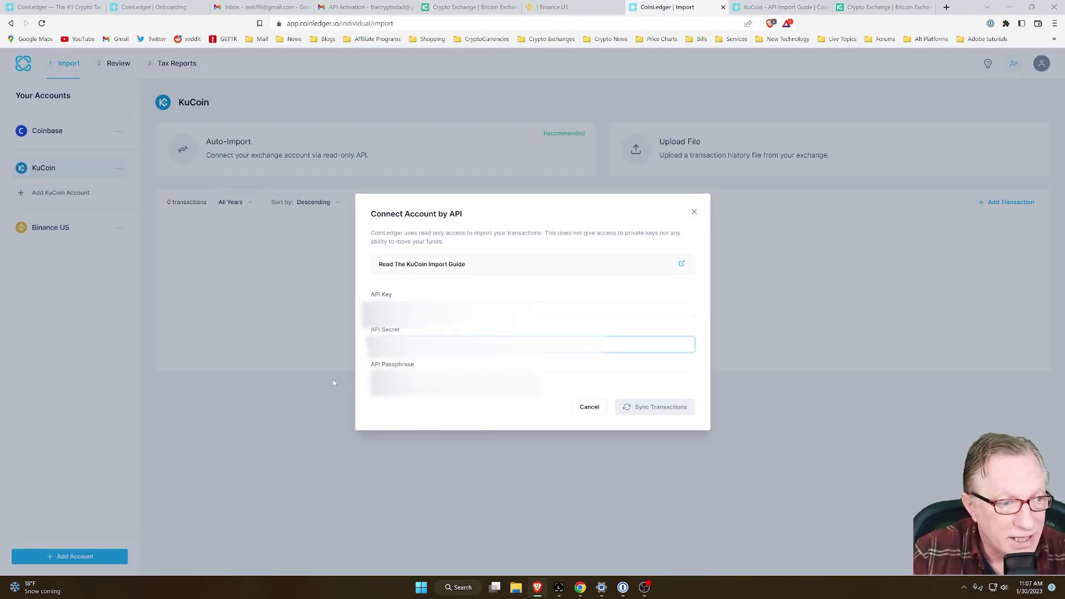
# Paste the API passphrase and sync the KuCoin transactions, mapping the BCHA symbol to the verified Bitcoin Cash ABC asset
pyautogui.click(399, 379)
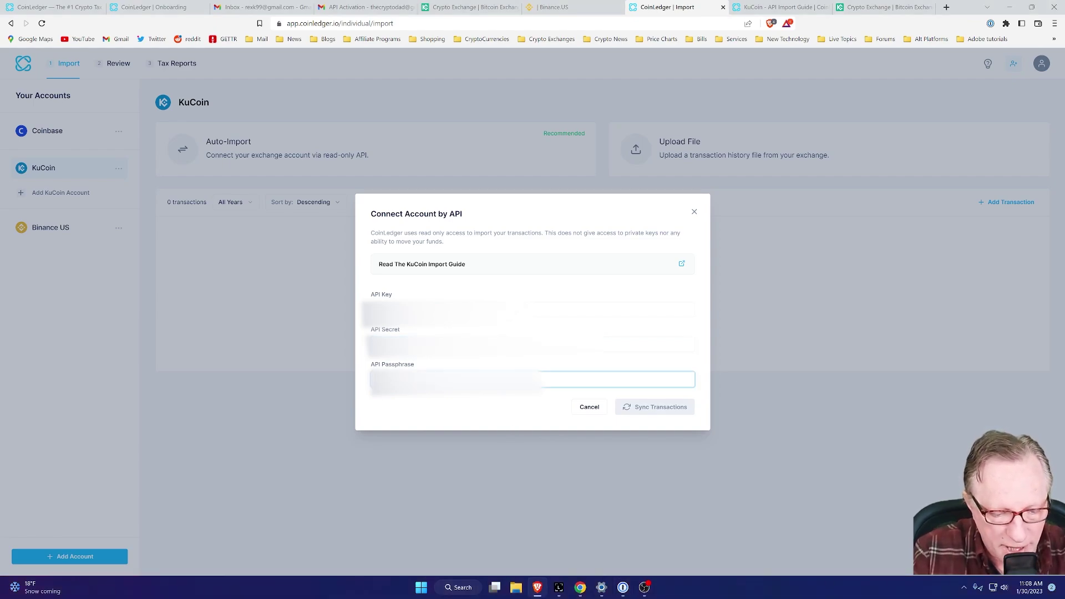
pyautogui.hotkey('ctrl', 'v')
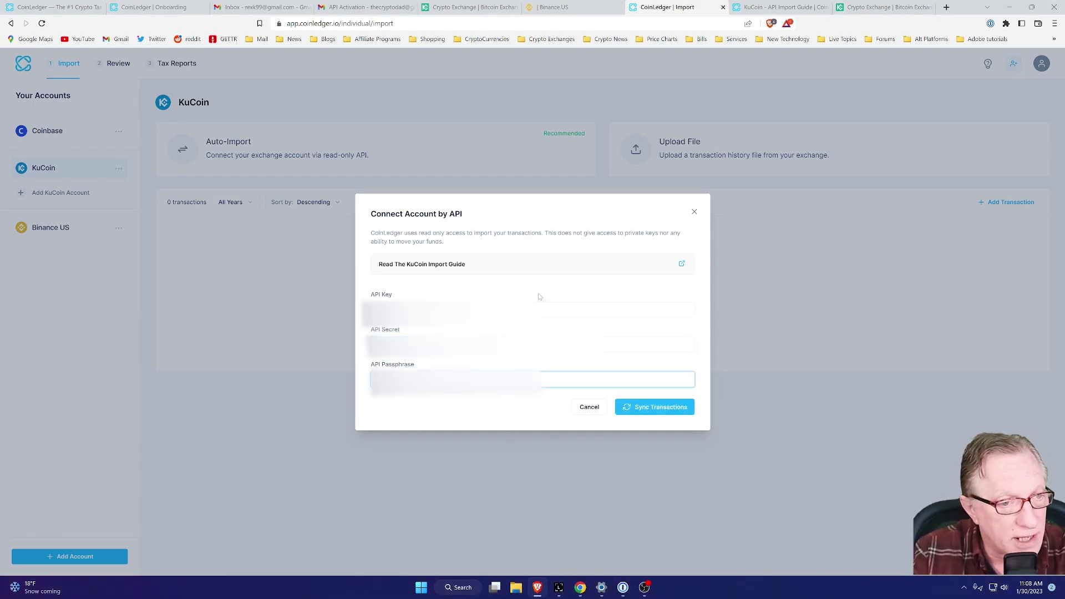
pyautogui.click(647, 413)
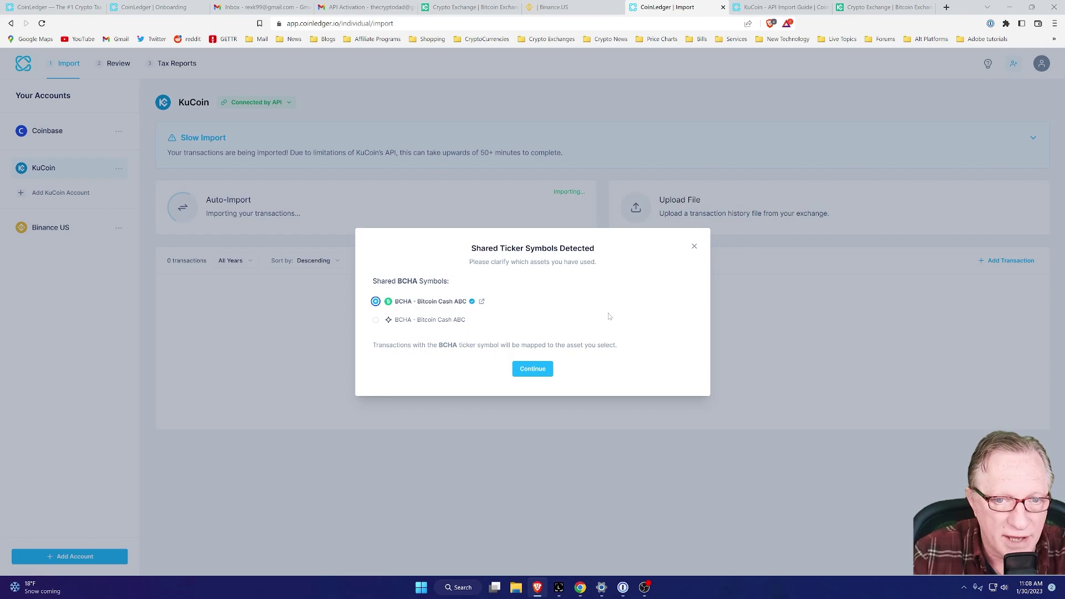
pyautogui.click(533, 370)
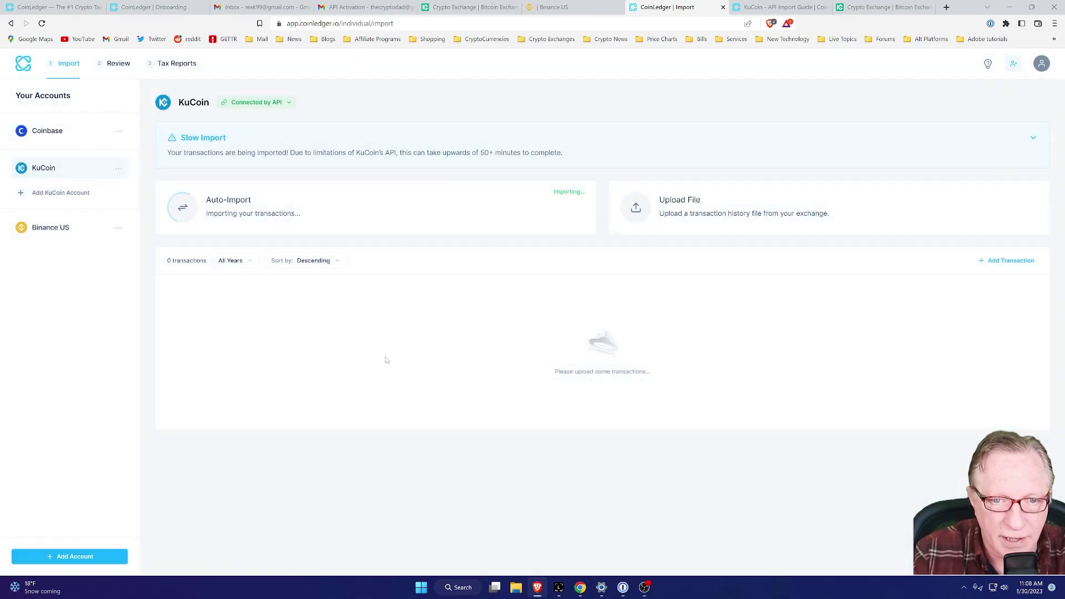
# Open the Binance US account in CoinLedger and accept its import summary
pyautogui.click(39, 232)
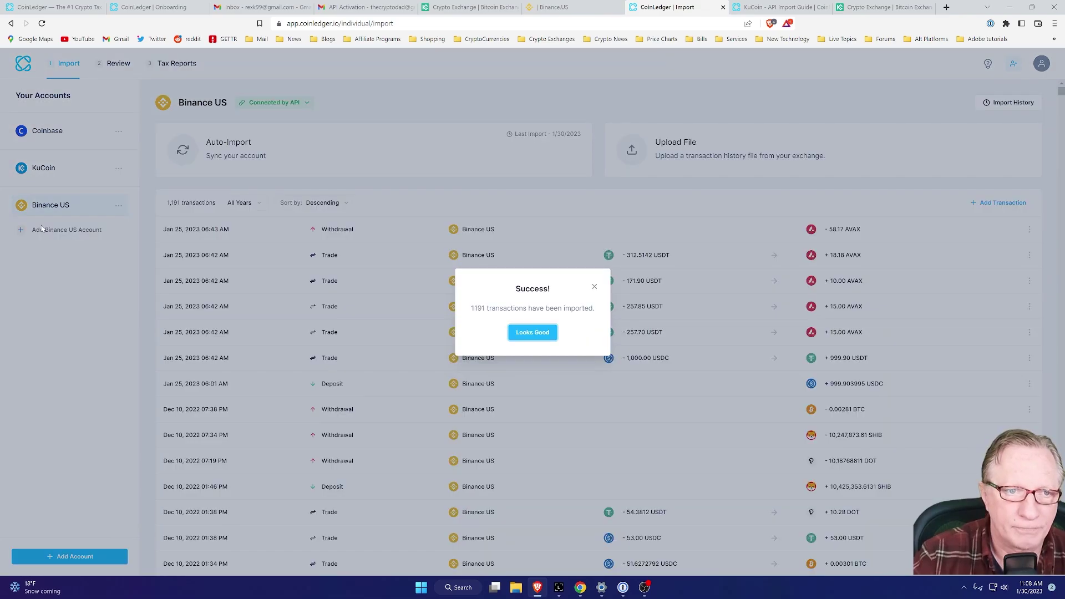
pyautogui.click(532, 332)
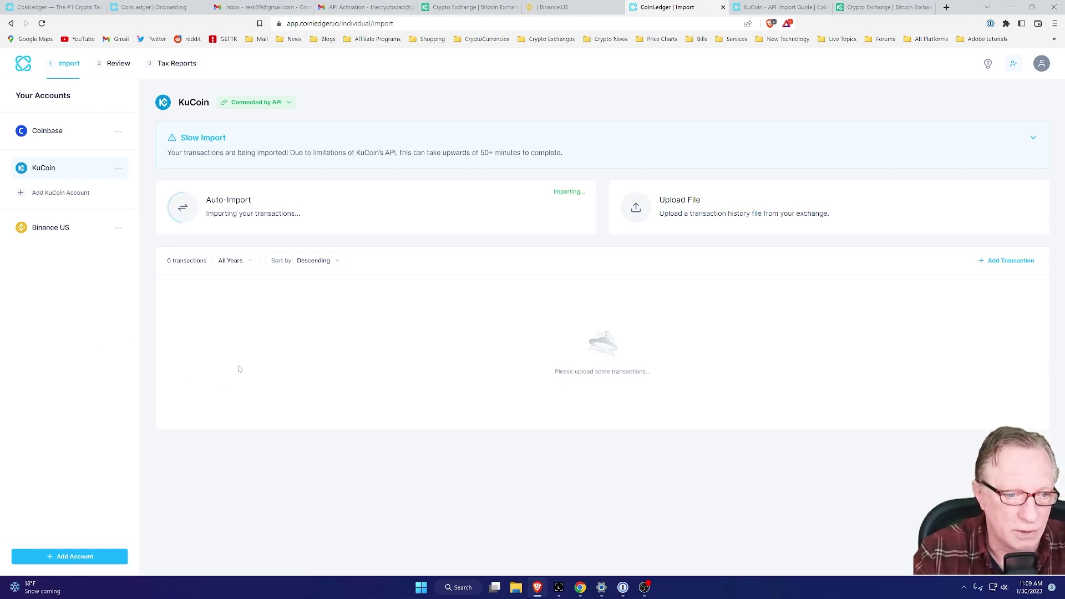
# Look over the platforms available for a new account, search for "bitc" and add Bitcoin
pyautogui.click(63, 558)
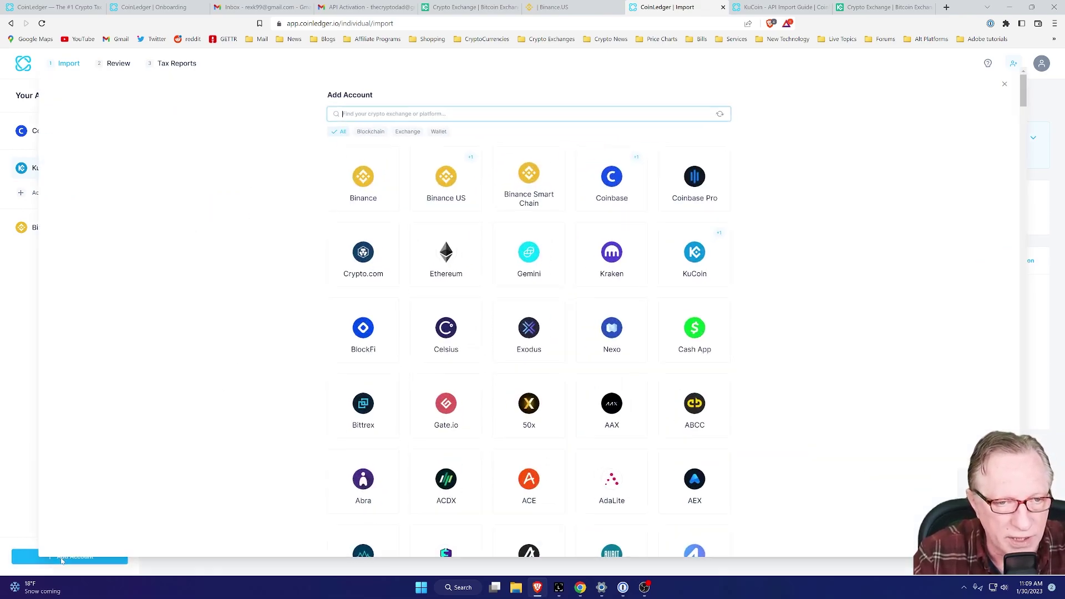
pyautogui.scroll(-2, 427, 358)
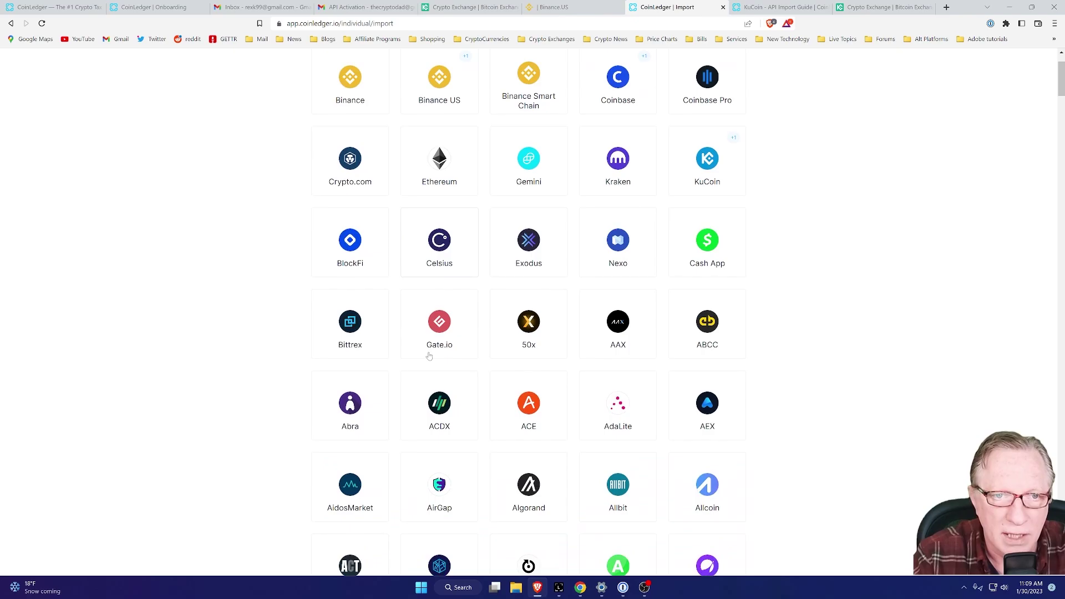
pyautogui.scroll(-12, 429, 356)
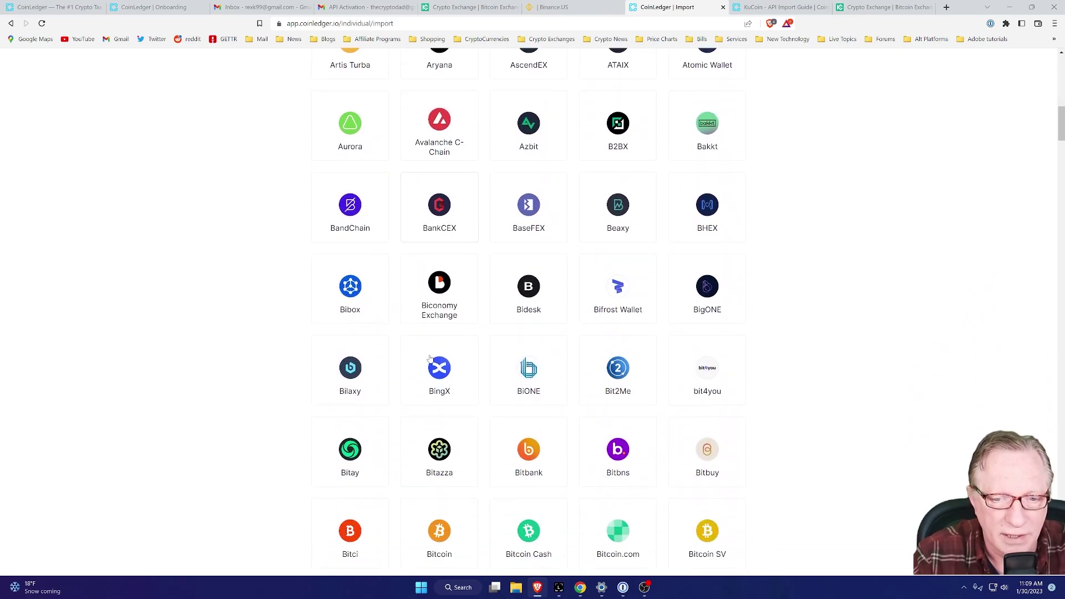
pyautogui.scroll(-3, 428, 356)
pyautogui.scroll(8, 266, 288)
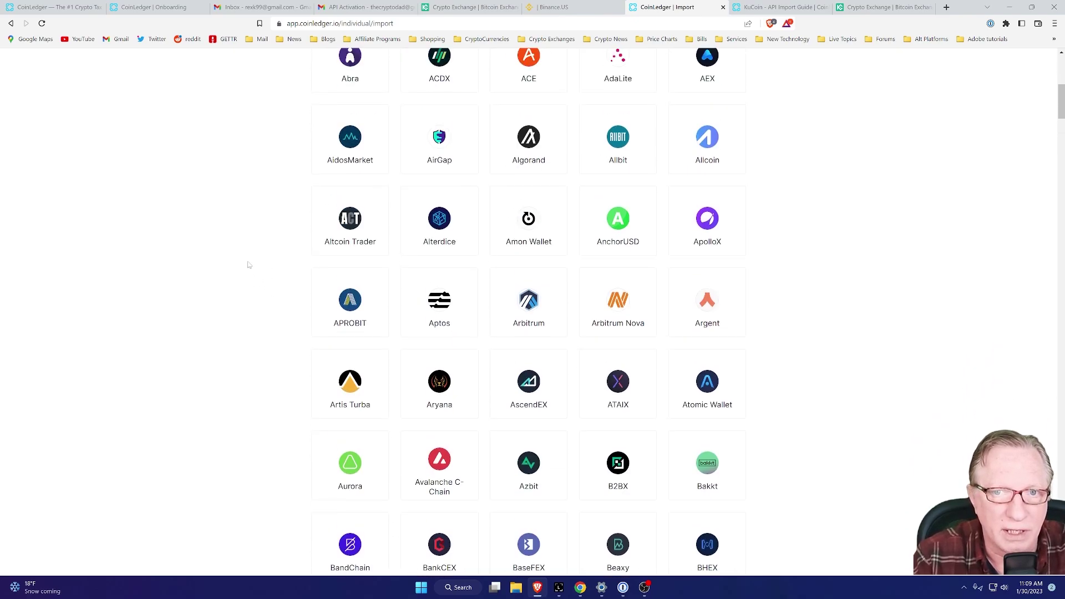
pyautogui.scroll(8, 238, 261)
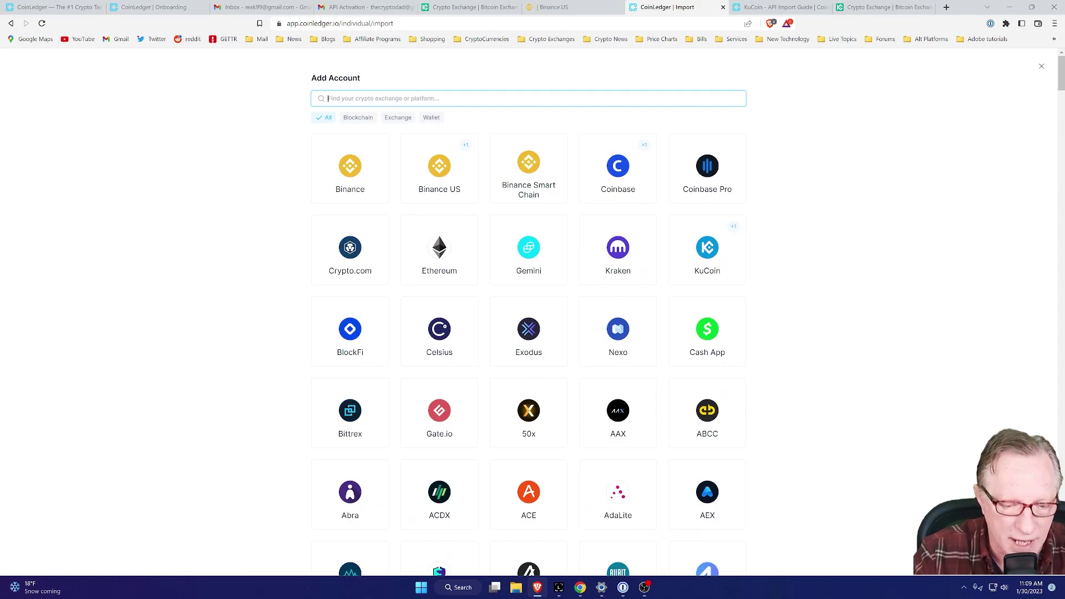
pyautogui.write('bit')
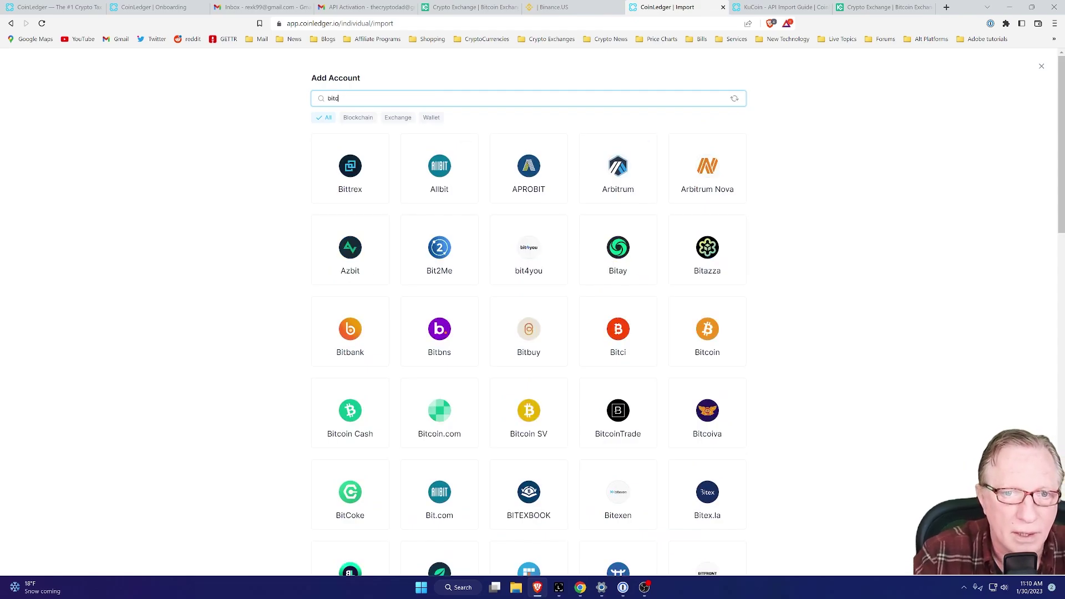
pyautogui.write('c')
pyautogui.click(444, 173)
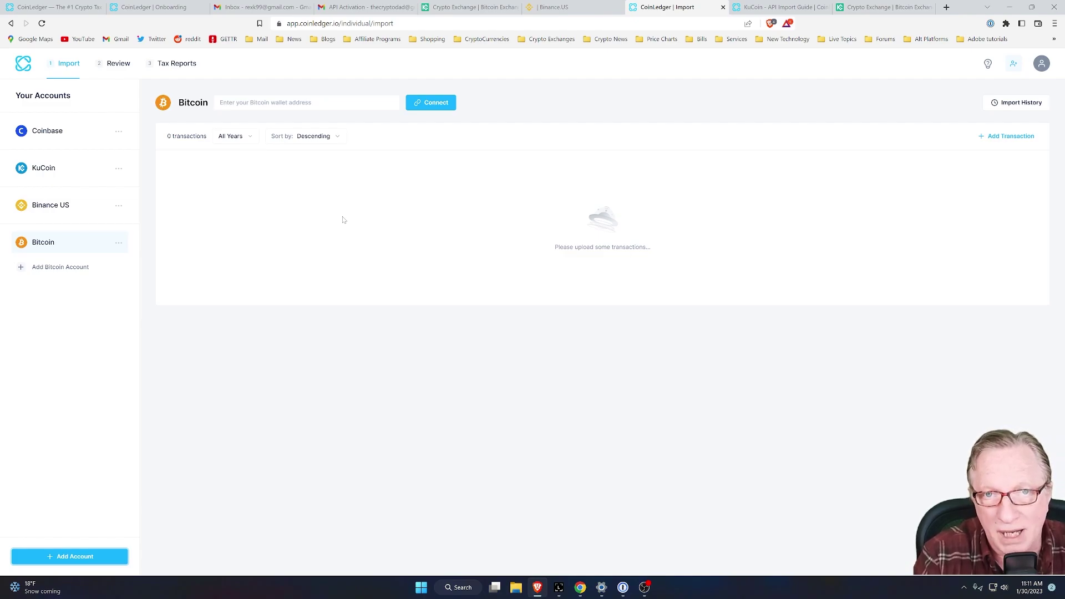
# Switch to Ledger Live and open the Bitcoin Main account from the accounts list
pyautogui.click(559, 587)
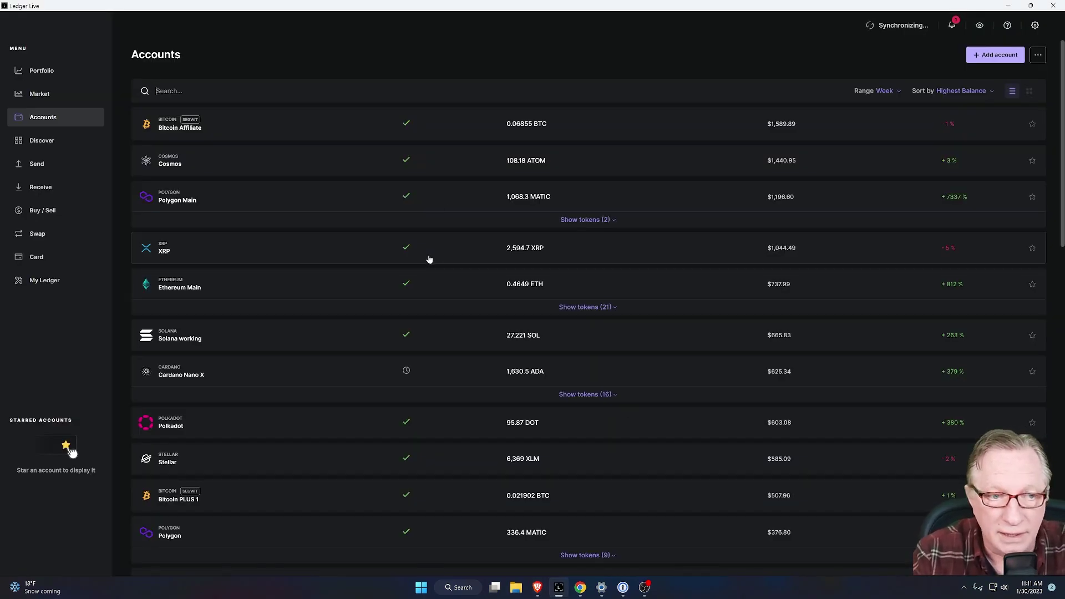
pyautogui.scroll(-5, 392, 260)
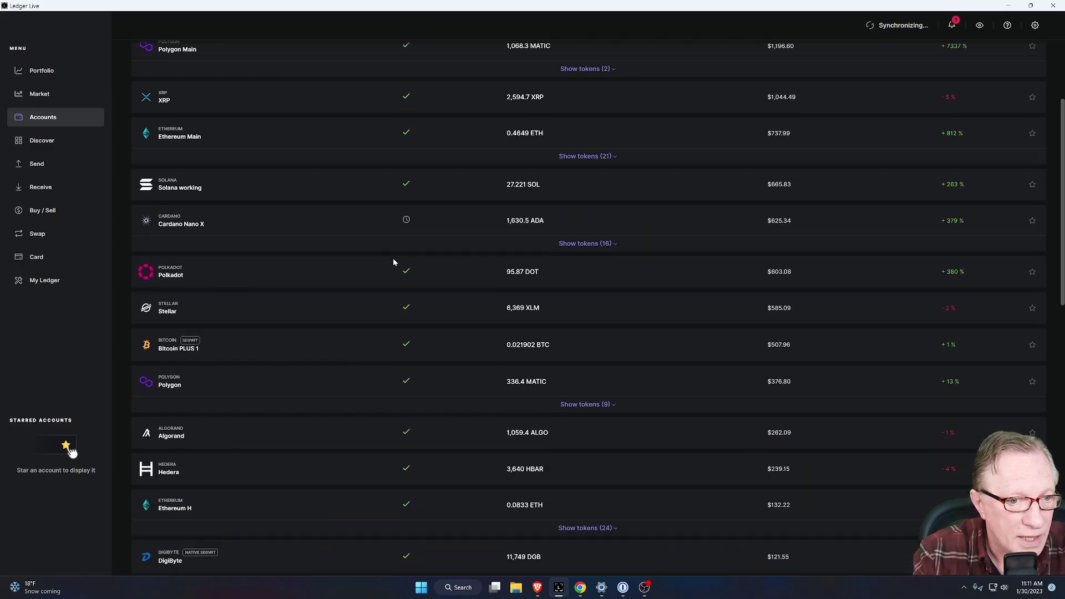
pyautogui.scroll(-10, 333, 300)
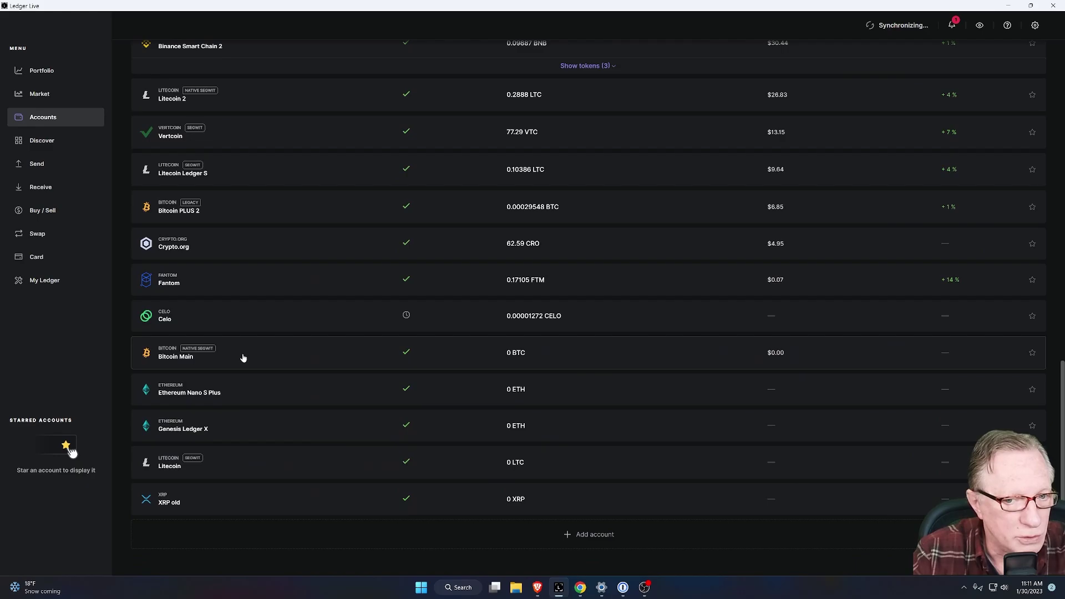
pyautogui.click(260, 357)
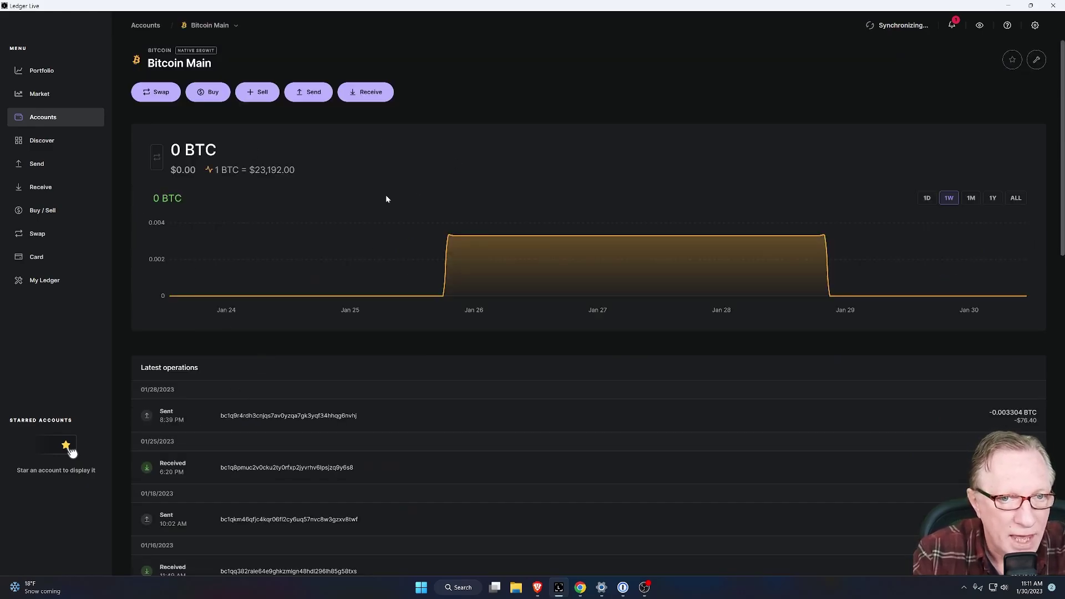
# View Bitcoin Main's receive address without using the device, and look through the account's latest operations
pyautogui.click(367, 92)
pyautogui.click(620, 363)
pyautogui.click(614, 404)
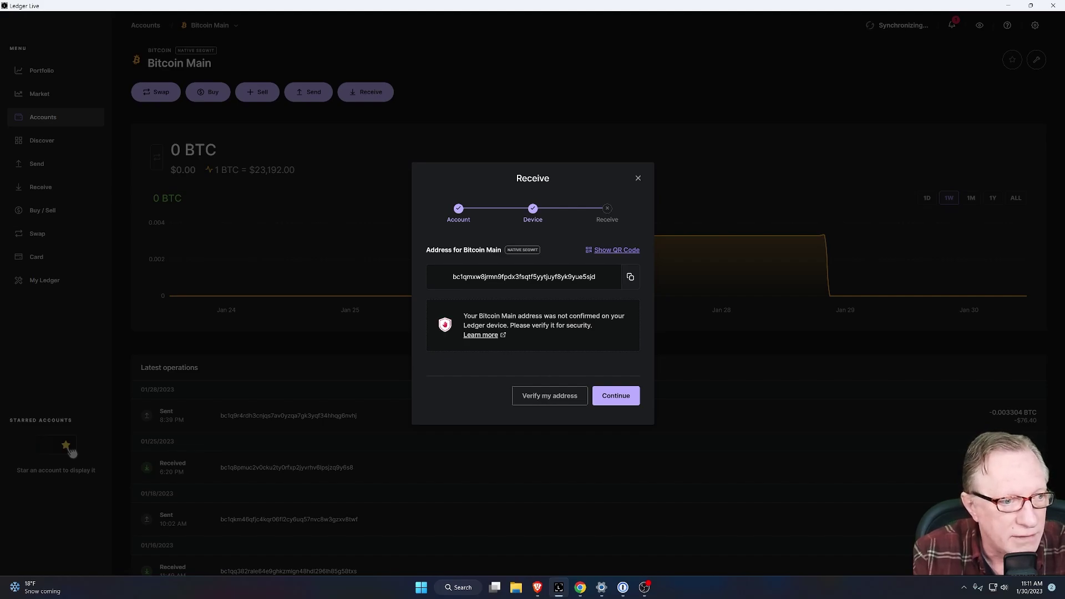
pyautogui.click(638, 178)
pyautogui.scroll(-8, 413, 316)
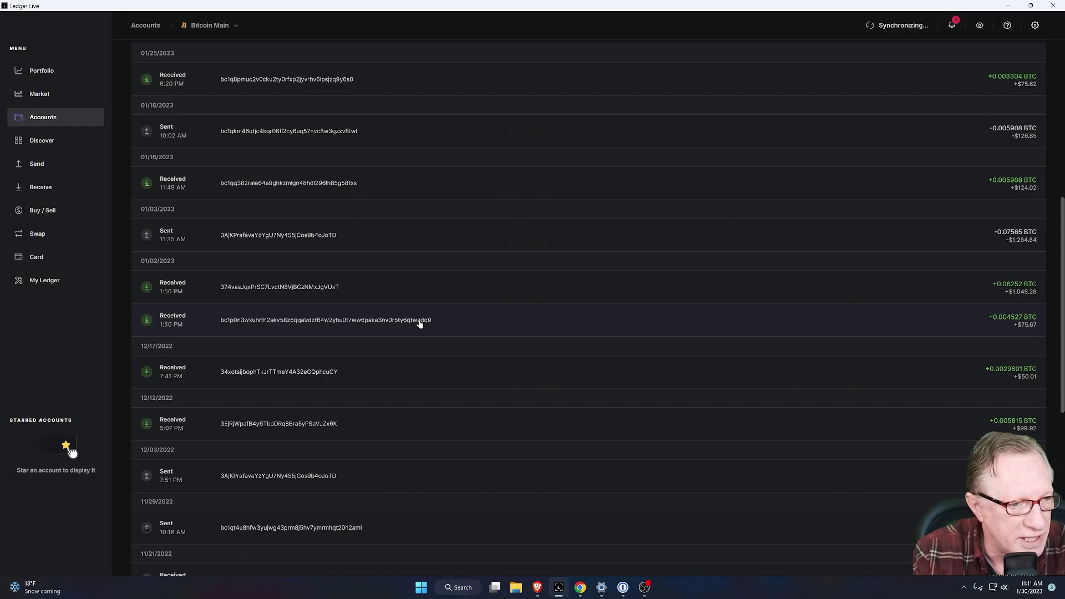
pyautogui.scroll(8, 443, 339)
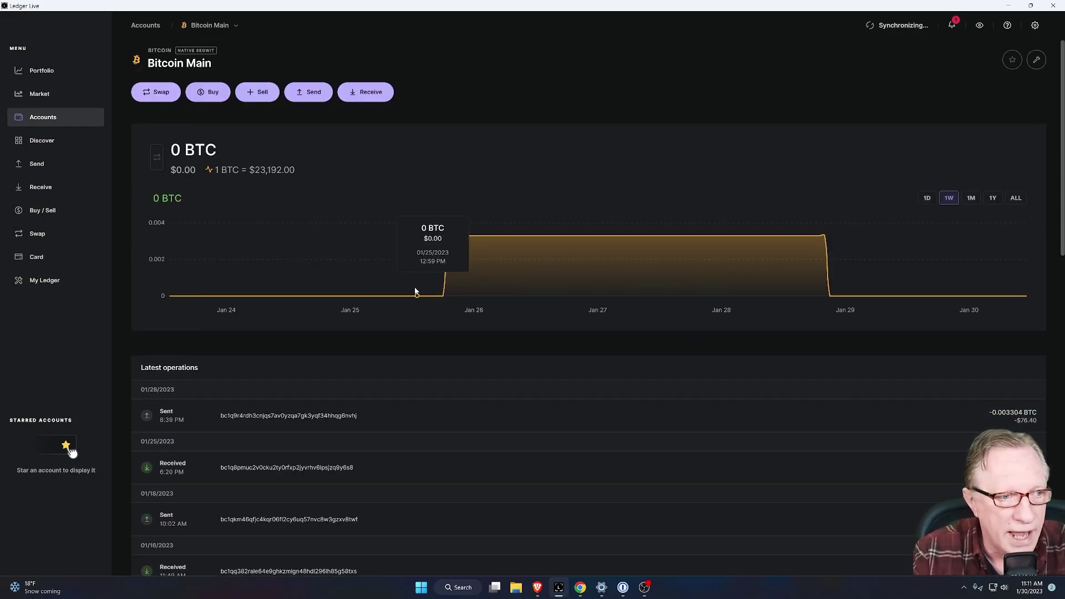
# Copy the xpub value from the advanced details of the Bitcoin Main account's settings
pyautogui.click(1038, 60)
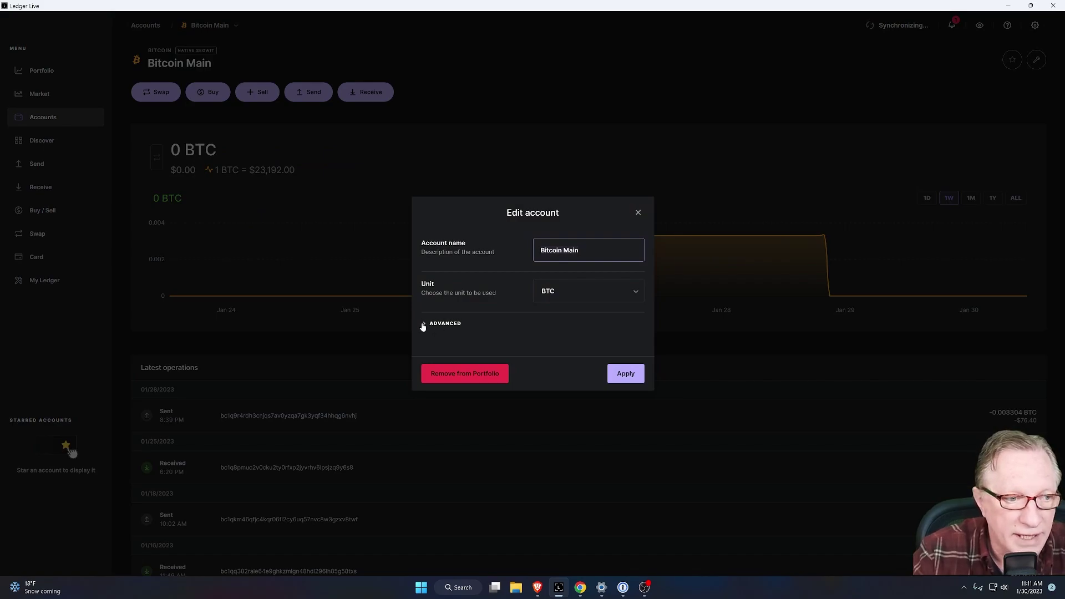
pyautogui.click(425, 325)
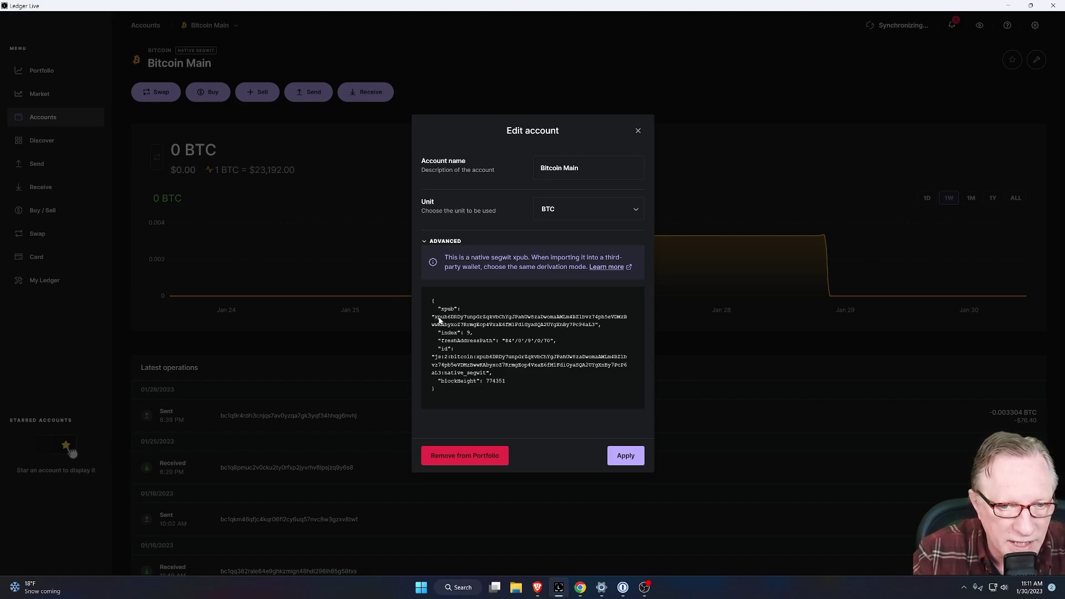
pyautogui.moveTo(435, 318); pyautogui.dragTo(547, 330)
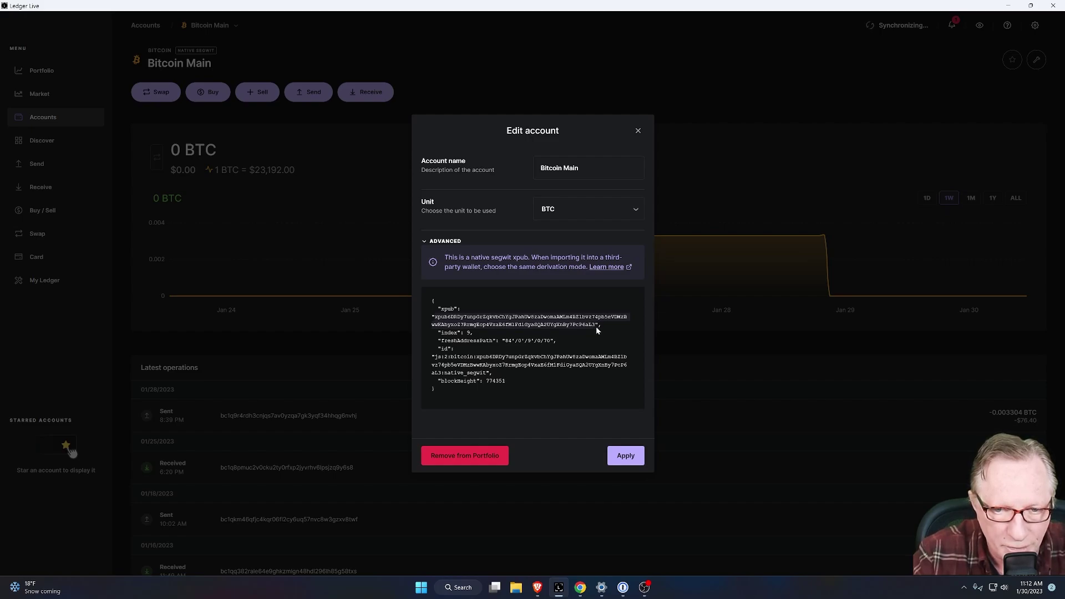
pyautogui.rightClick(539, 318)
pyautogui.click(561, 345)
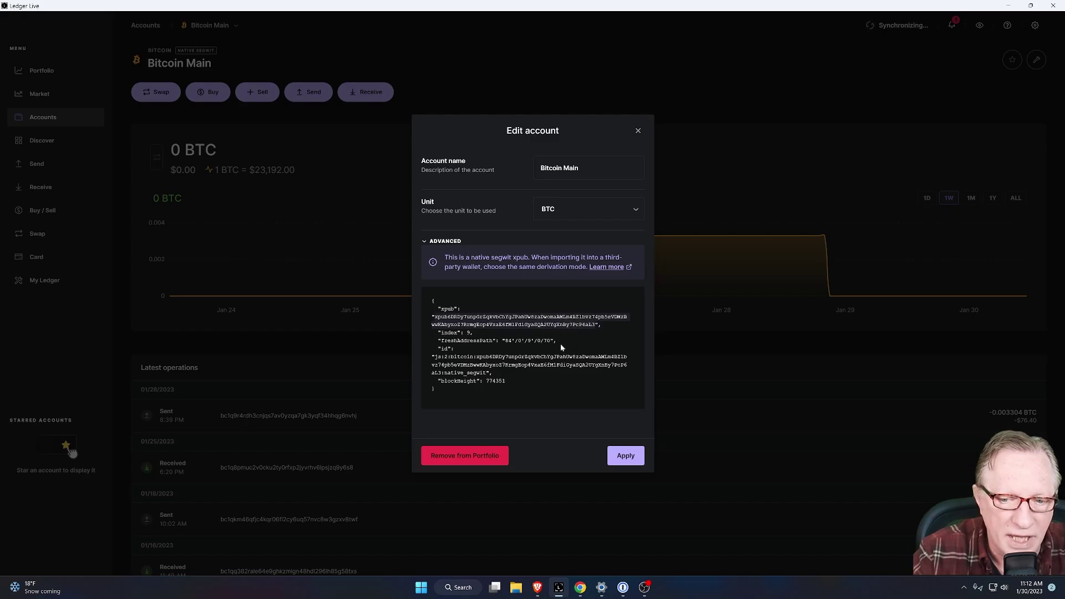
# Switch back to CoinLedger, paste the xpub as the Bitcoin wallet address and connect the wallet
pyautogui.click(538, 591)
pyautogui.click(248, 103)
pyautogui.rightClick(248, 104)
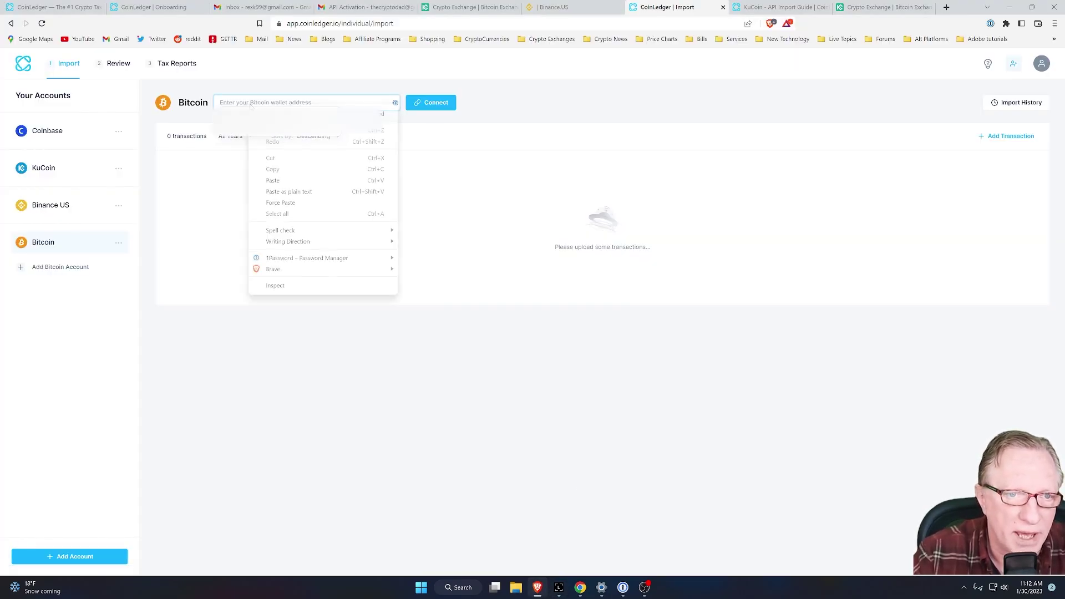
pyautogui.click(266, 181)
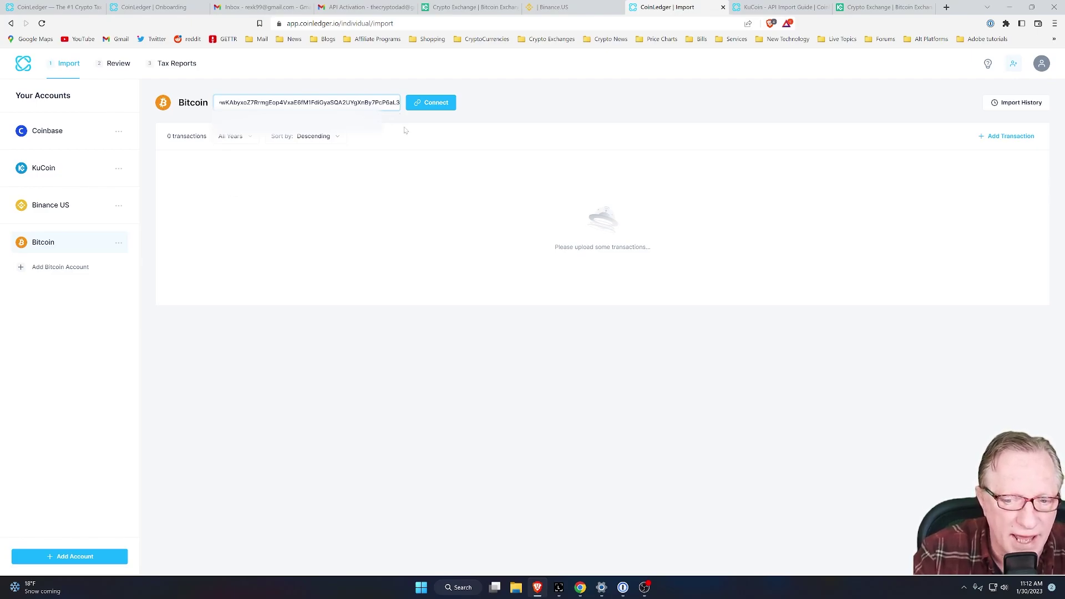
pyautogui.click(558, 587)
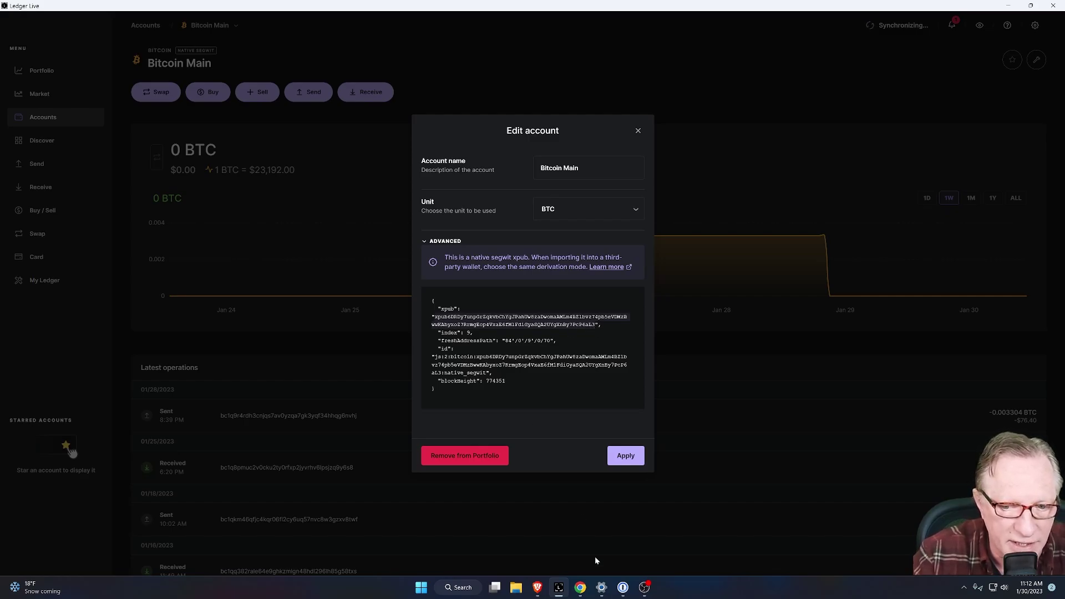
pyautogui.click(537, 587)
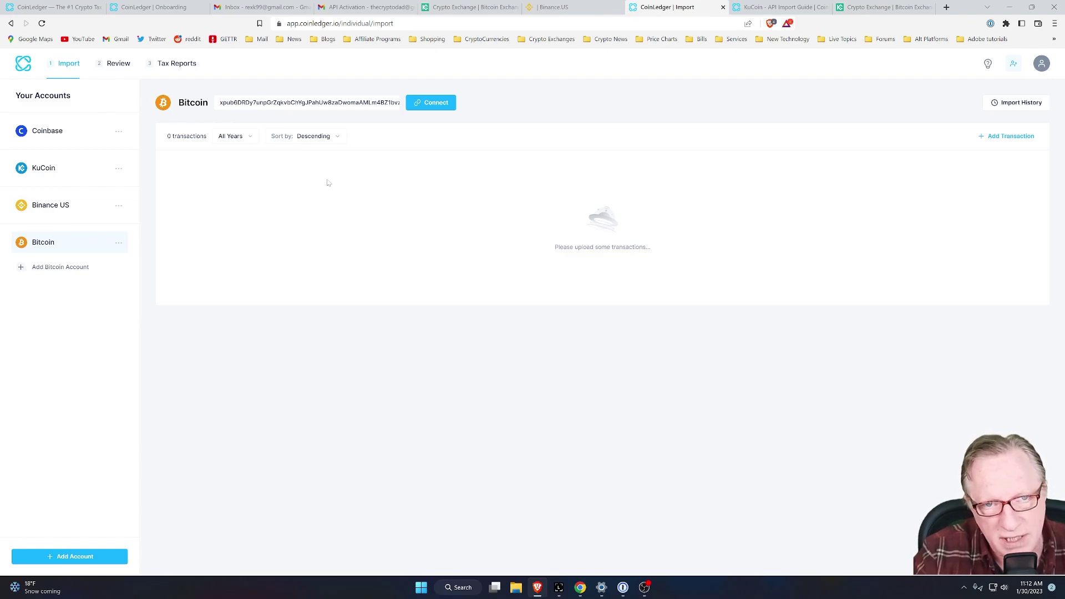
pyautogui.click(436, 103)
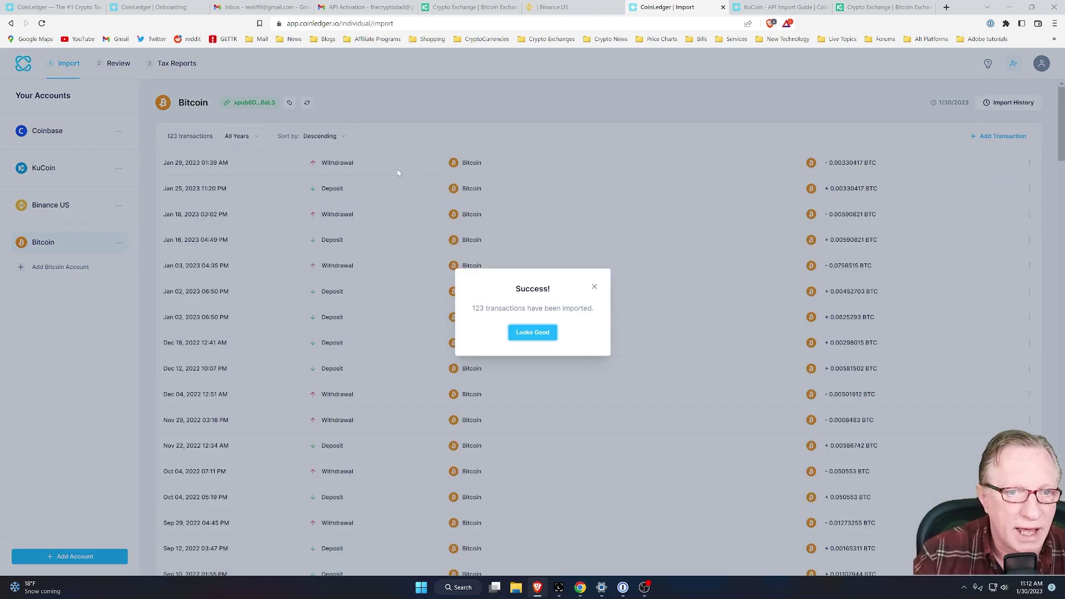
# Dismiss the Bitcoin import confirmation, switch to Ledger Live and open the Ethereum Main account from the accounts list
pyautogui.click(532, 333)
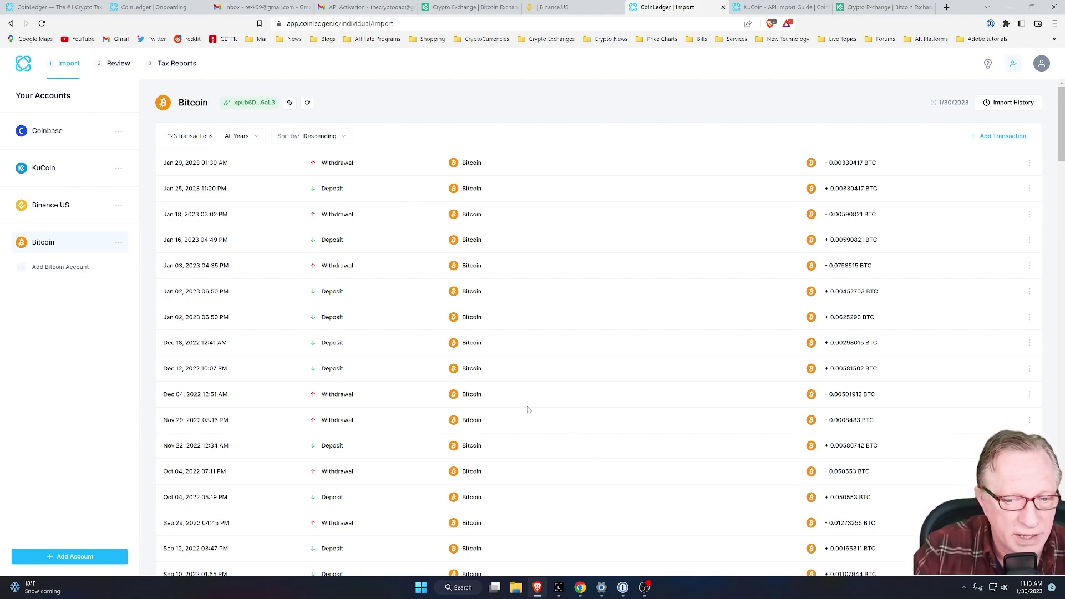
pyautogui.click(559, 587)
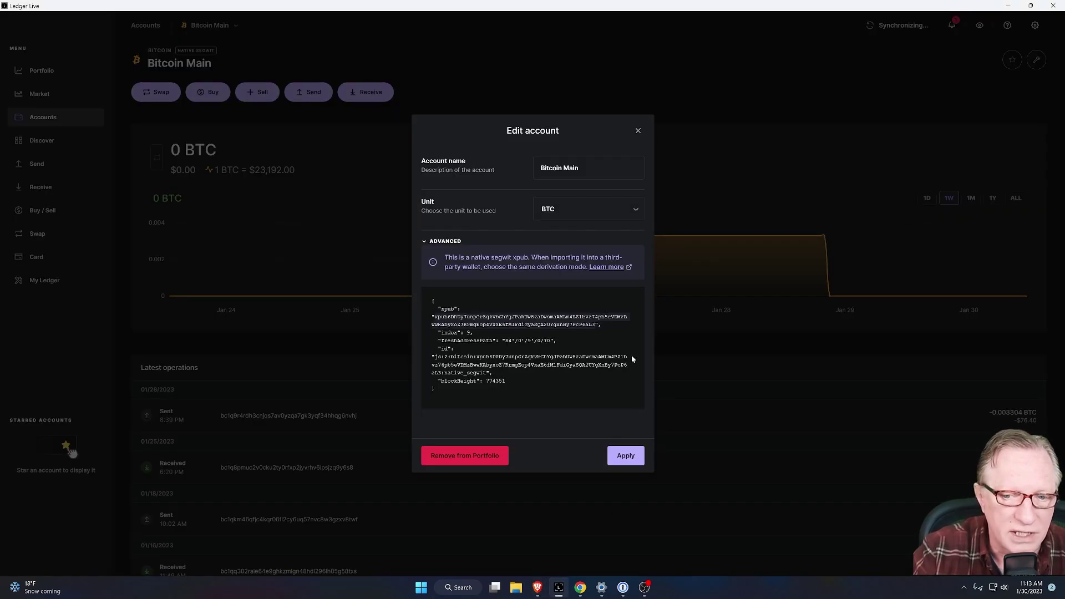
pyautogui.click(638, 131)
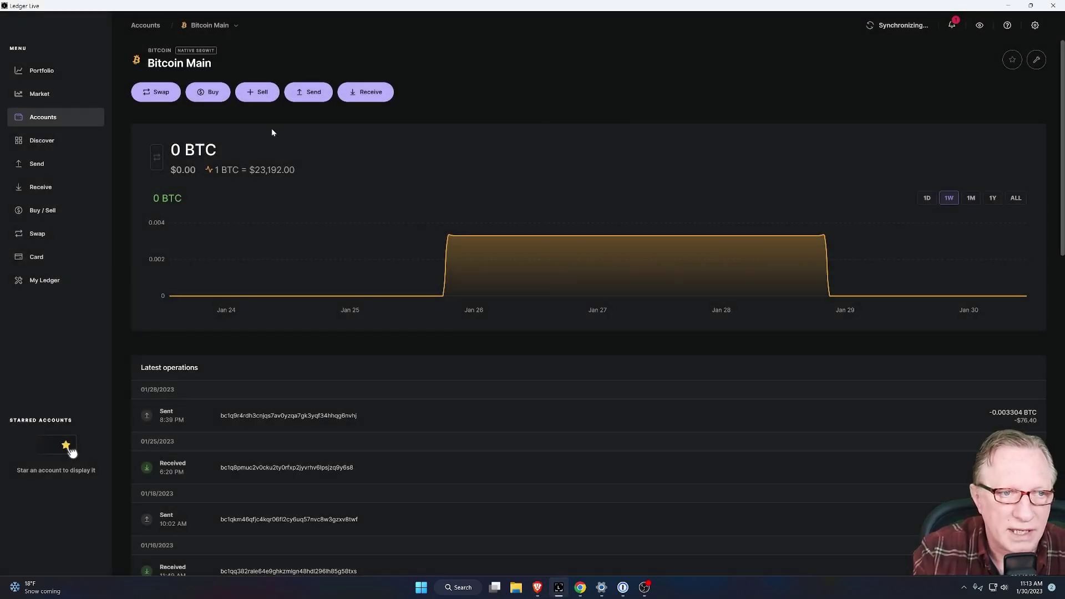
pyautogui.click(49, 120)
pyautogui.scroll(-1, 319, 294)
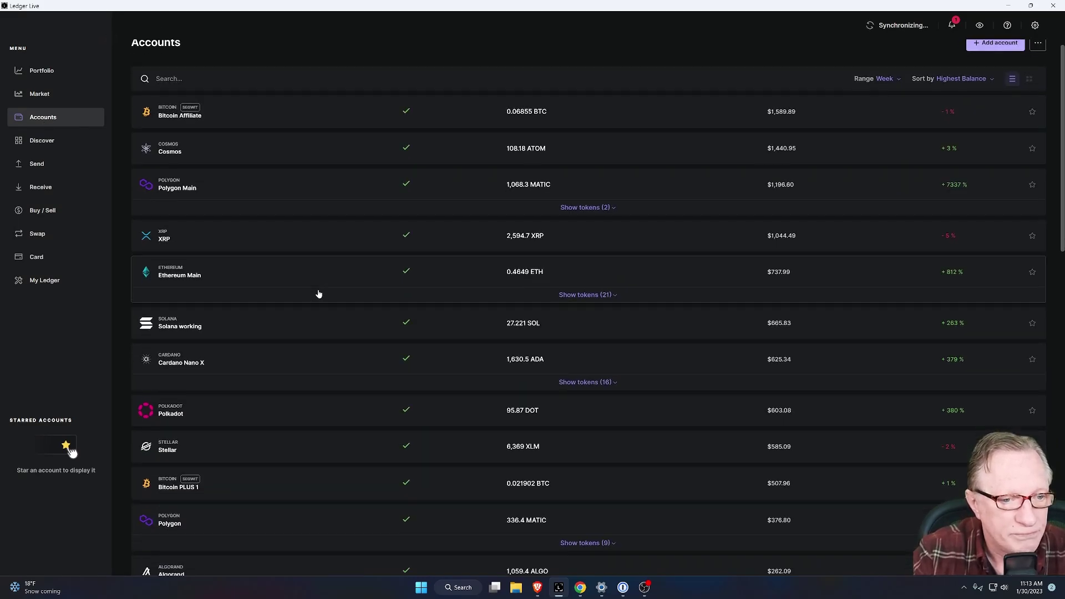
pyautogui.scroll(-8, 319, 294)
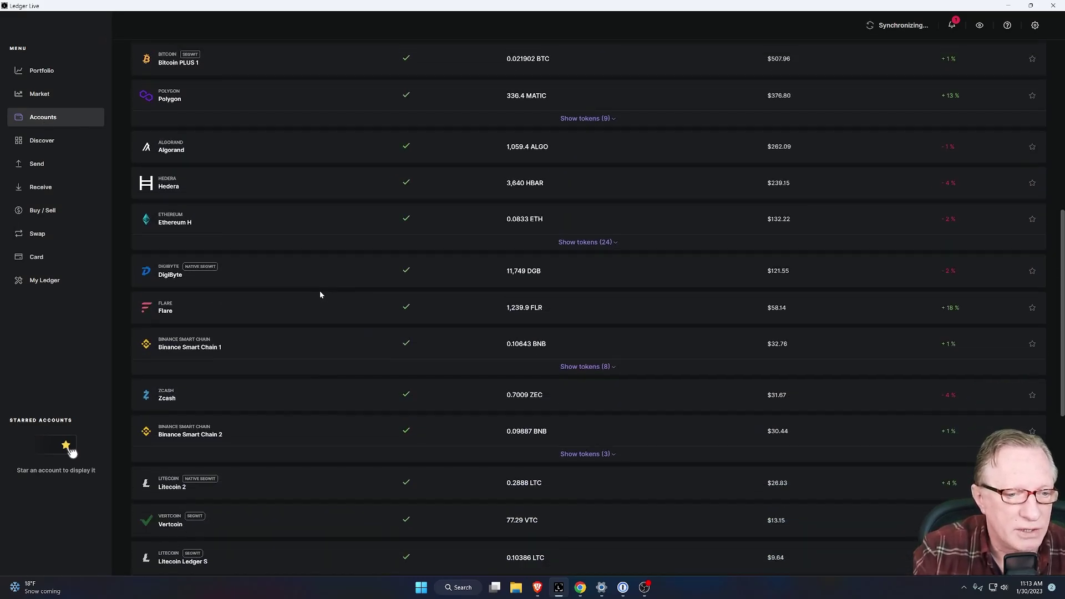
pyautogui.scroll(-5, 319, 294)
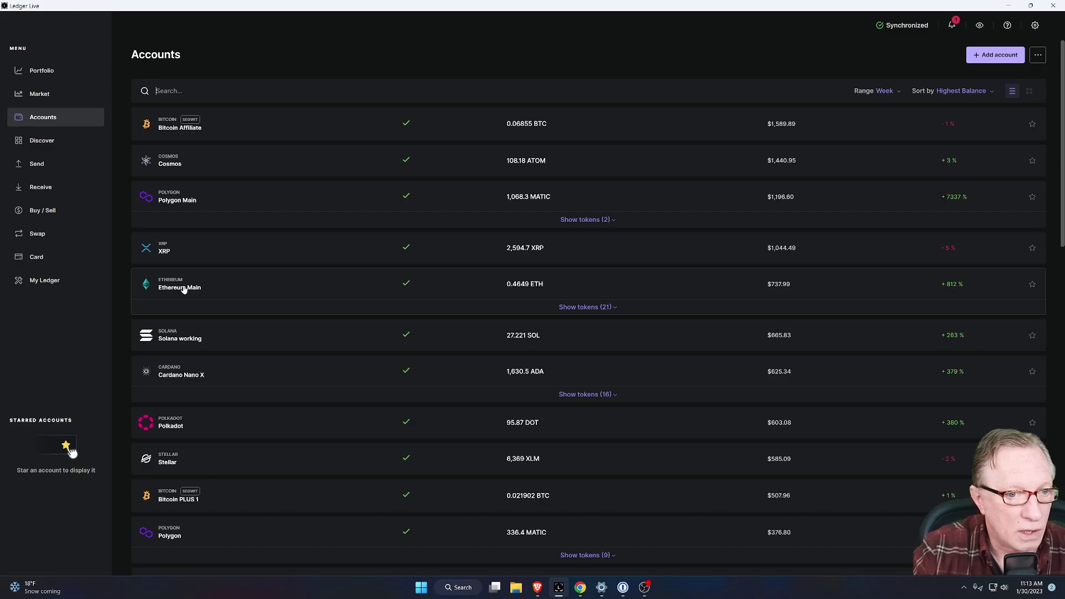
pyautogui.click(182, 288)
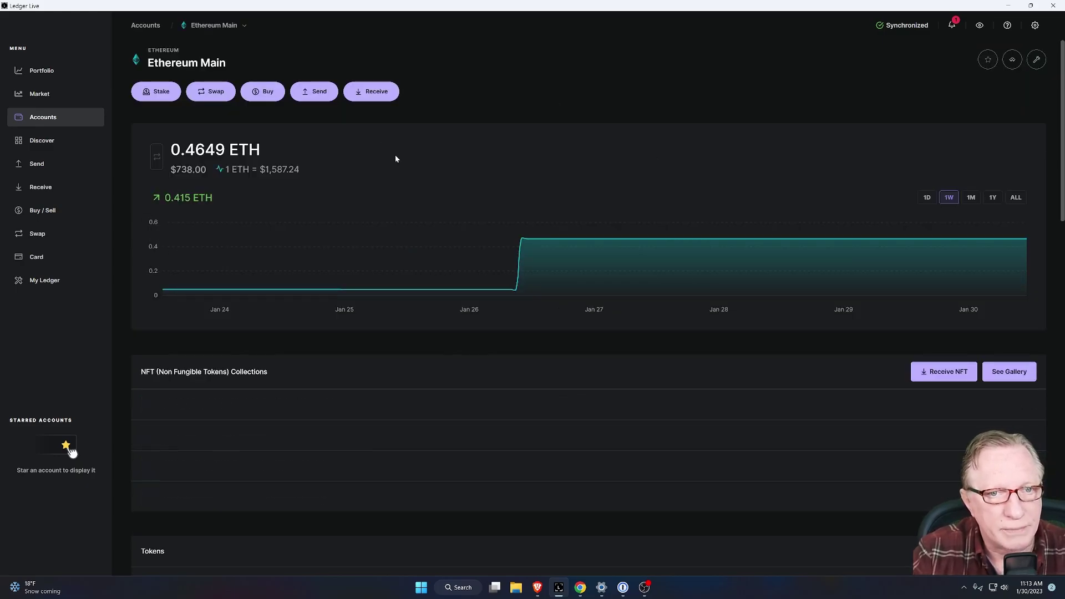
# Copy Ethereum Main's receive address without using the device, and close the Receive dialog
pyautogui.click(371, 91)
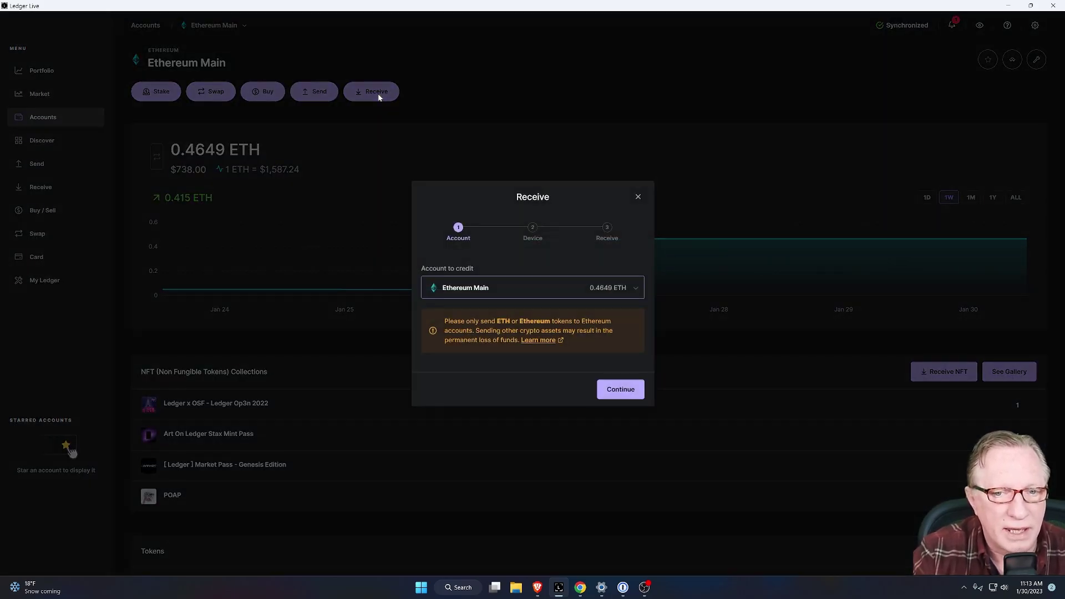
pyautogui.click(615, 387)
pyautogui.click(605, 406)
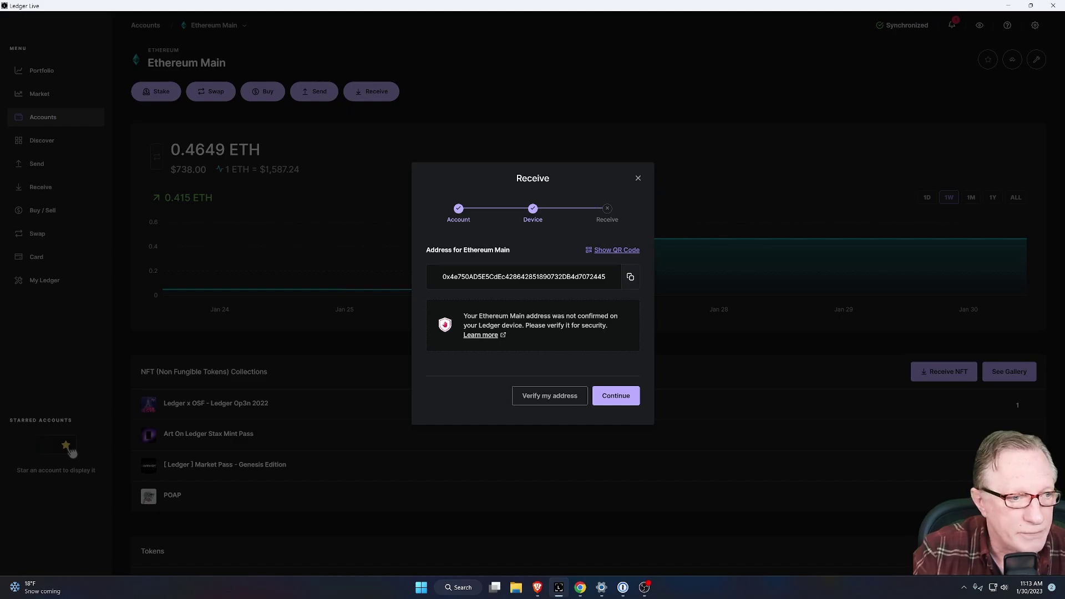
pyautogui.click(631, 278)
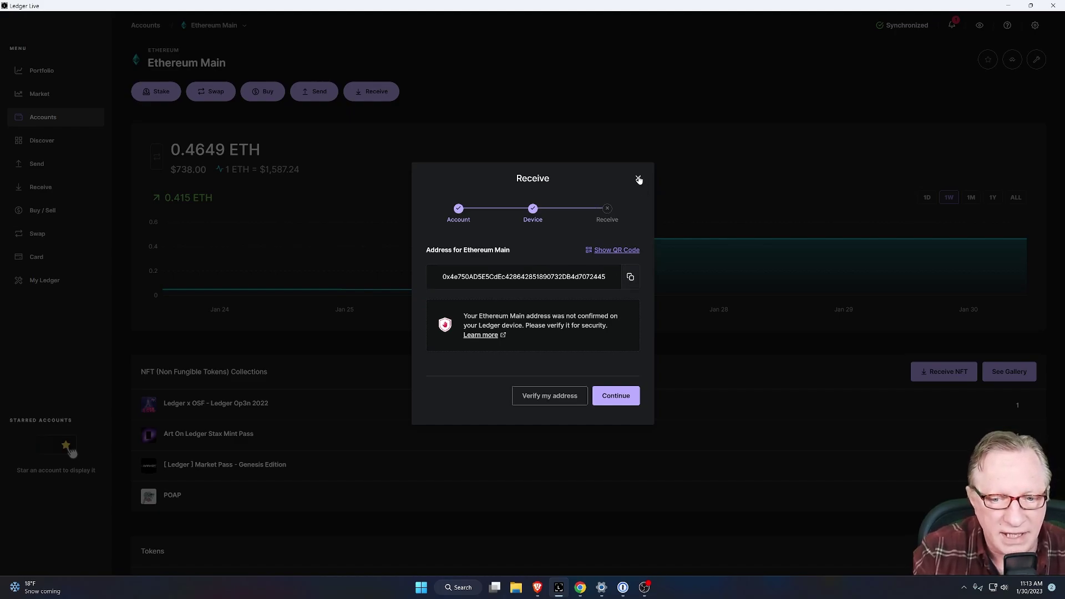
pyautogui.click(637, 179)
# Switch back to CoinLedger, add an Ethereum account and connect it with the copied wallet address
pyautogui.click(537, 587)
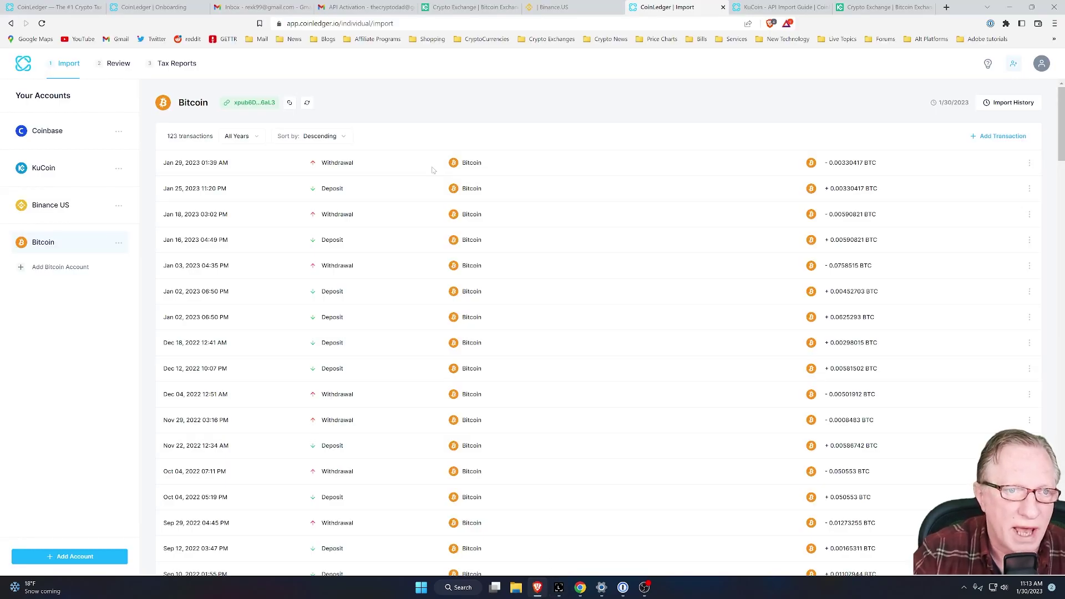
pyautogui.click(71, 557)
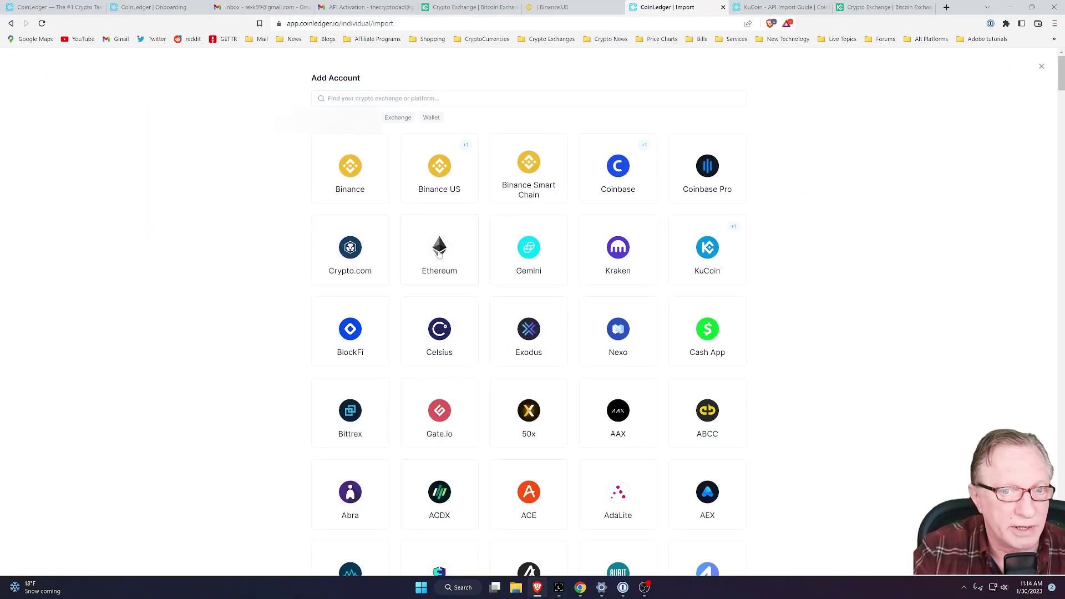
pyautogui.click(439, 251)
pyautogui.rightClick(249, 105)
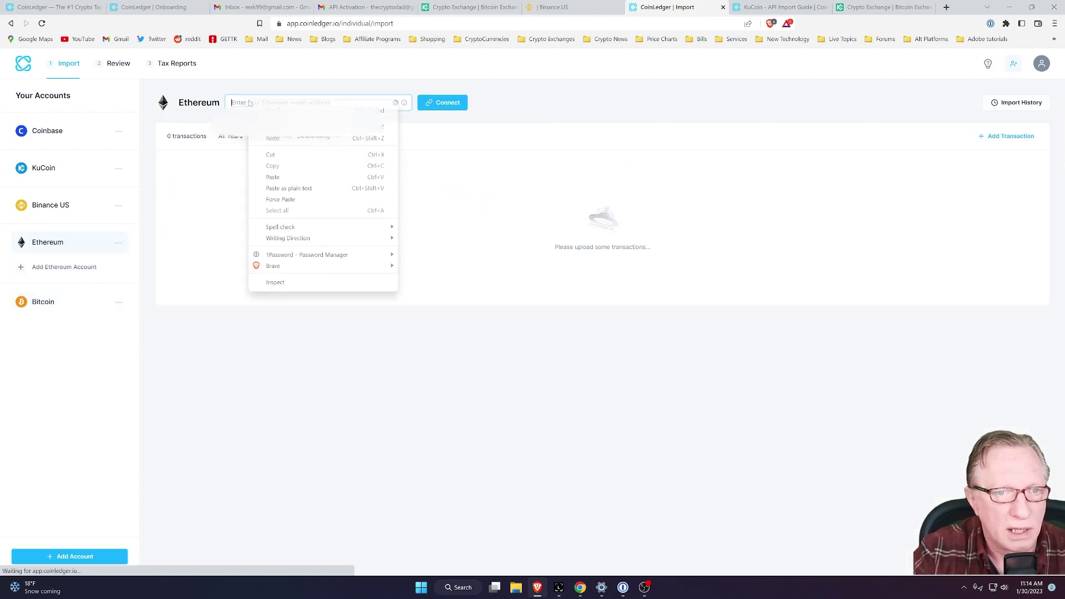
pyautogui.click(261, 177)
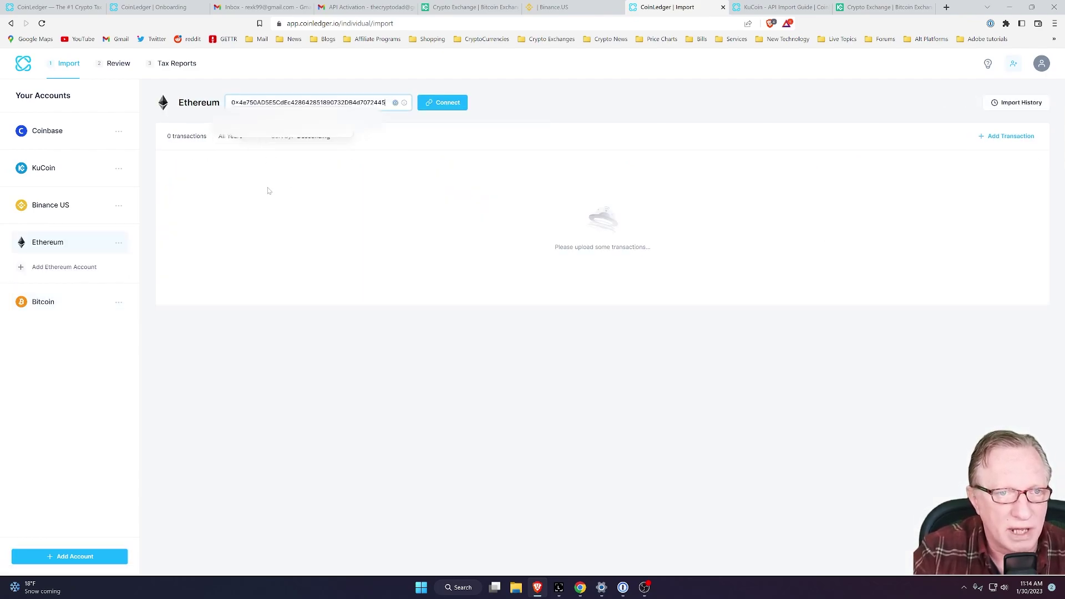
pyautogui.click(437, 103)
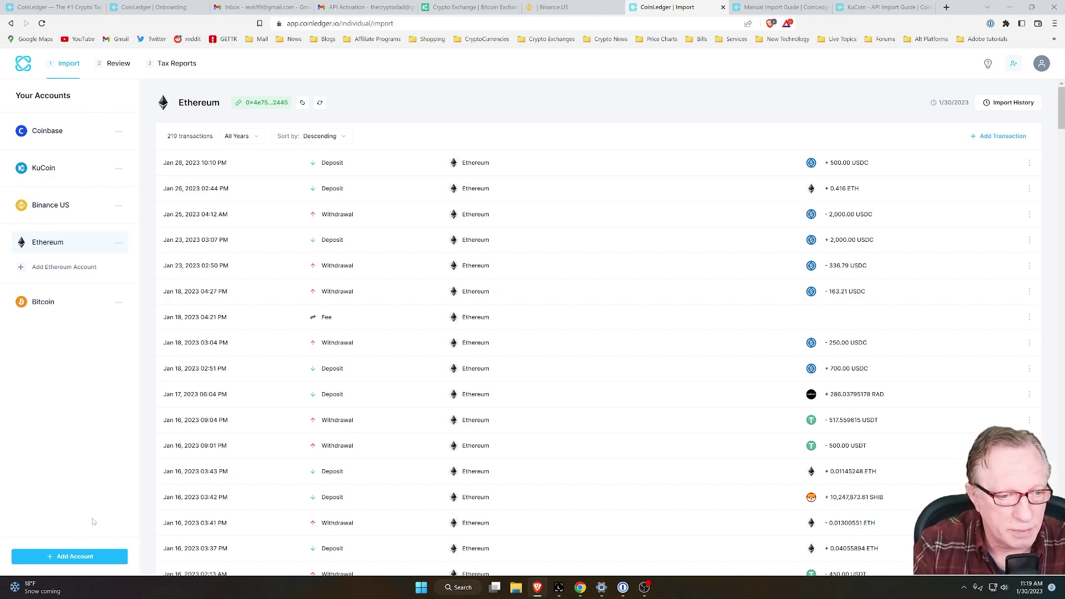
# In CoinLedger, connect the Ethereum #2 account with the address copied from MetaMask and look through its imported transactions
pyautogui.click(65, 558)
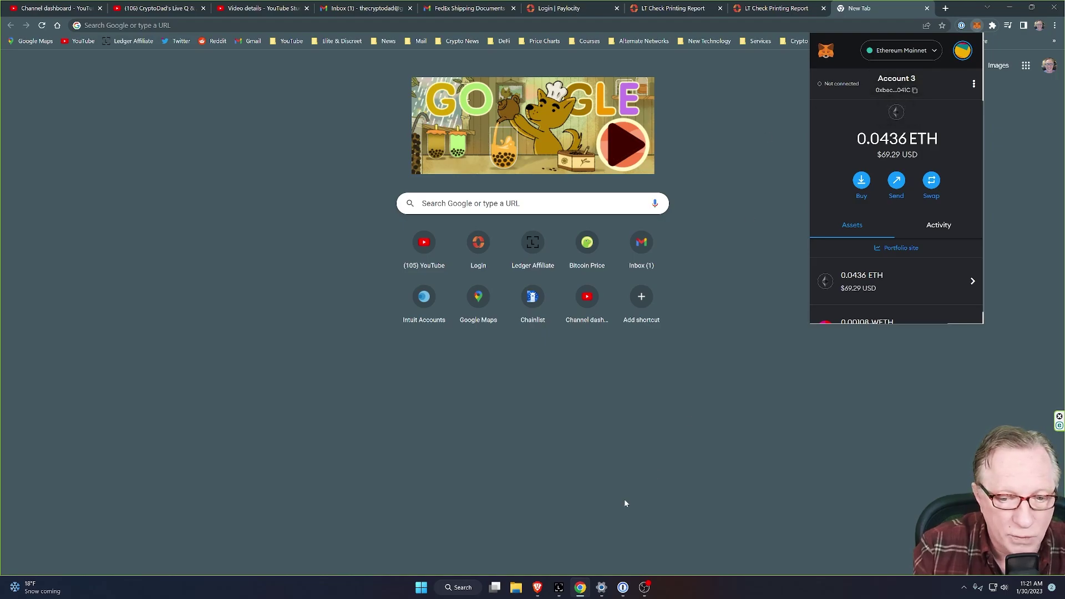
pyautogui.click(537, 587)
pyautogui.press('Escape')
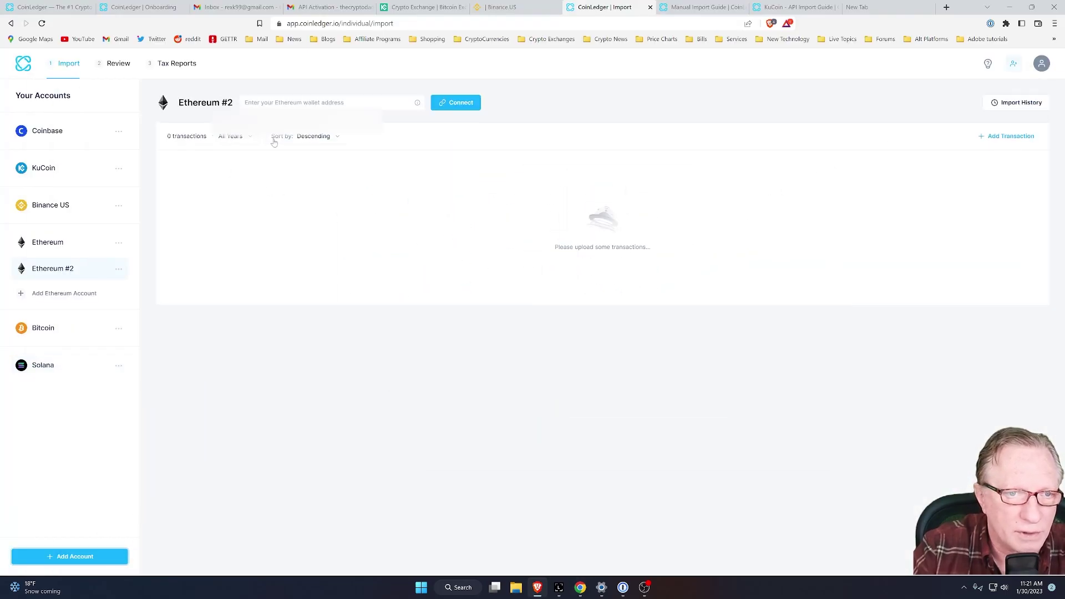
pyautogui.rightClick(263, 102)
pyautogui.click(313, 177)
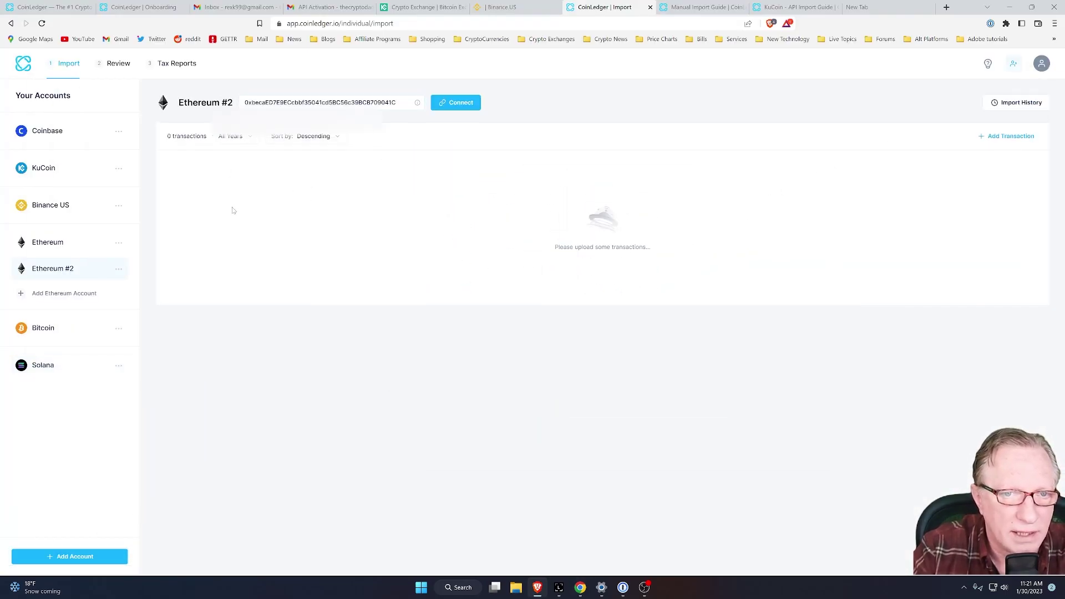
pyautogui.click(439, 107)
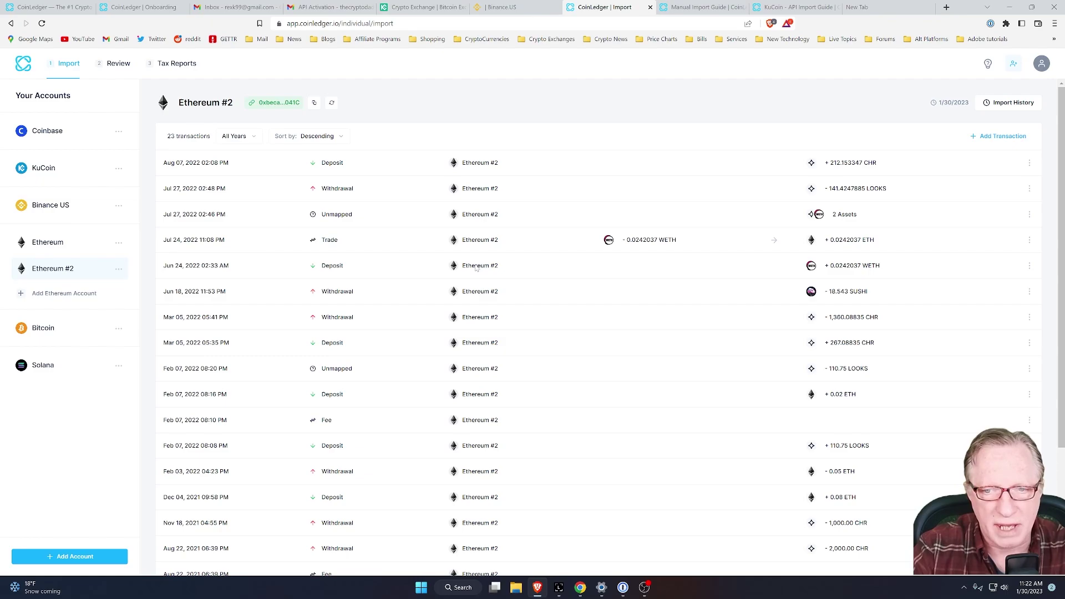
pyautogui.scroll(-1, 542, 361)
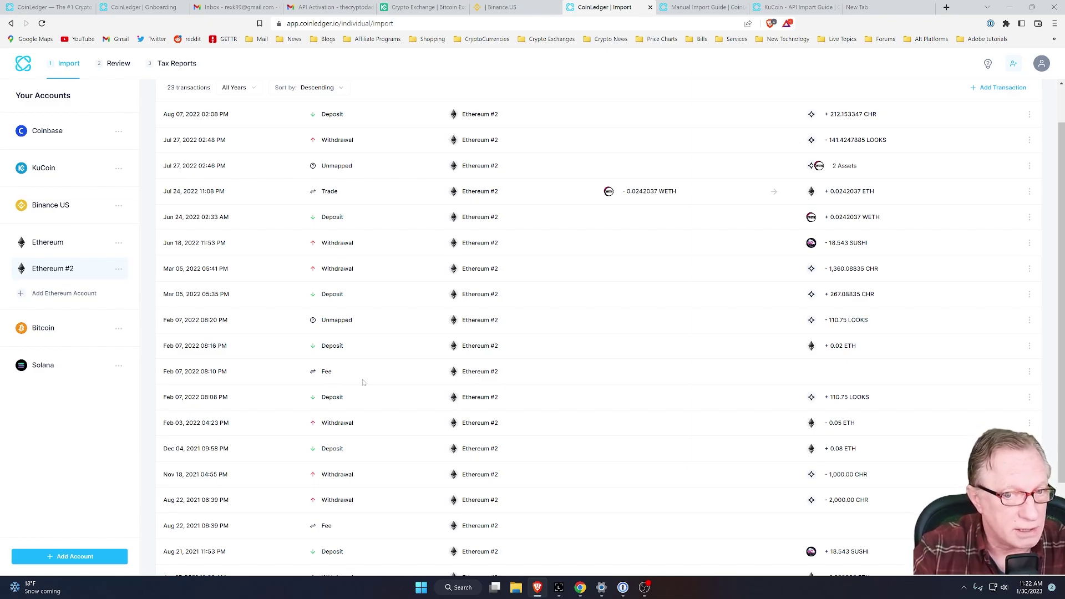
pyautogui.scroll(-2, 363, 382)
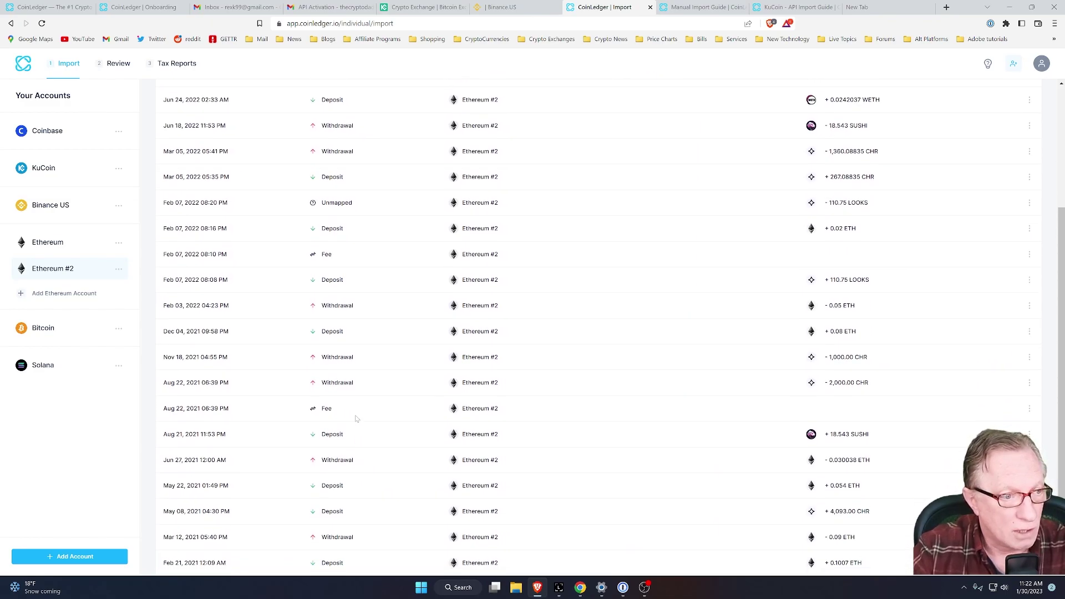
pyautogui.scroll(3, 390, 294)
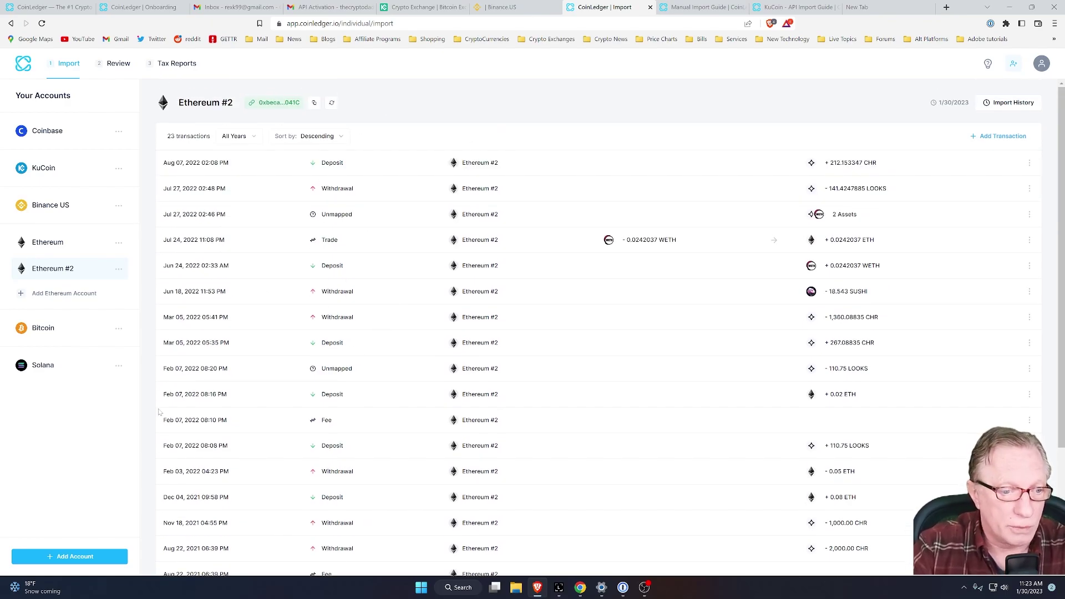
# Switch to Chrome and expand the MetaMask wallet to a full-page view
pyautogui.click(580, 587)
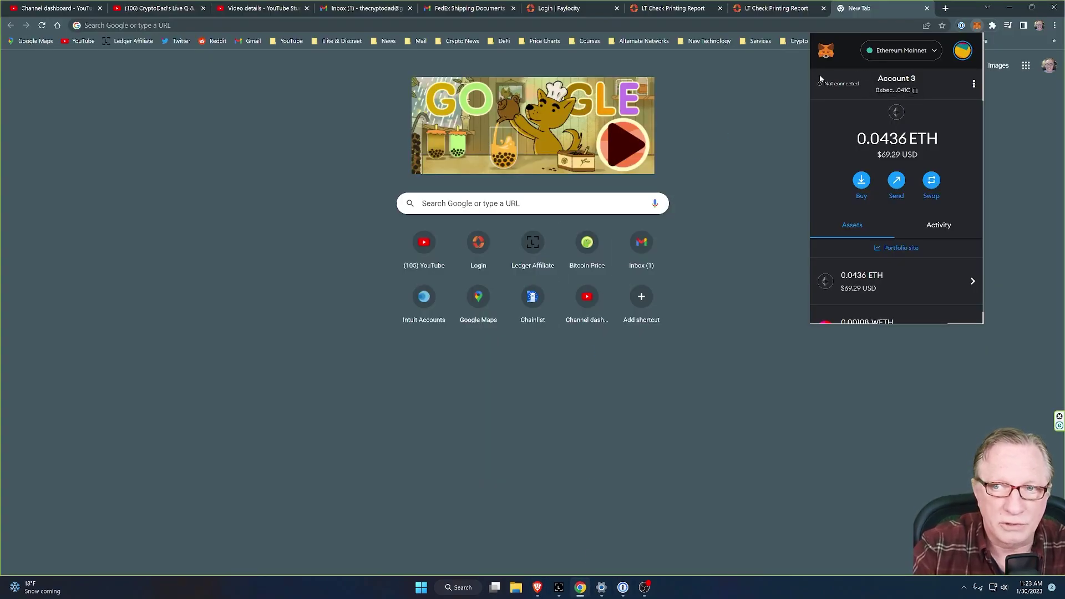
pyautogui.click(972, 84)
pyautogui.click(915, 132)
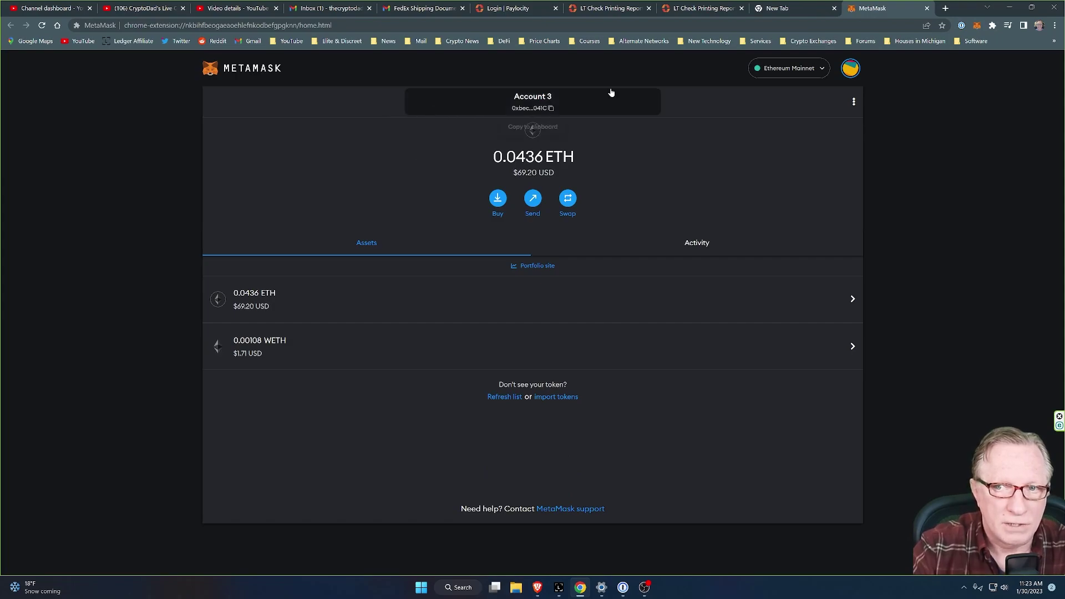
# Change the MetaMask network to Binance Smart Chain Mainnet and copy Account 3's wallet address
pyautogui.click(819, 69)
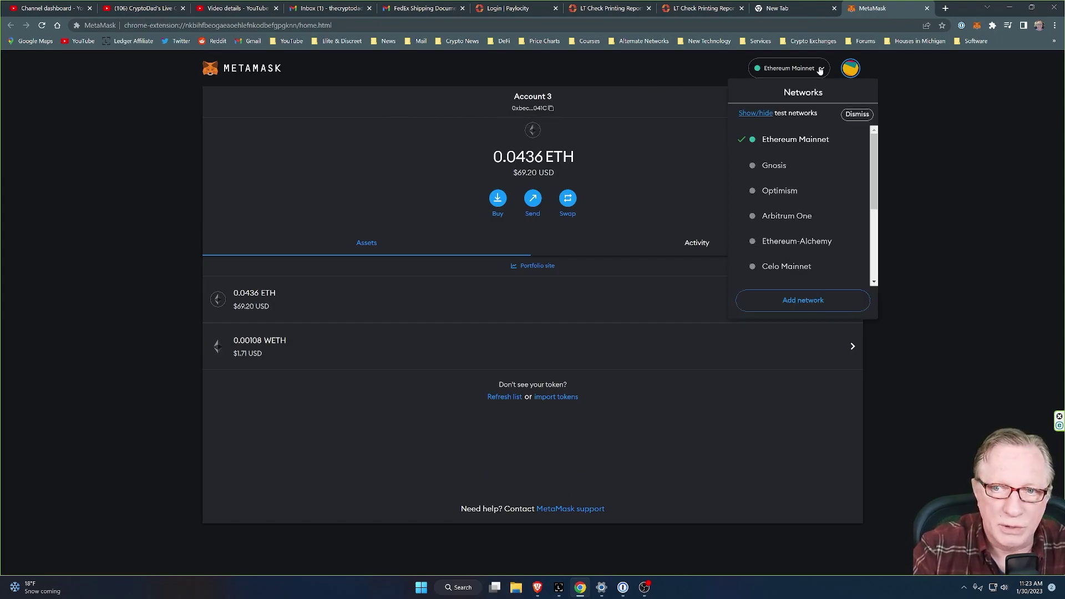
pyautogui.scroll(-5, 876, 165)
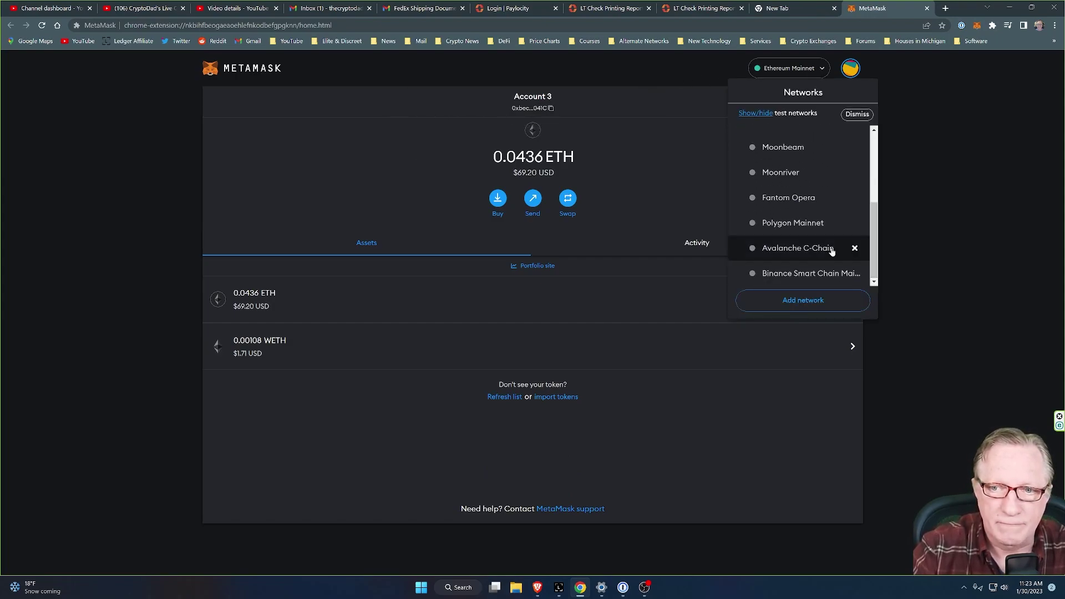
pyautogui.click(644, 238)
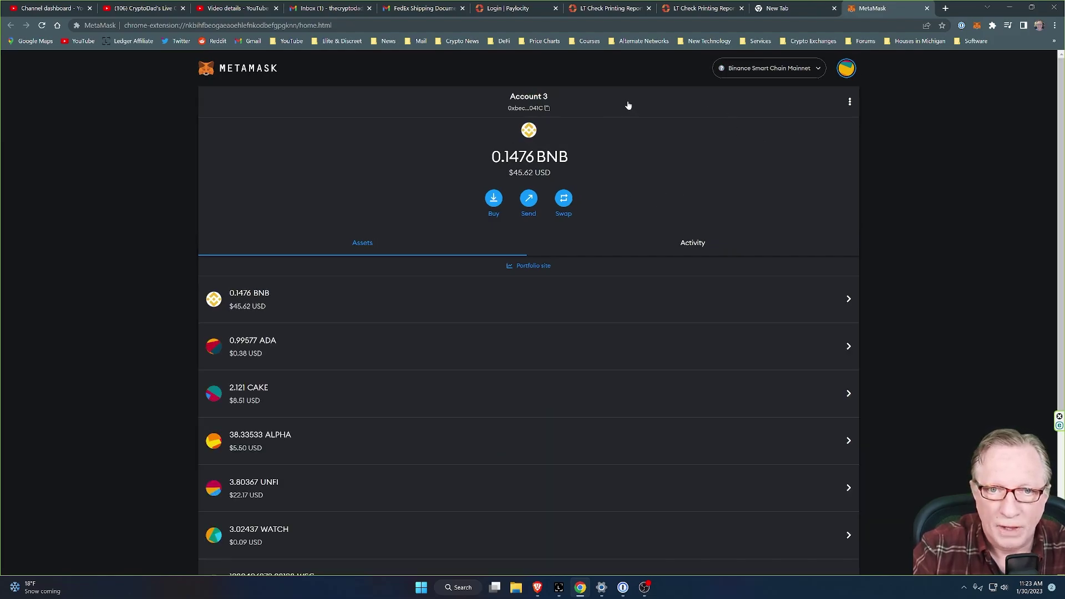
pyautogui.click(521, 107)
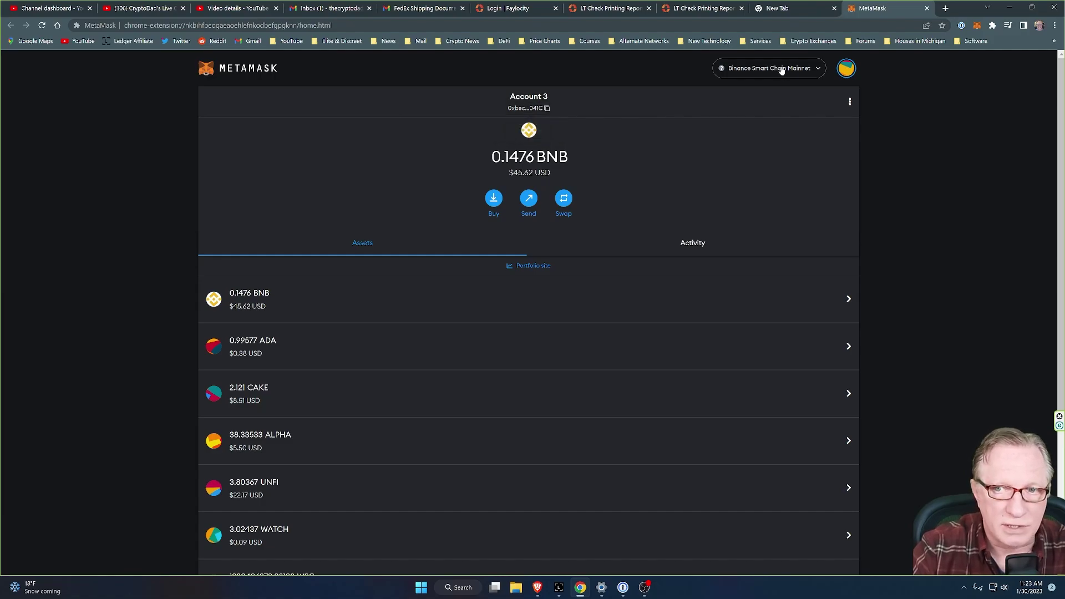
# Switch back to CoinLedger, add a Binance Smart Chain account, connect it with the copied address and accept the import
pyautogui.click(539, 589)
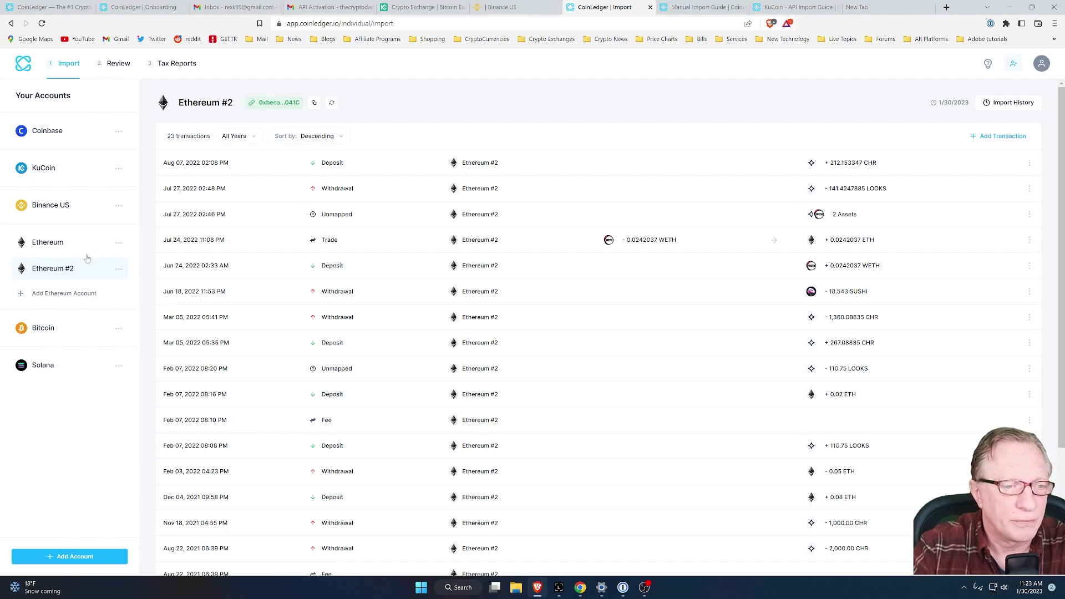
pyautogui.click(67, 557)
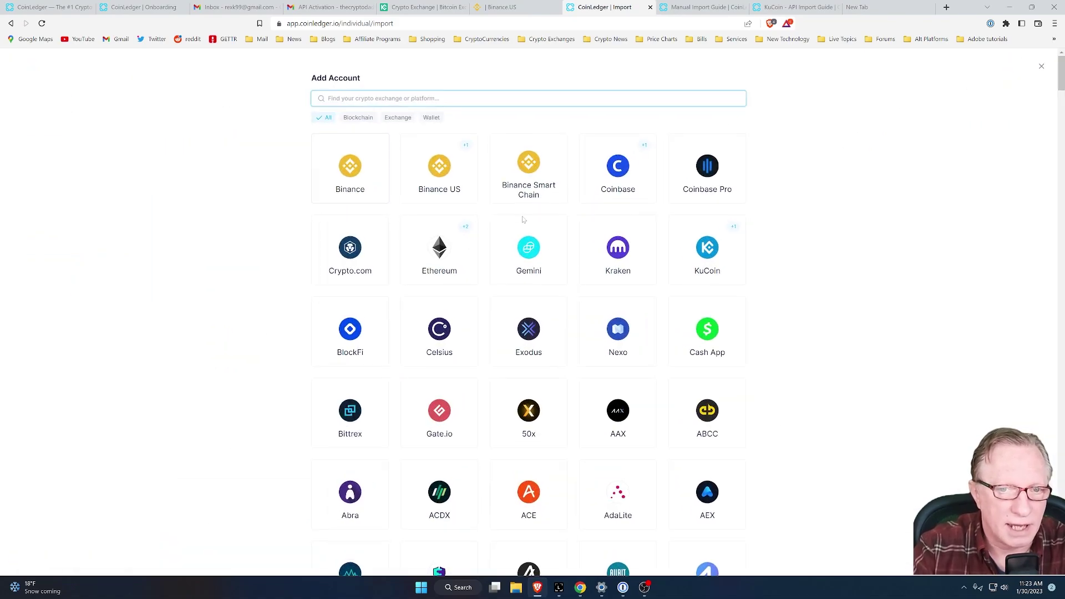
pyautogui.click(530, 167)
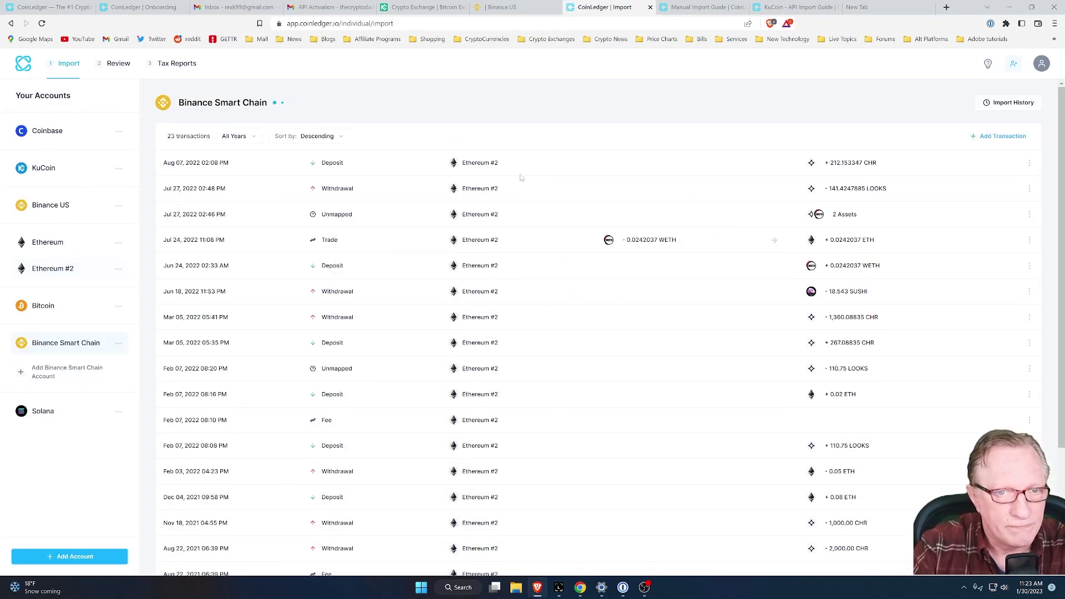
pyautogui.rightClick(299, 105)
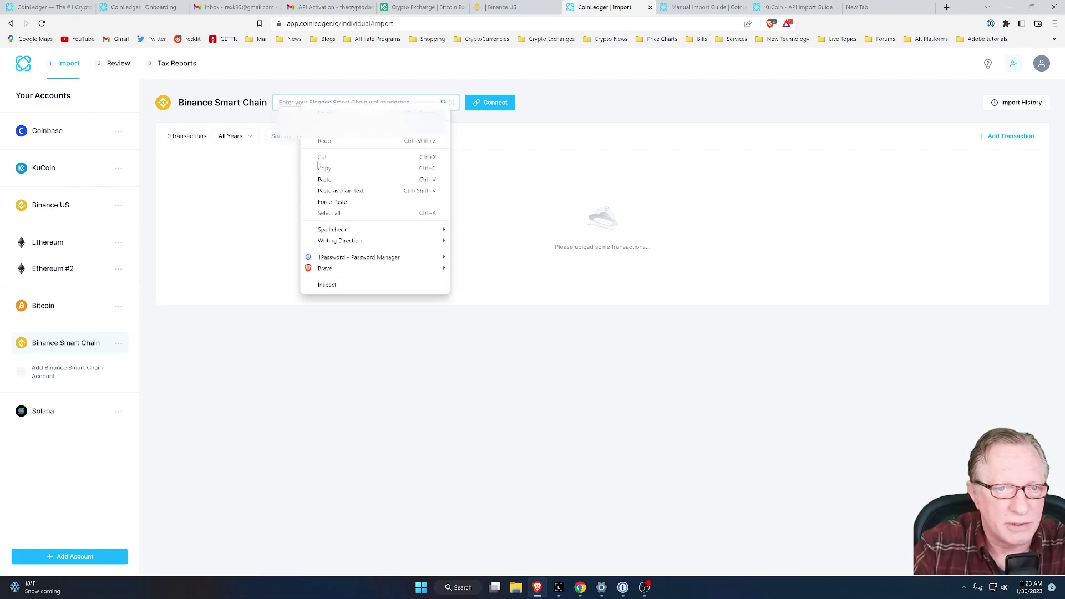
pyautogui.click(325, 179)
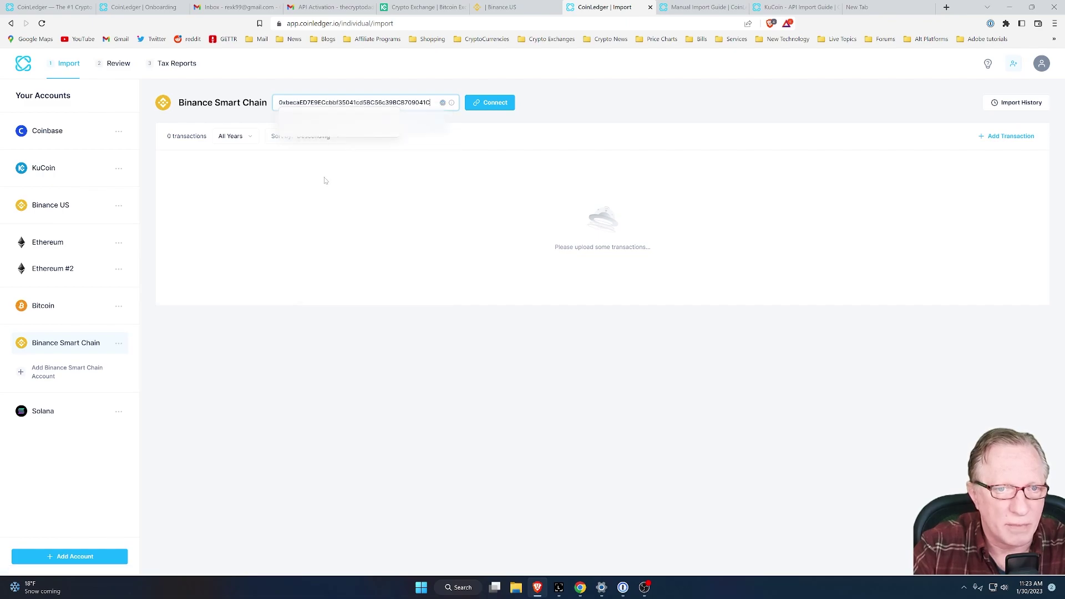
pyautogui.click(492, 102)
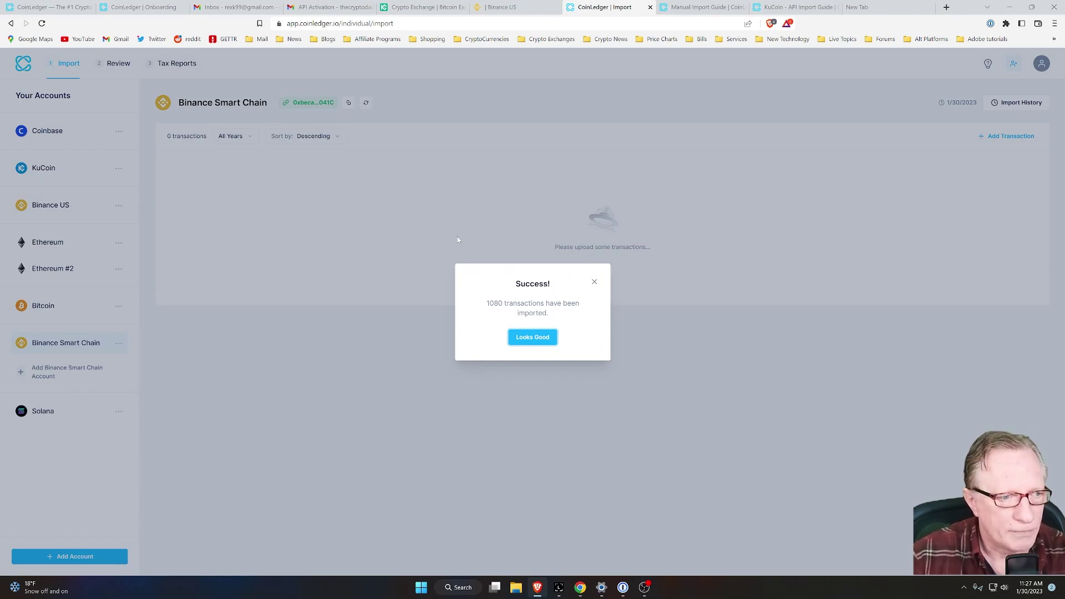
pyautogui.click(534, 339)
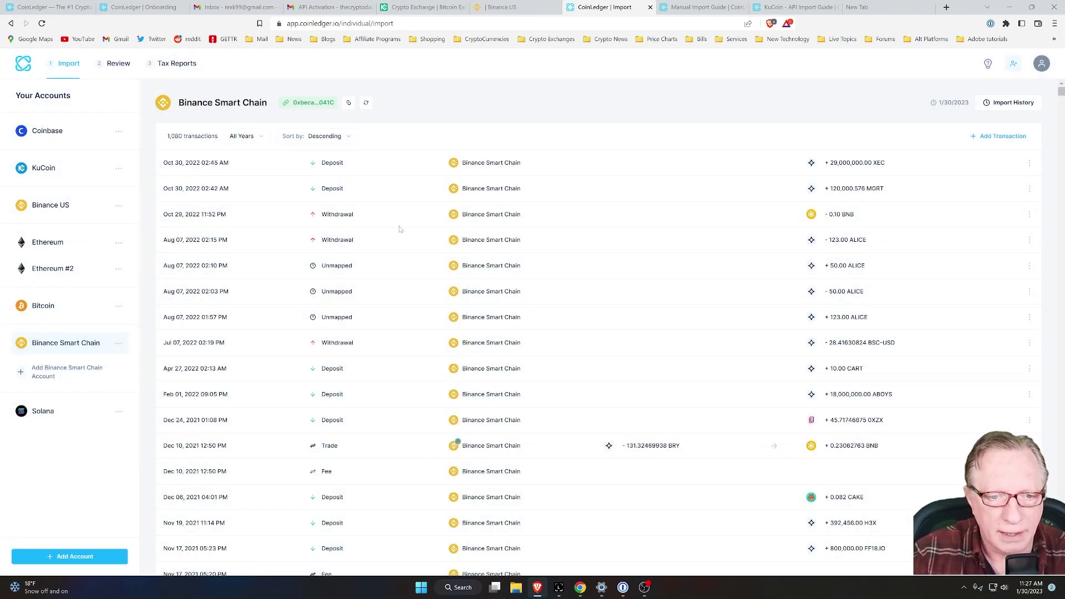
# Look through the imported Binance Smart Chain transactions and return to the start of the list
pyautogui.scroll(-2, 399, 229)
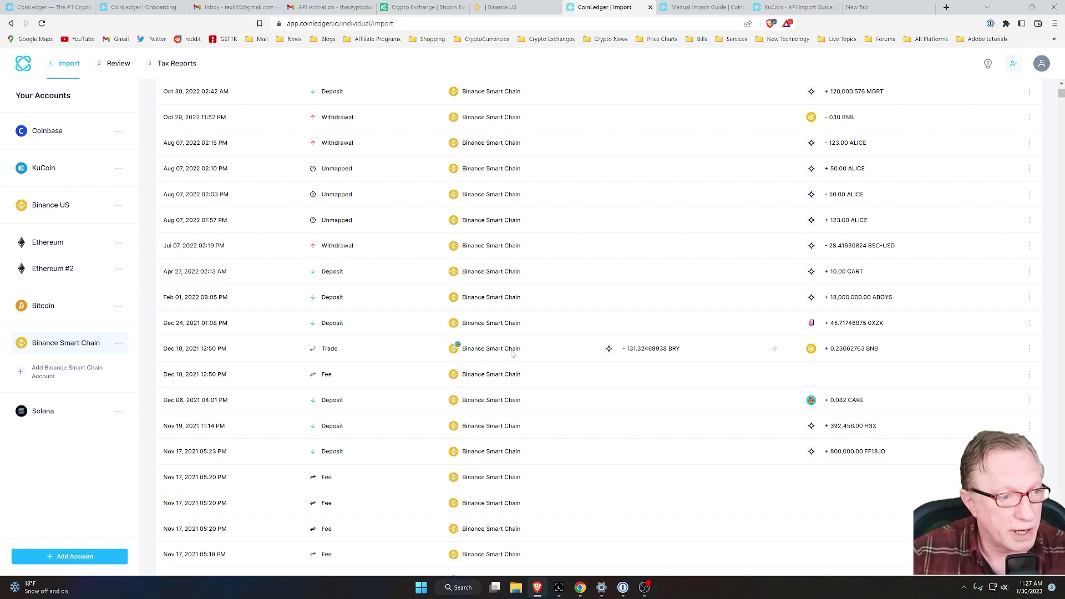
pyautogui.scroll(-5, 512, 354)
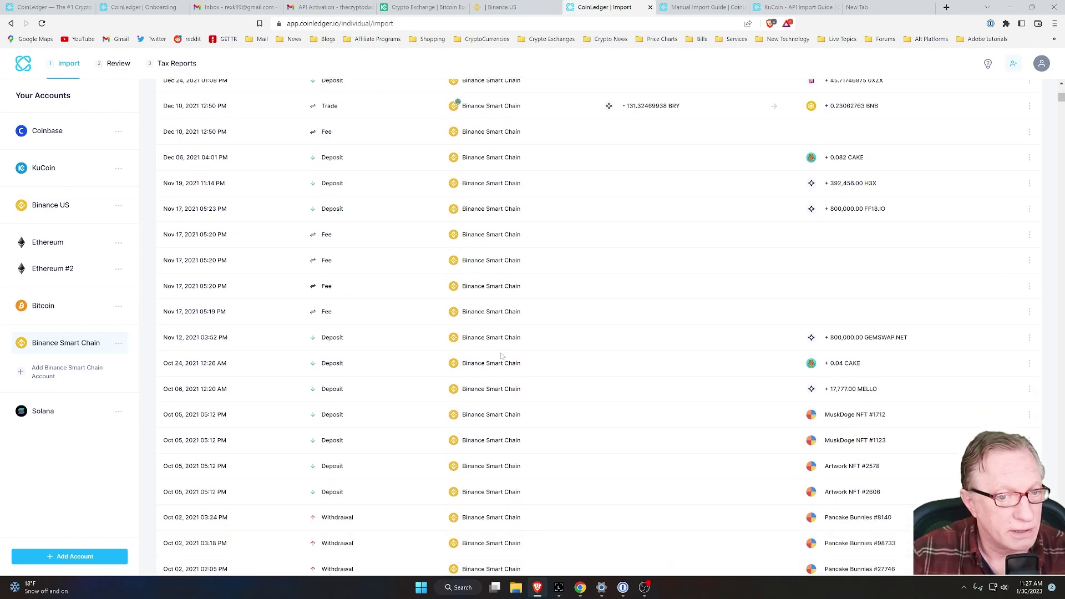
pyautogui.scroll(-2, 501, 356)
pyautogui.scroll(-4, 501, 361)
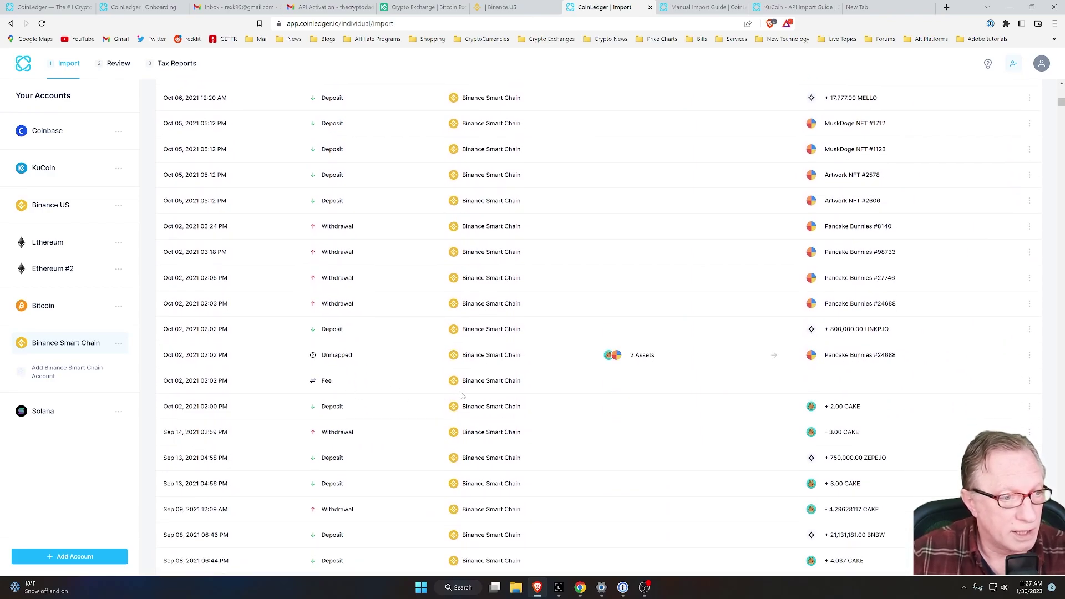
pyautogui.scroll(12, 466, 393)
pyautogui.scroll(1, 474, 391)
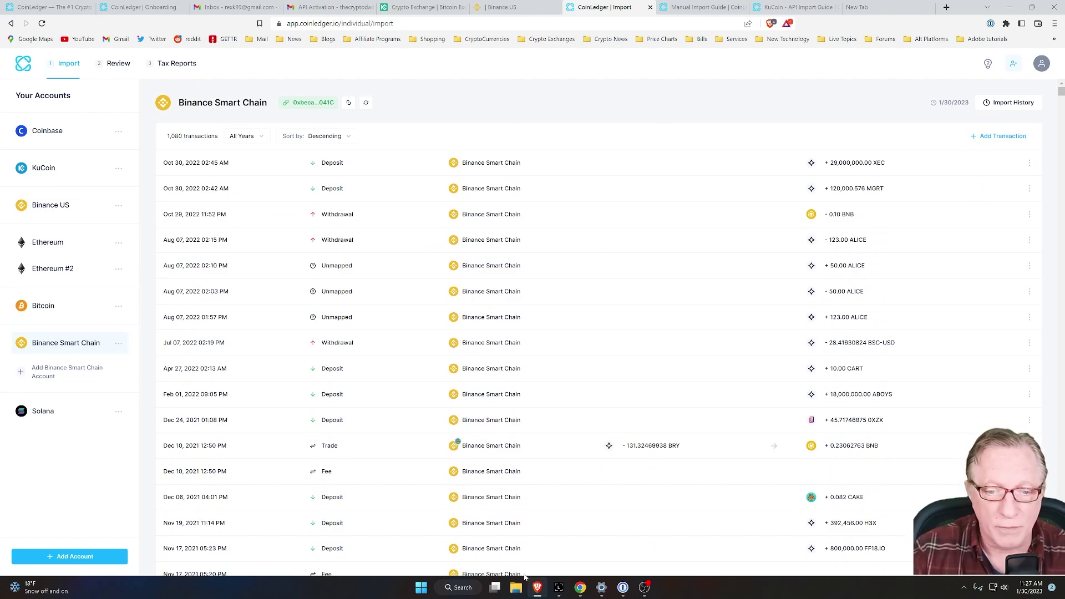
# Switch to MetaMask in Chrome, change the network to Avalanche C-Chain and copy Account 3's wallet address
pyautogui.click(580, 587)
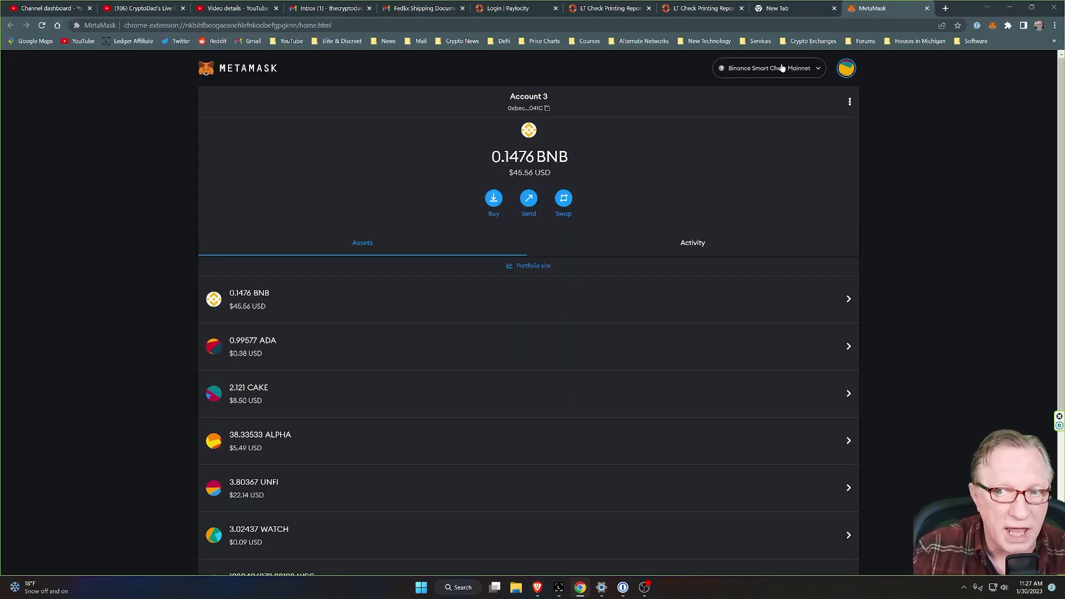
pyautogui.click(815, 71)
pyautogui.scroll(-3, 854, 166)
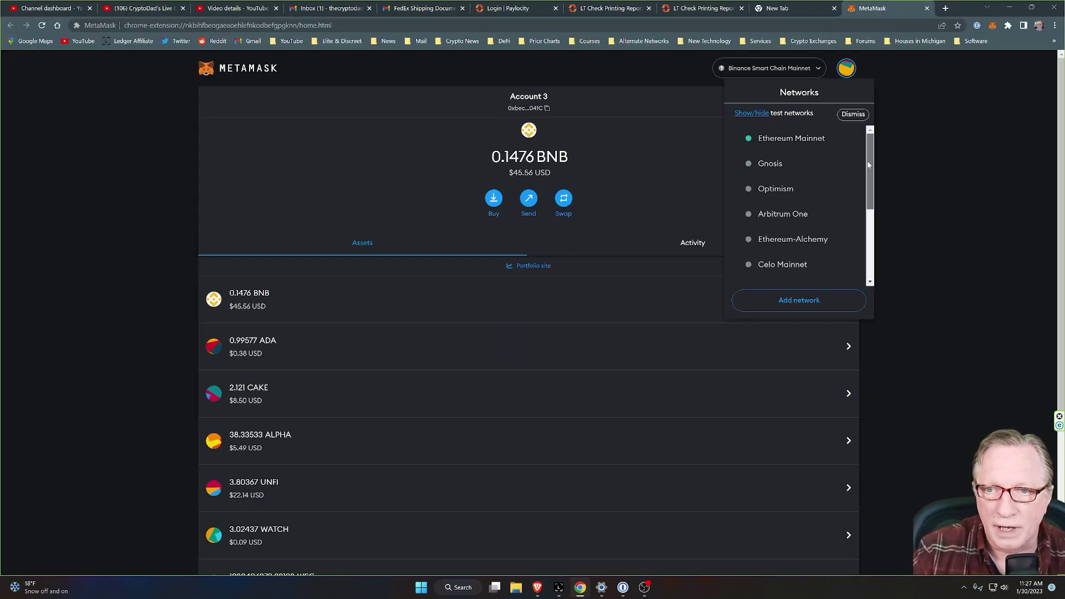
pyautogui.moveTo(877, 198); pyautogui.dragTo(879, 234)
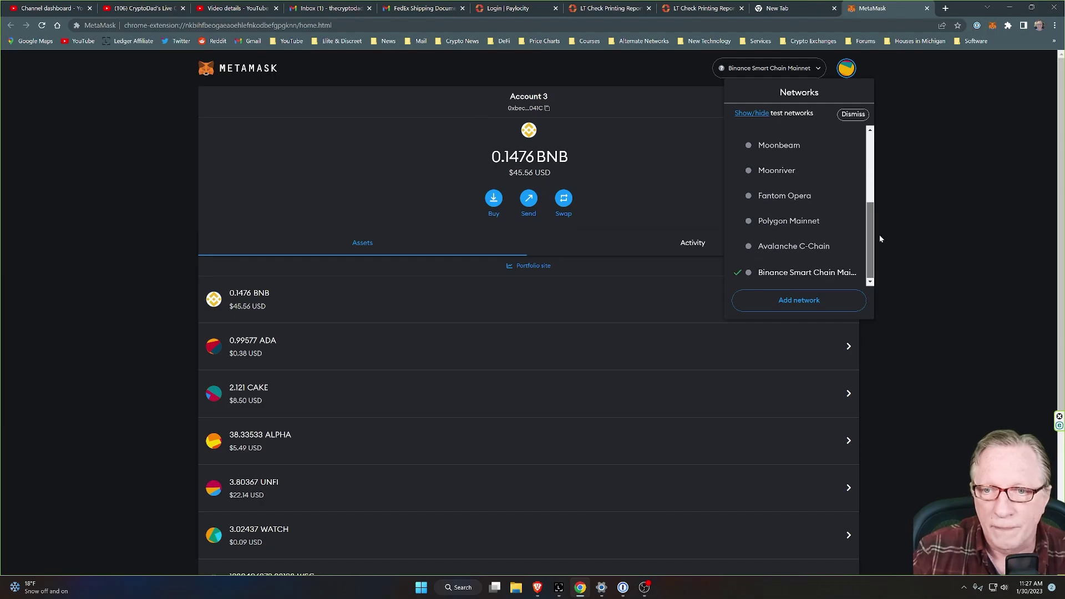
pyautogui.click(781, 246)
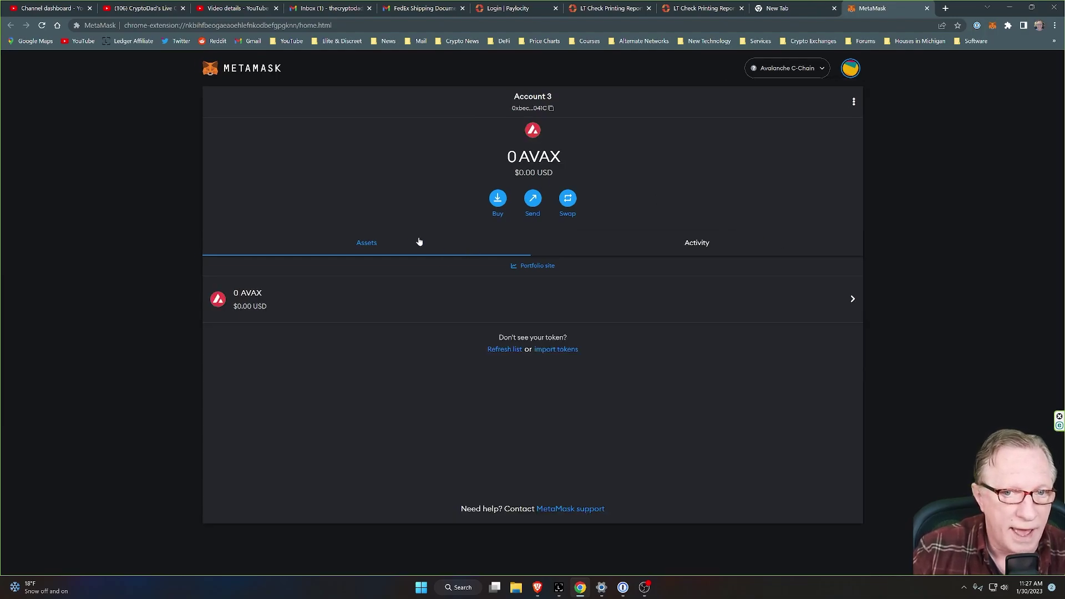
pyautogui.click(530, 100)
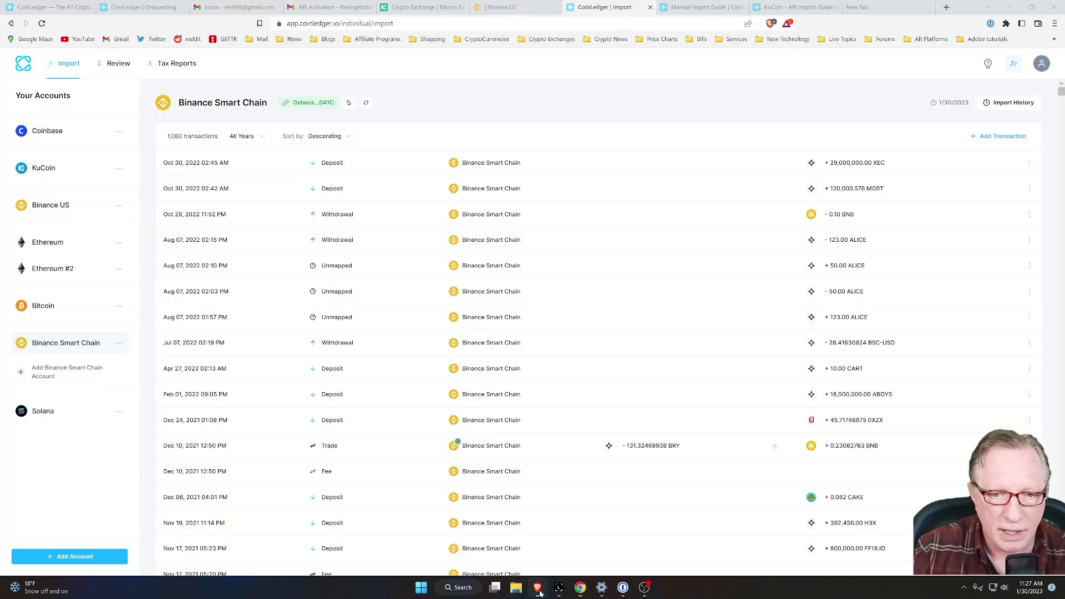
# Switch back to CoinLedger, add an Avalanche C-Chain account and paste the copied address as its wallet address
pyautogui.click(537, 587)
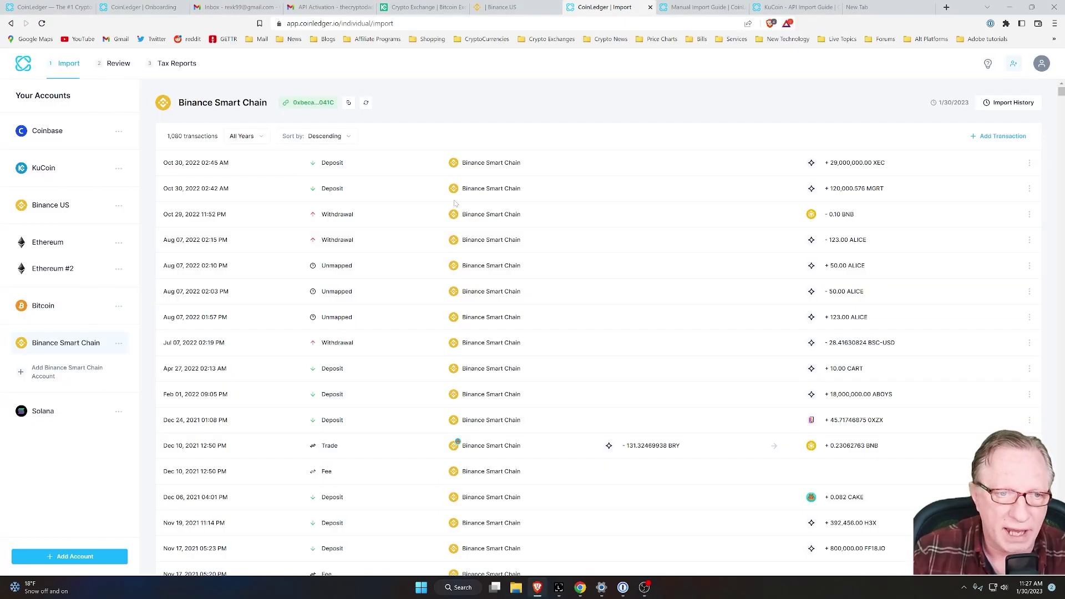
pyautogui.click(69, 557)
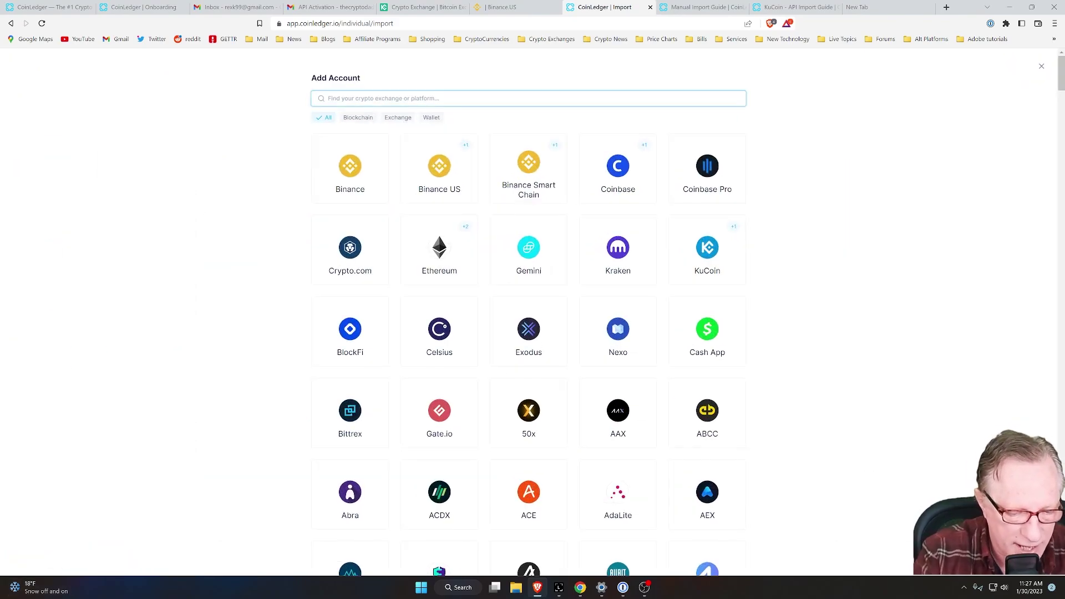
pyautogui.write('ava')
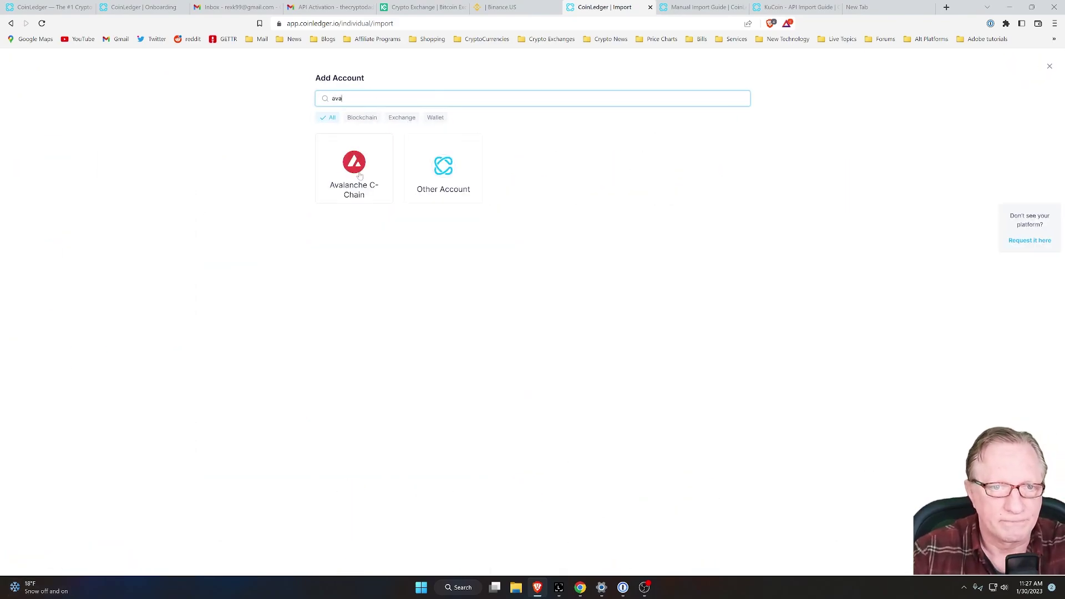
pyautogui.click(355, 172)
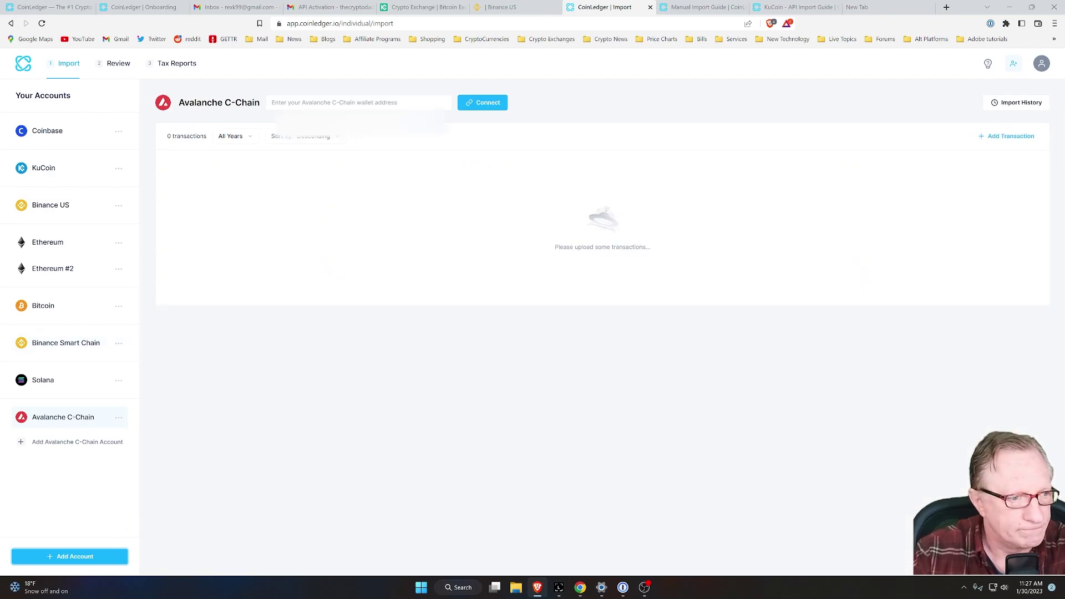
pyautogui.rightClick(278, 104)
pyautogui.click(307, 178)
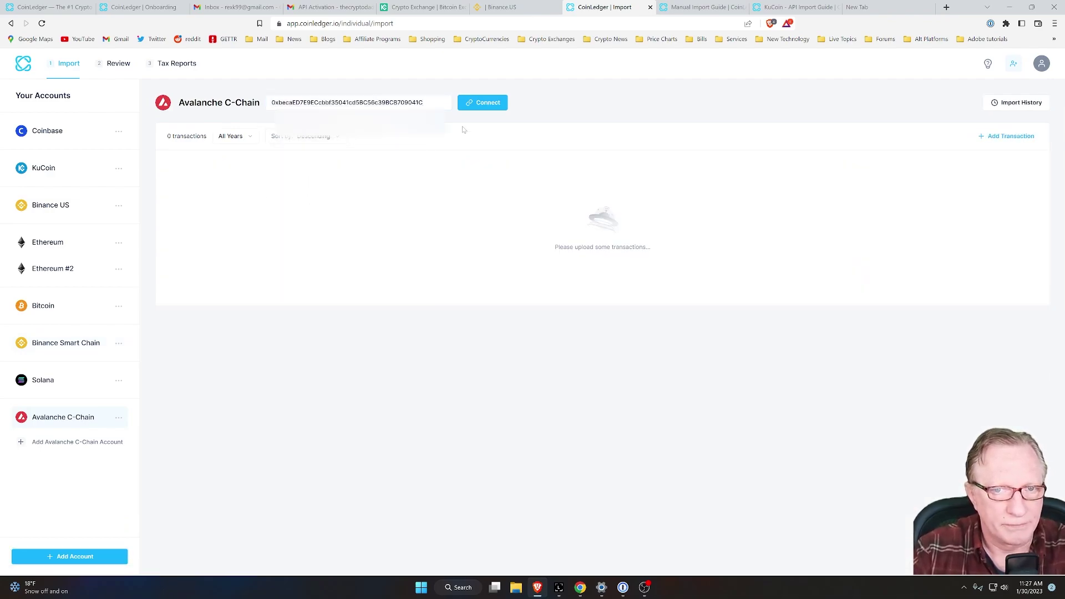
# Switch to MetaMask in Chrome and change the network to Polygon Mainnet
pyautogui.click(578, 590)
pyautogui.click(818, 70)
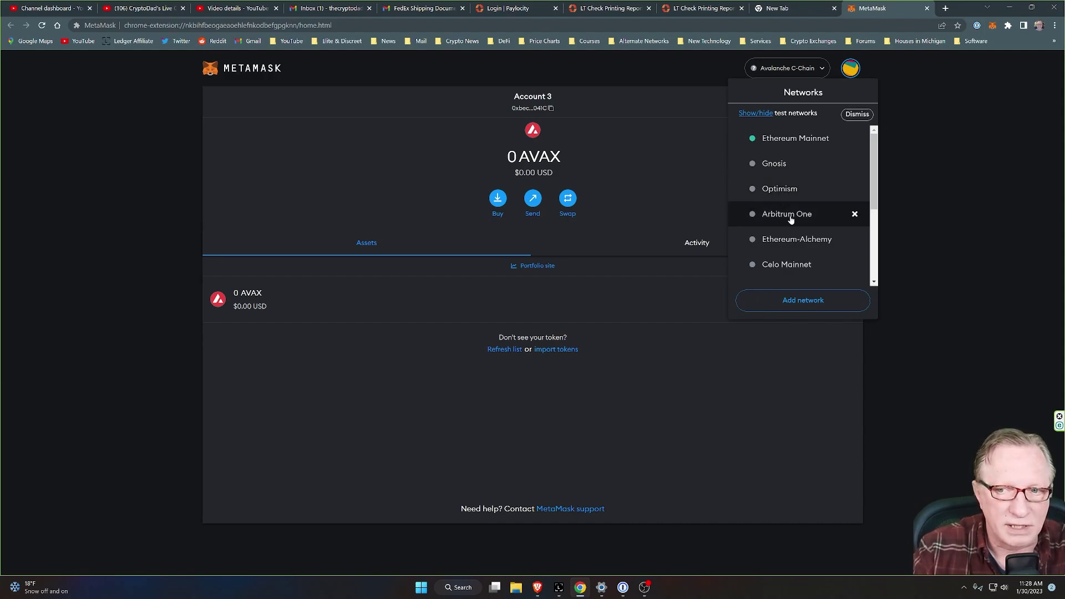
pyautogui.moveTo(875, 200); pyautogui.dragTo(878, 248)
pyautogui.scroll(-1, 878, 239)
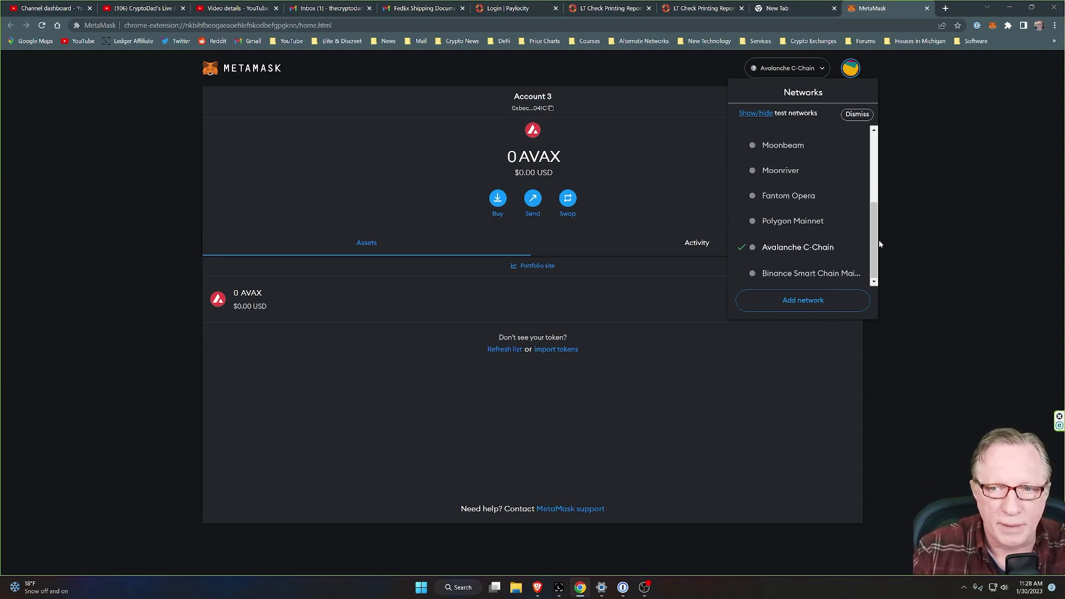
pyautogui.click(793, 224)
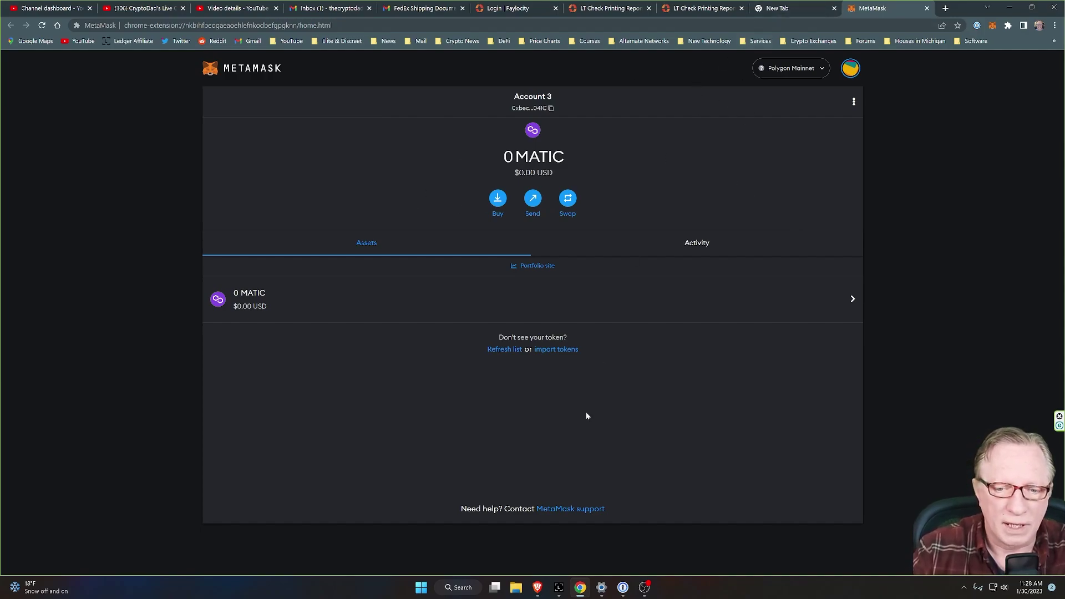
# Switch back to CoinLedger, connect the Avalanche C-Chain account and add a Polygon account
pyautogui.click(537, 588)
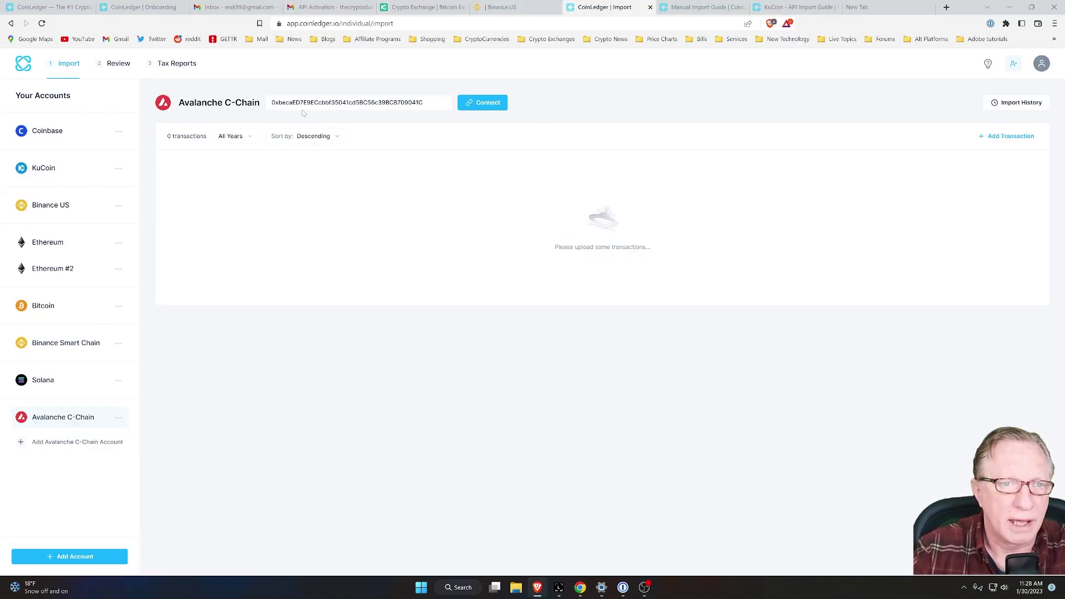
pyautogui.click(481, 102)
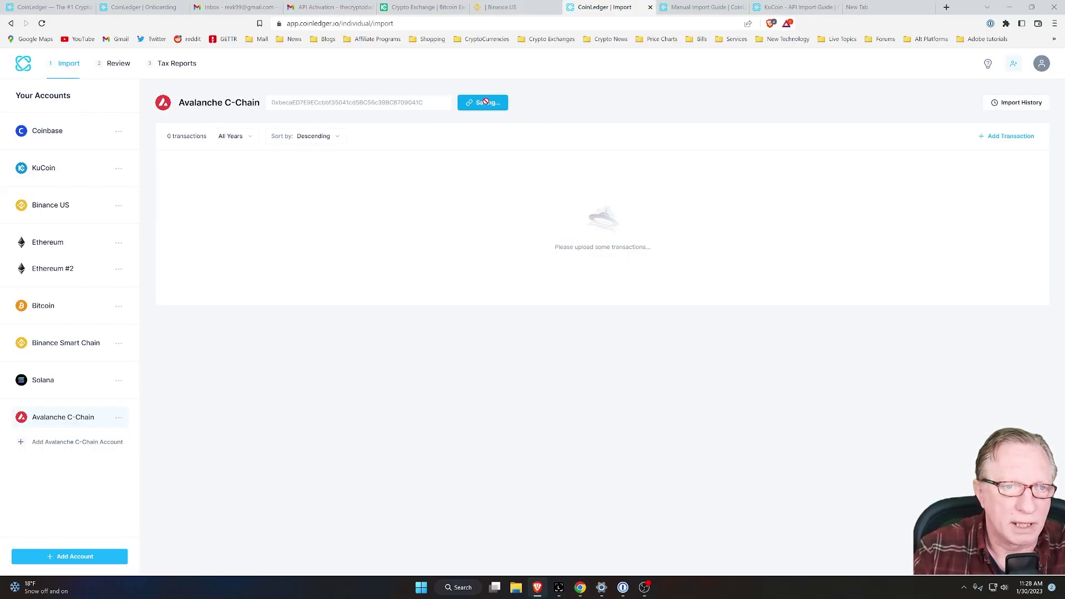
pyautogui.click(70, 557)
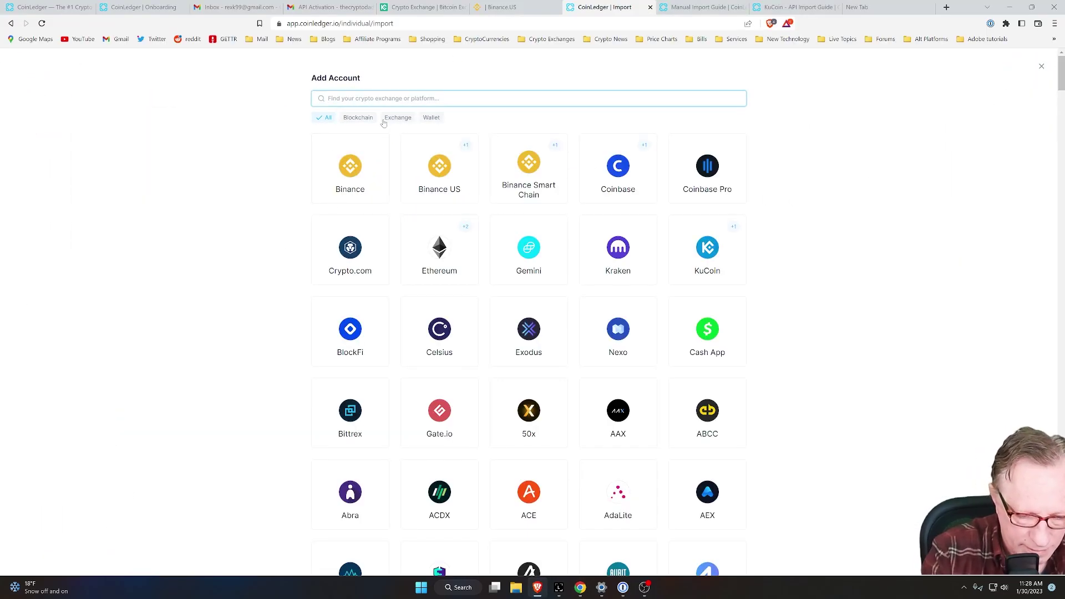
pyautogui.write('pol')
pyautogui.click(350, 252)
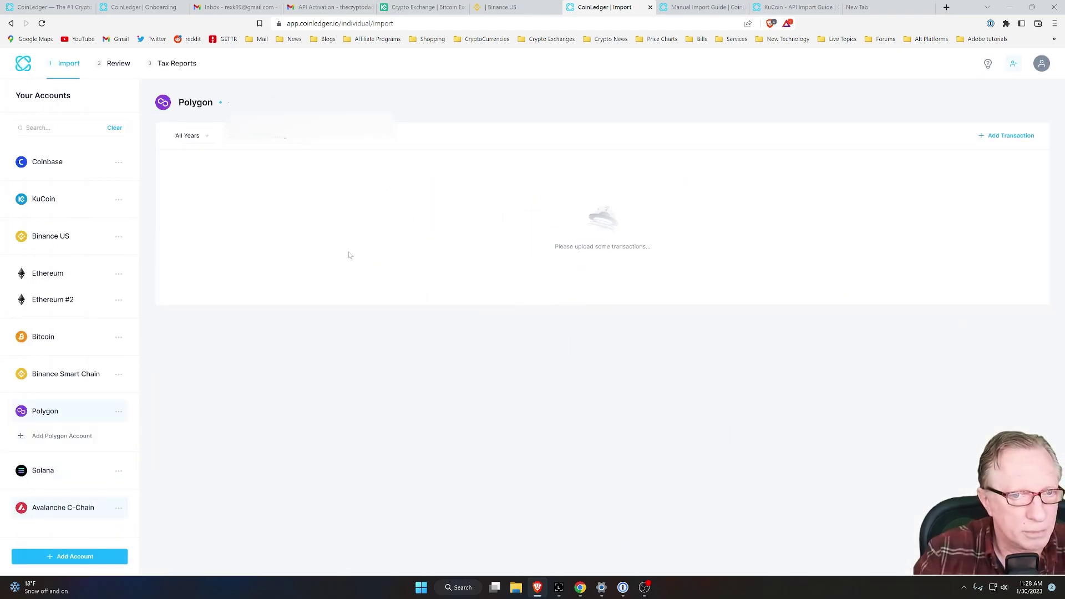
pyautogui.click(531, 342)
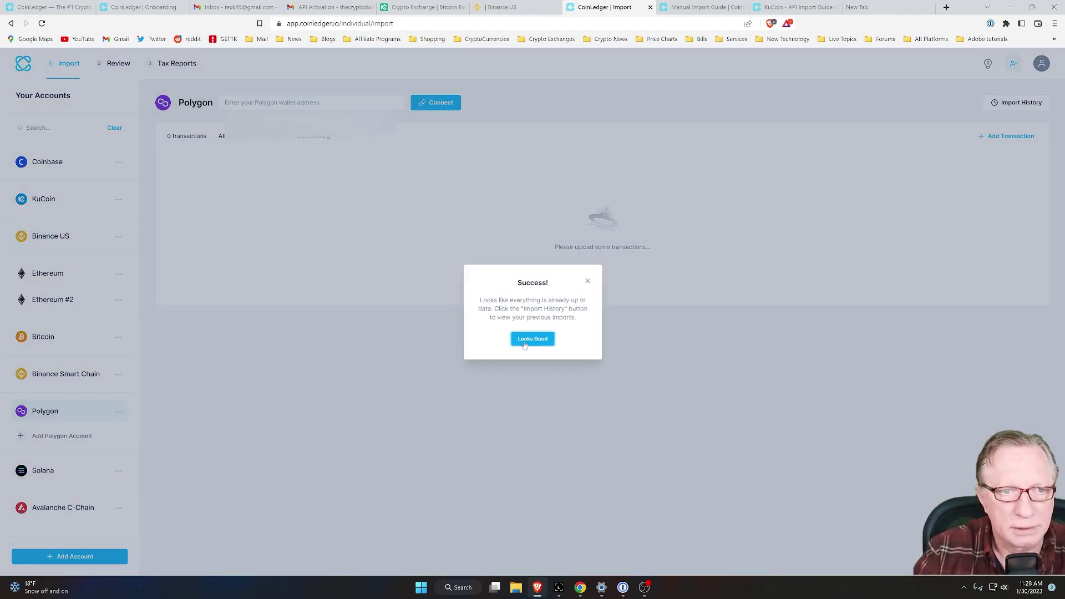
# Connect the Polygon account with the copied wallet address and accept the import
pyautogui.rightClick(244, 105)
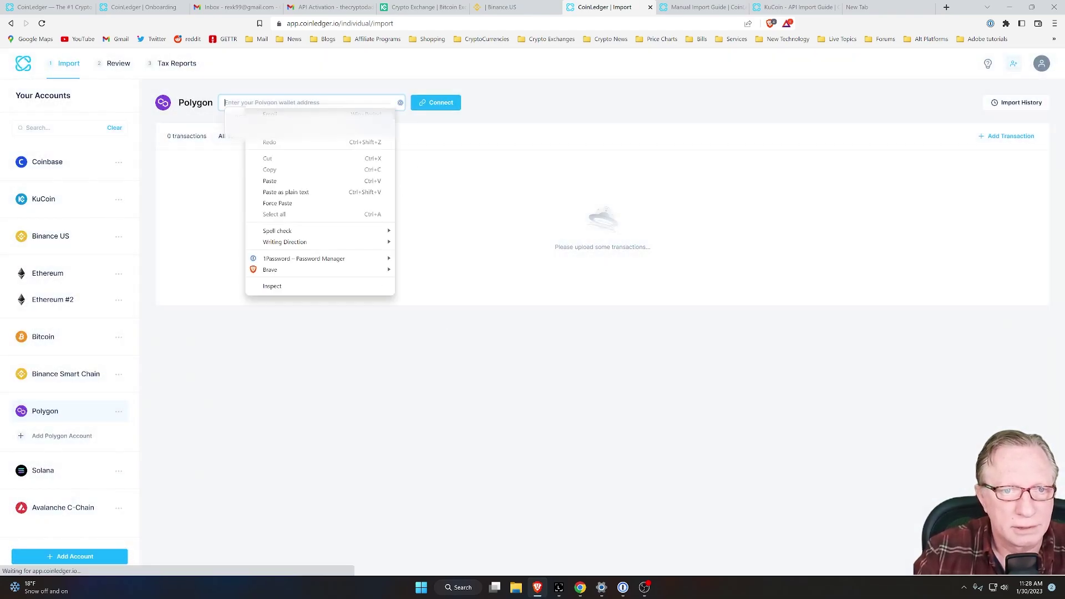
pyautogui.click(264, 178)
pyautogui.click(436, 103)
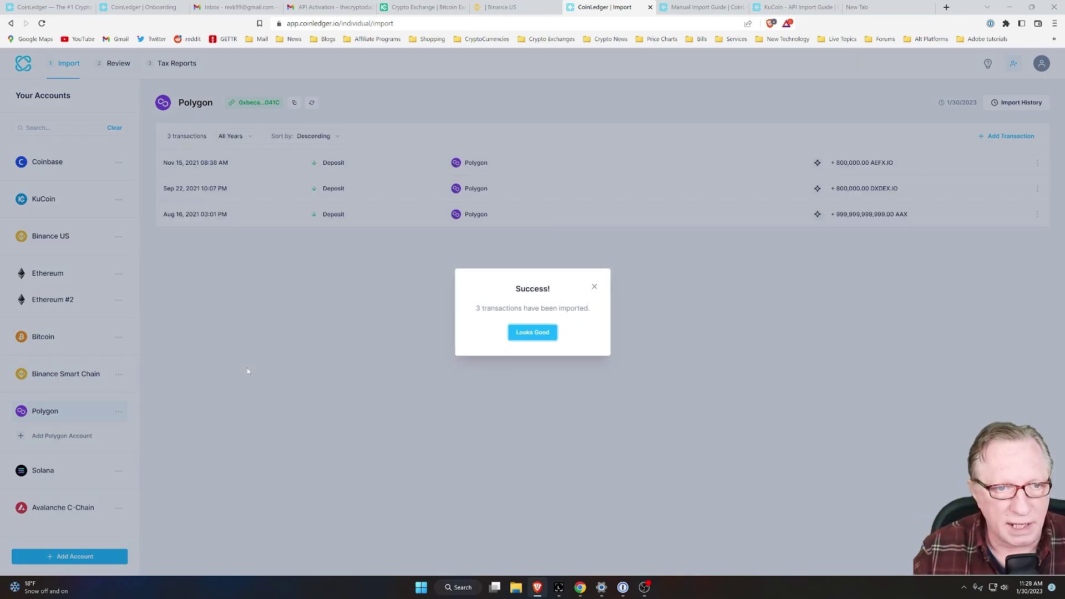
pyautogui.click(541, 333)
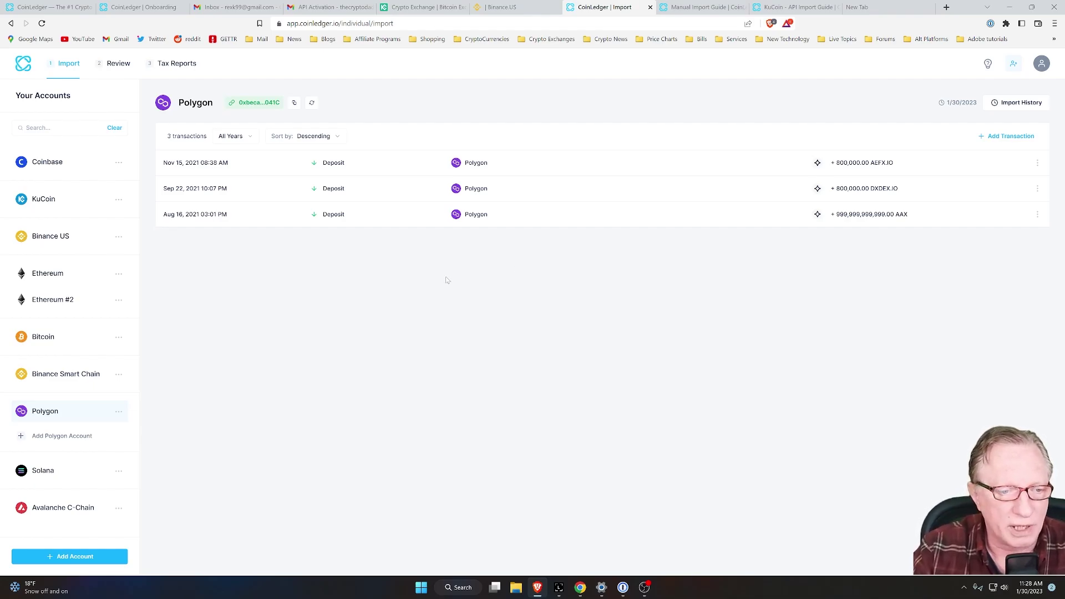
# Open the list of accounts that can be added and examine its Wallet, Exchange and Blockchain filters
pyautogui.click(74, 558)
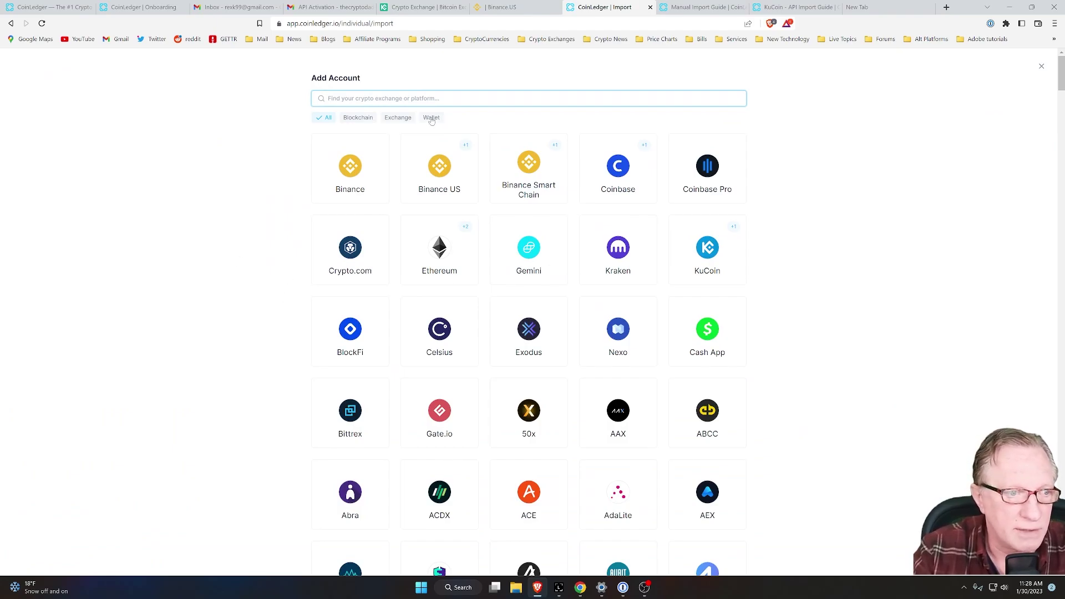
pyautogui.click(430, 120)
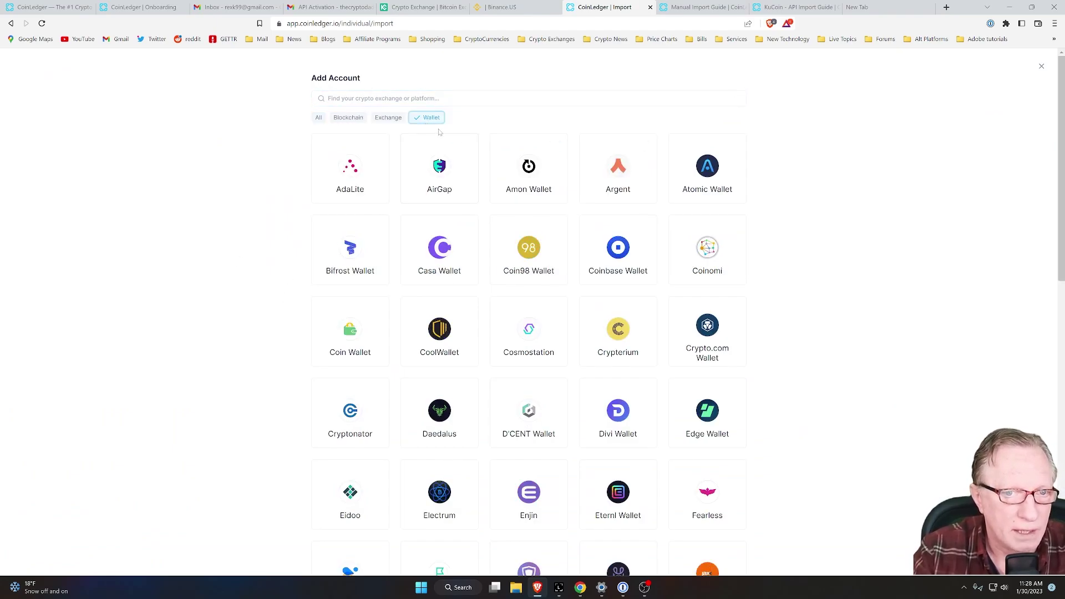
pyautogui.click(388, 118)
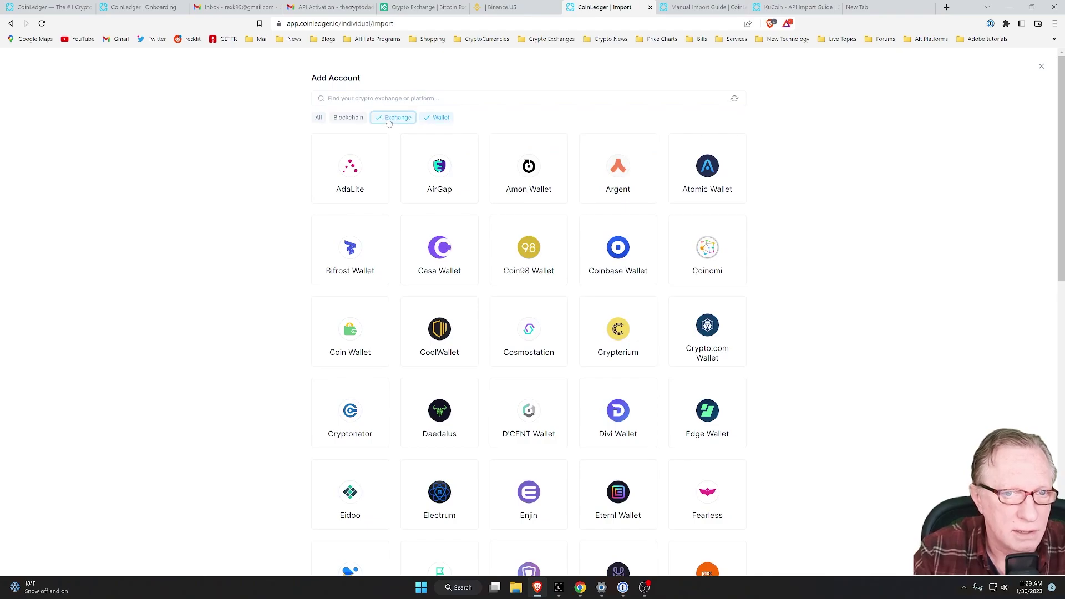
pyautogui.click(348, 118)
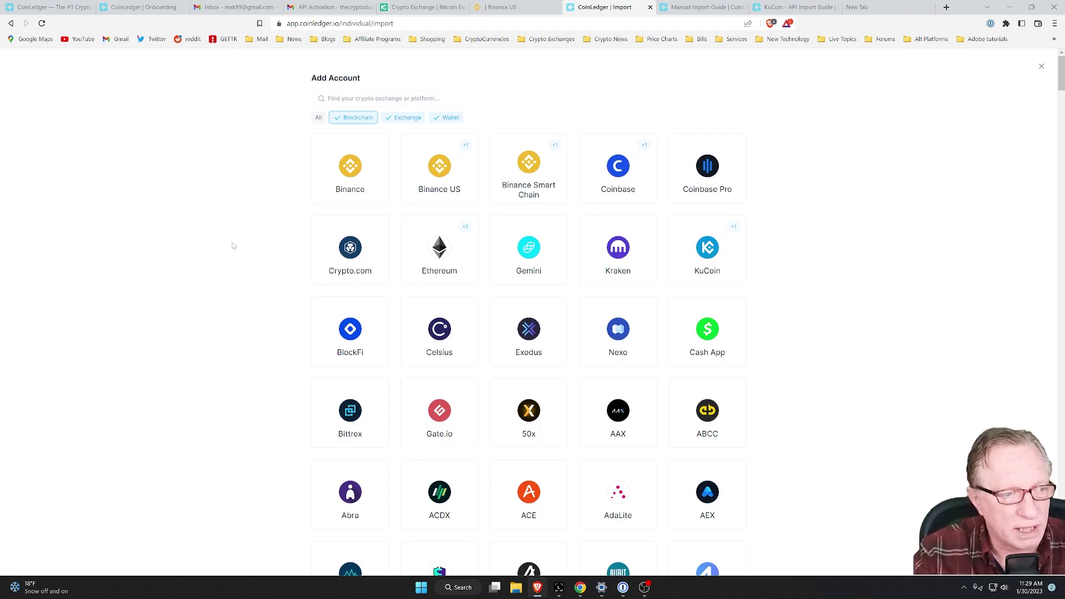
pyautogui.click(450, 117)
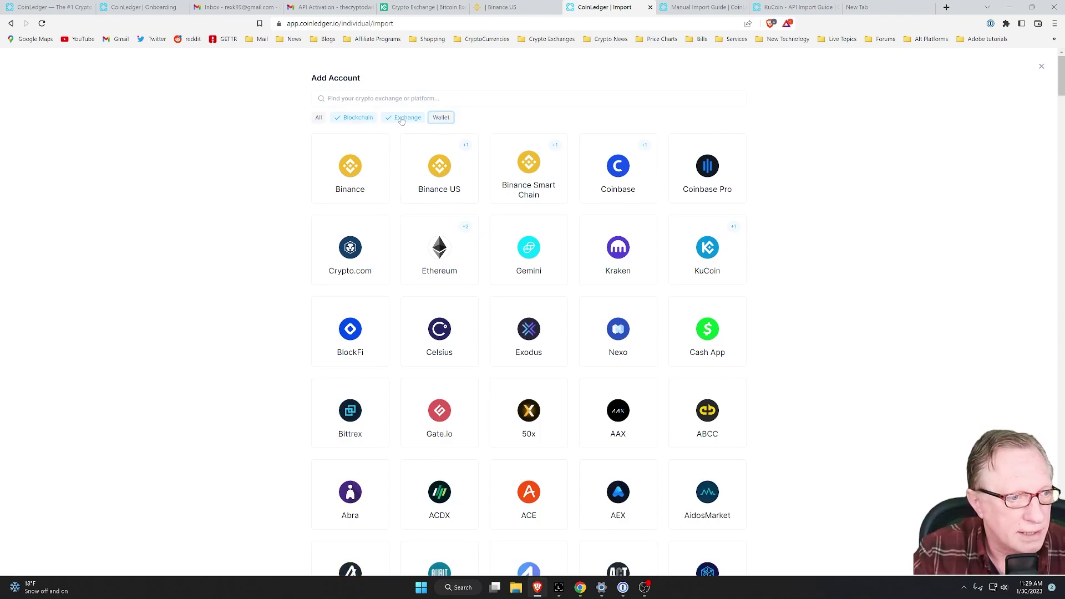